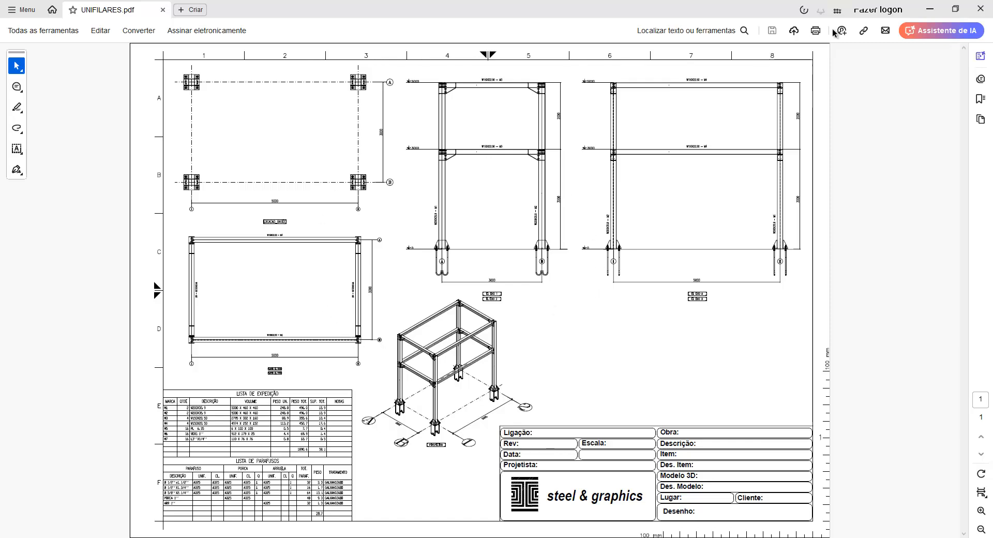
Switch from the PDF to AutoCAD and open the TecnoMETAL 4D Esquema unifilar settings
{"action": "left_click", "coordinate": [933, 8]}
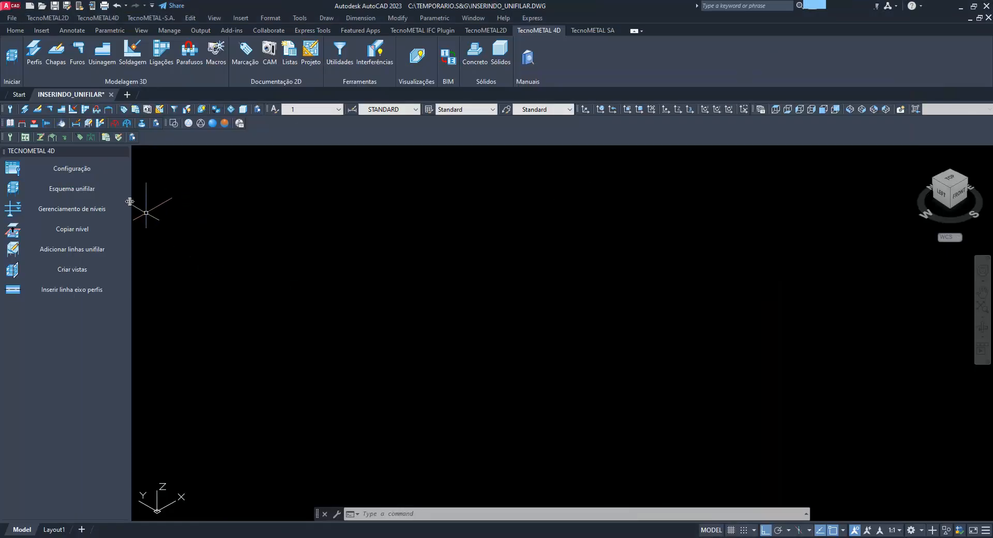
{"action": "left_click", "coordinate": [124, 152]}
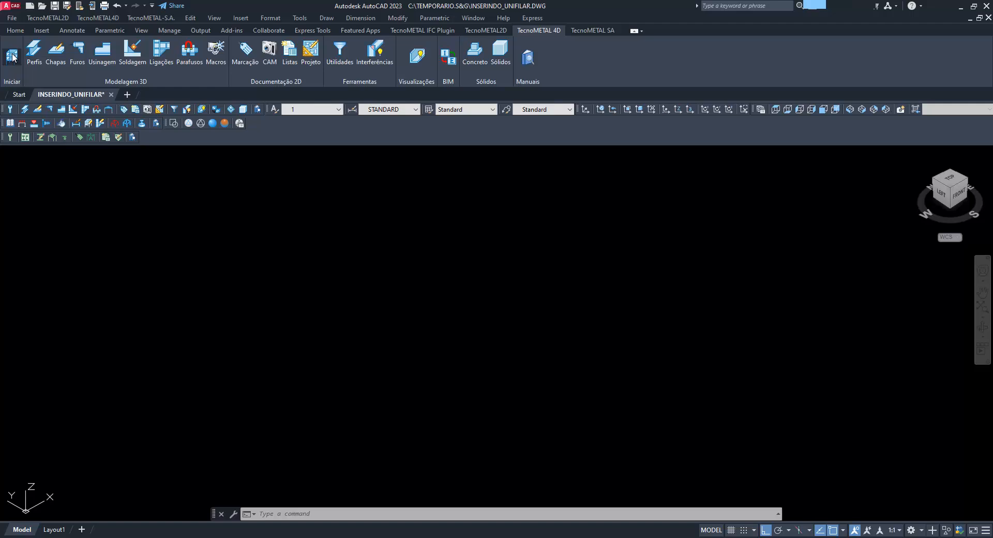
{"action": "left_click", "coordinate": [13, 57]}
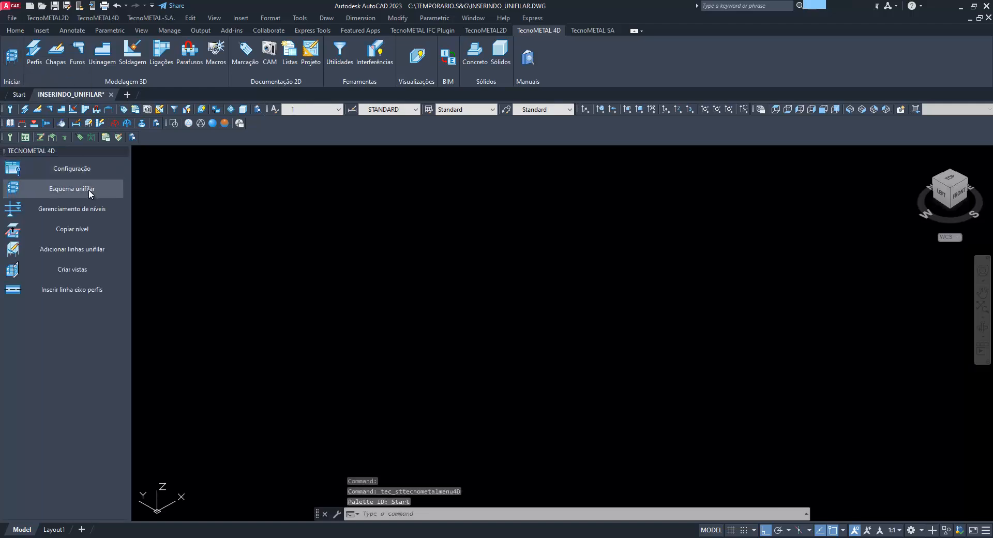
{"action": "left_click", "coordinate": [90, 190]}
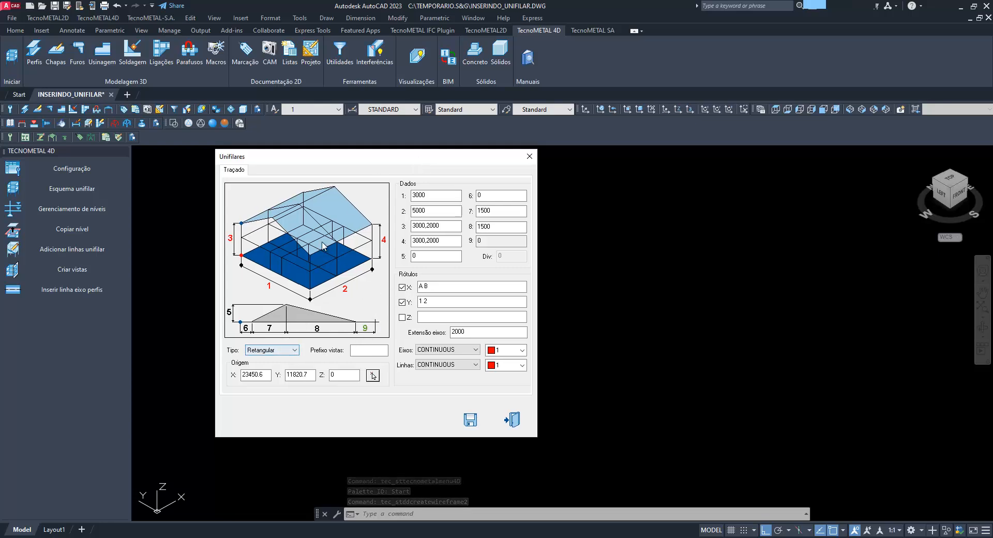
Preview the Cilíndrico, Pirâmide and Cunha wireframe types and return the type to Retangular
{"action": "left_click", "coordinate": [284, 351]}
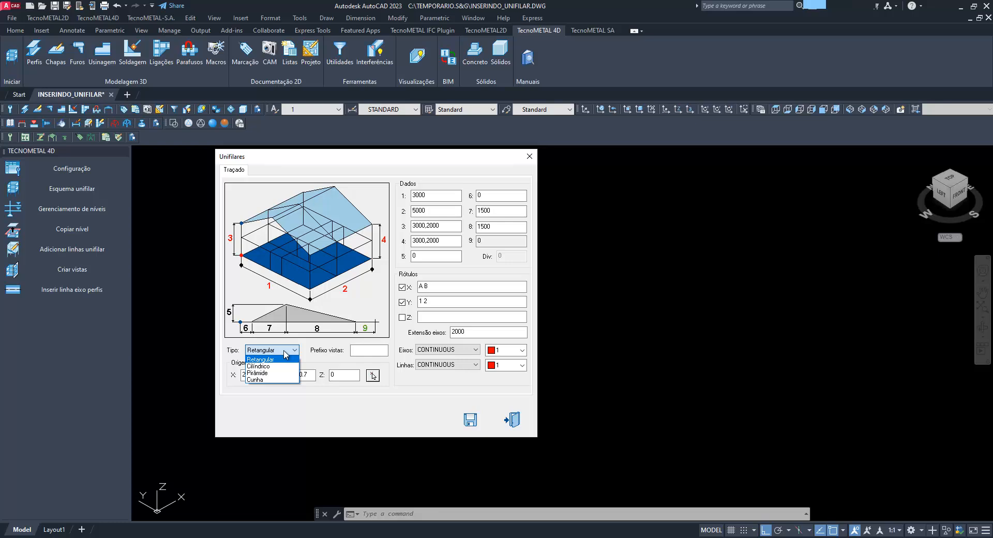
{"action": "left_click", "coordinate": [284, 351]}
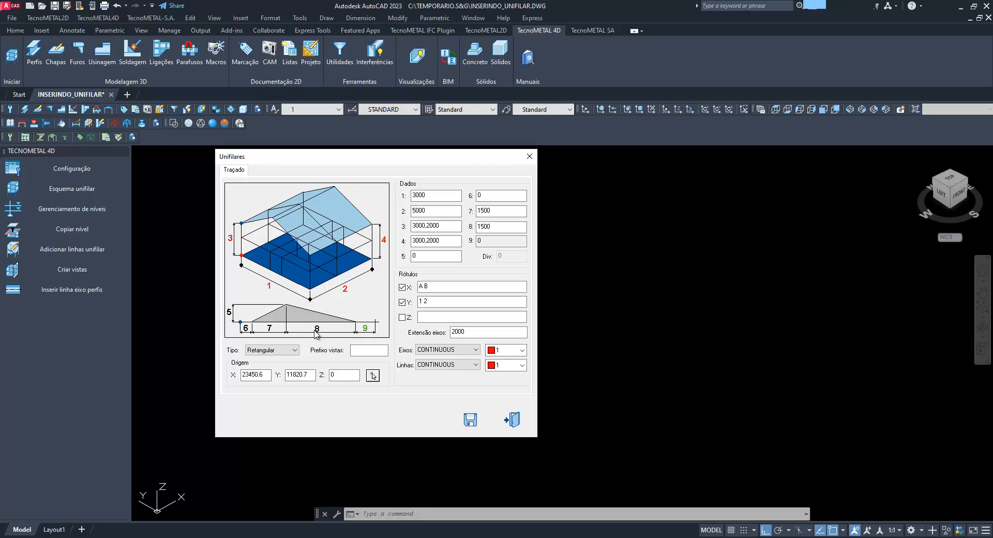
{"action": "left_click", "coordinate": [295, 350]}
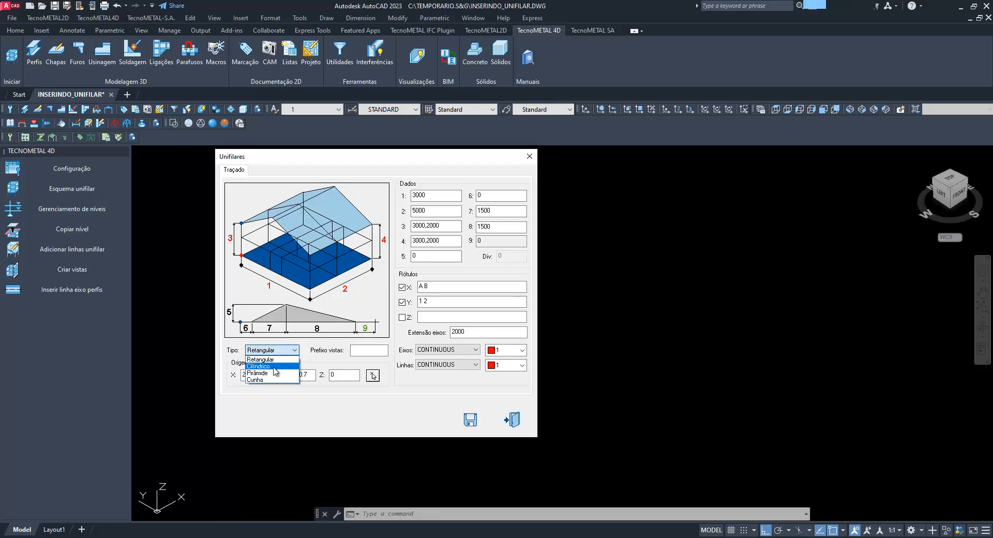
{"action": "left_click", "coordinate": [274, 368]}
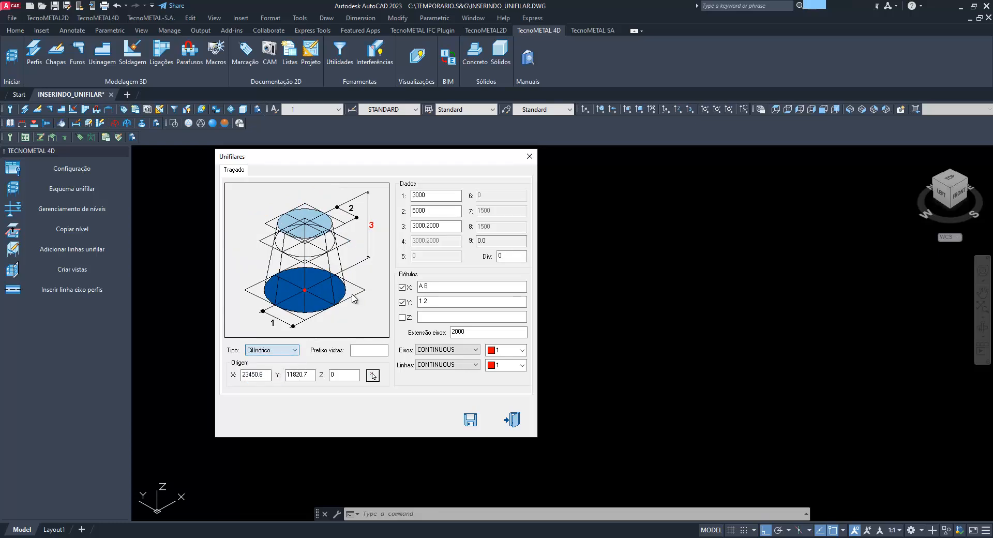
{"action": "left_click", "coordinate": [278, 351]}
{"action": "left_click", "coordinate": [282, 374]}
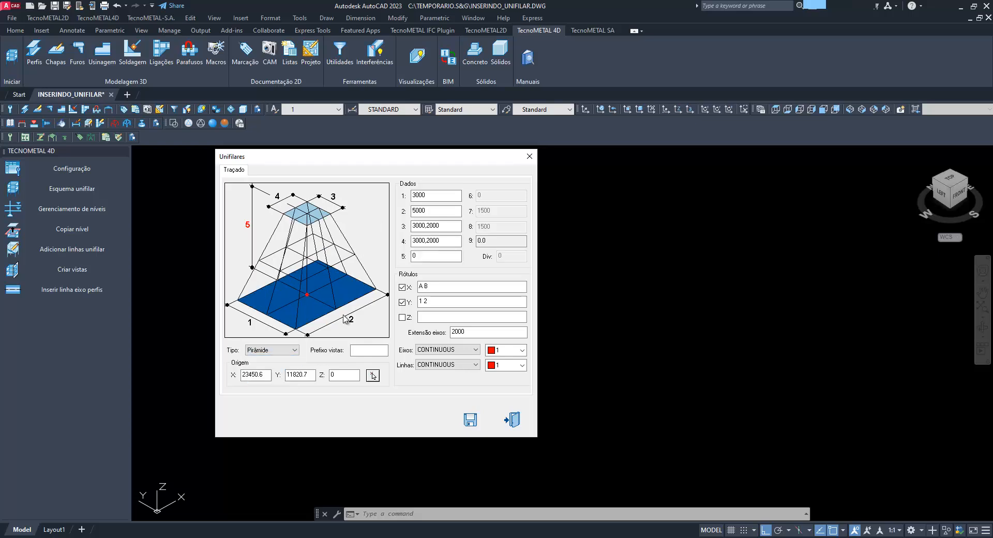
{"action": "left_click", "coordinate": [276, 352]}
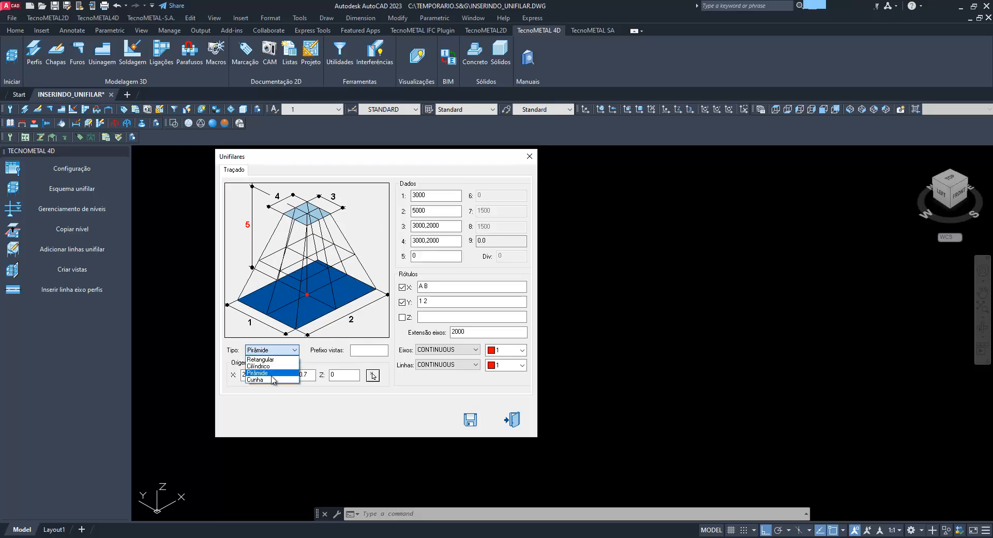
{"action": "left_click", "coordinate": [273, 380]}
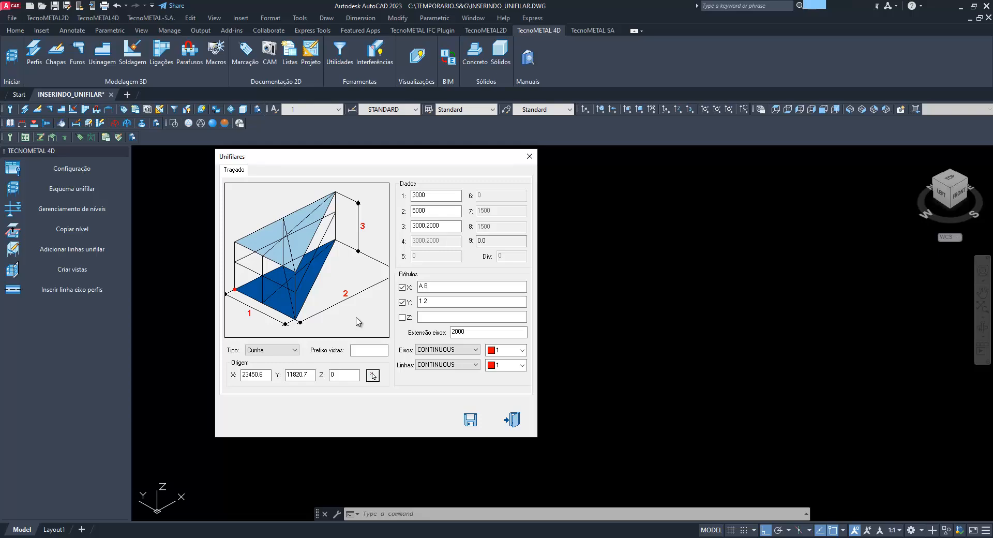
{"action": "left_click", "coordinate": [372, 375]}
{"action": "left_click", "coordinate": [274, 351]}
{"action": "left_click", "coordinate": [273, 363]}
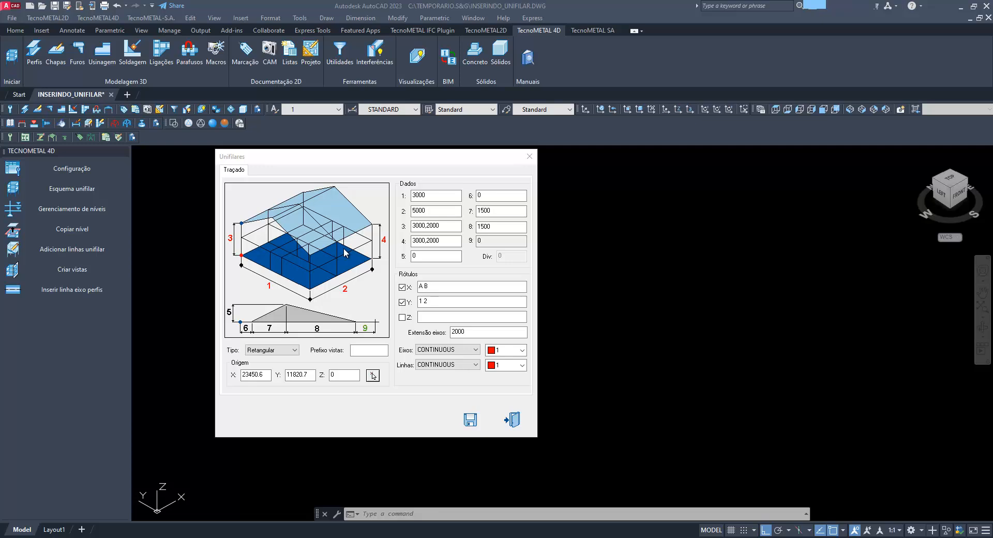
Reposition the Unifilares dialog and compare the Cilíndrico diagram with the Retangular one
{"action": "left_click_drag", "start_coordinate": [366, 157], "coordinate": [347, 160]}
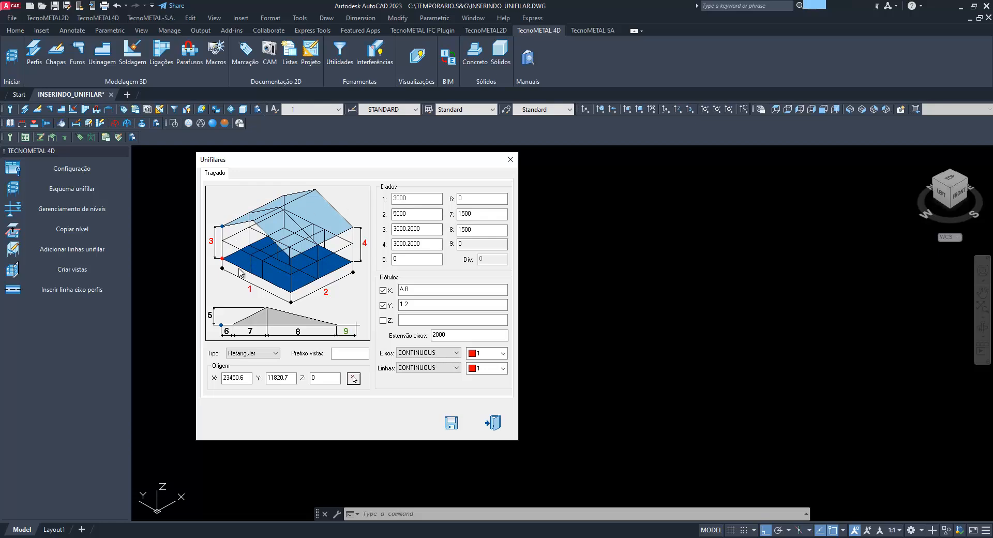
{"action": "left_click", "coordinate": [253, 353]}
{"action": "left_click", "coordinate": [256, 368]}
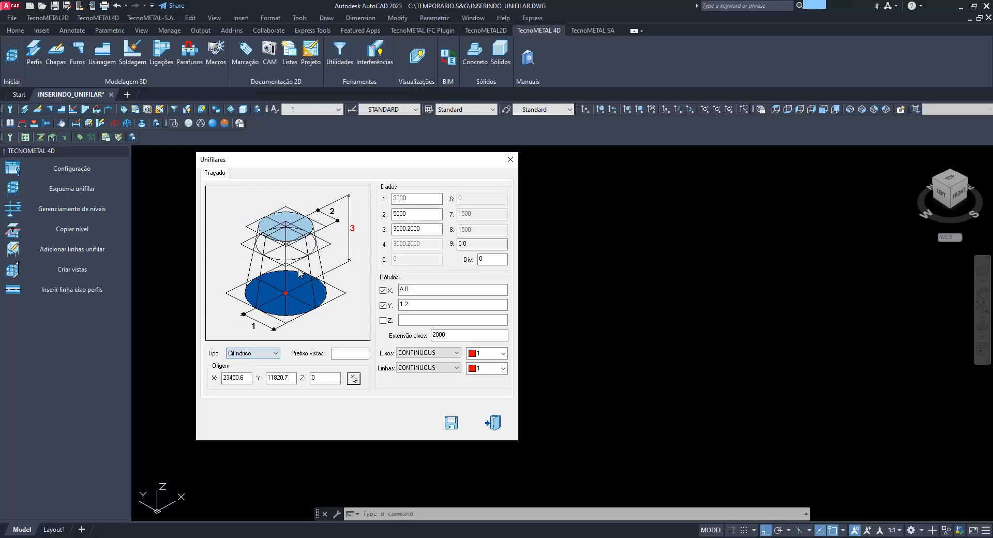
{"action": "left_click", "coordinate": [252, 353]}
{"action": "left_click", "coordinate": [247, 360]}
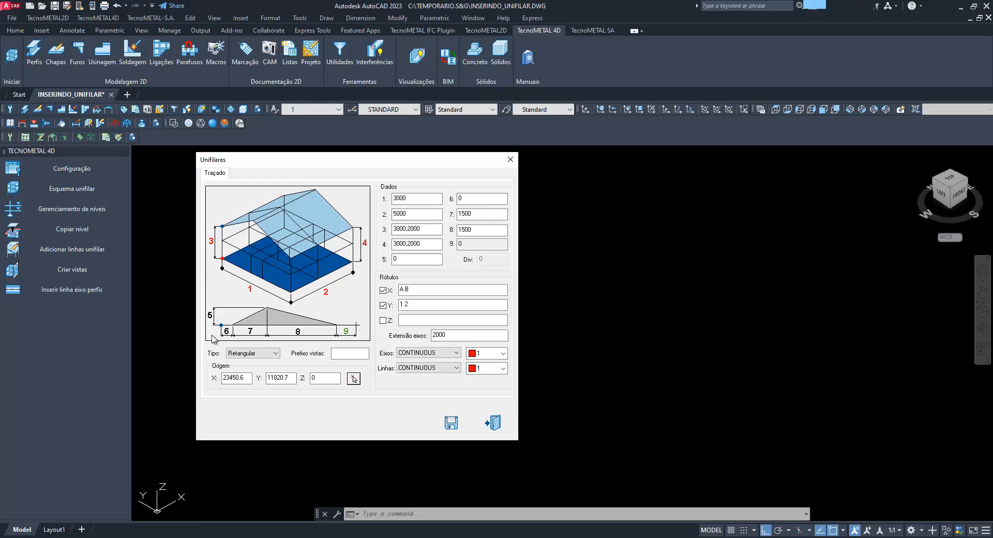
Examine the origin point in the Cilíndrico, Pirâmide and Cunha diagrams, ending on the Retangular type
{"action": "left_click", "coordinate": [253, 353]}
{"action": "left_click", "coordinate": [243, 373]}
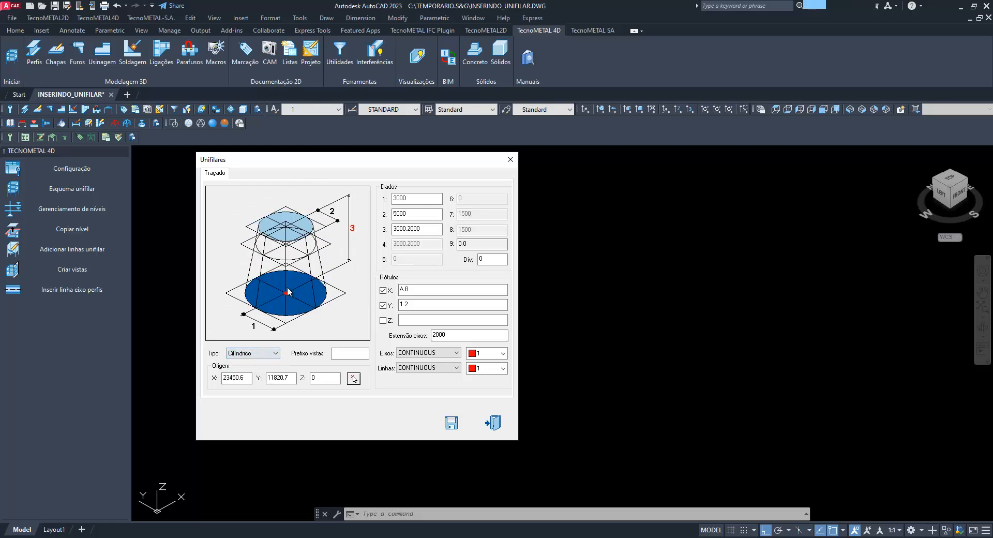
{"action": "left_click", "coordinate": [261, 353]}
{"action": "left_click", "coordinate": [252, 376]}
{"action": "left_click", "coordinate": [252, 355]}
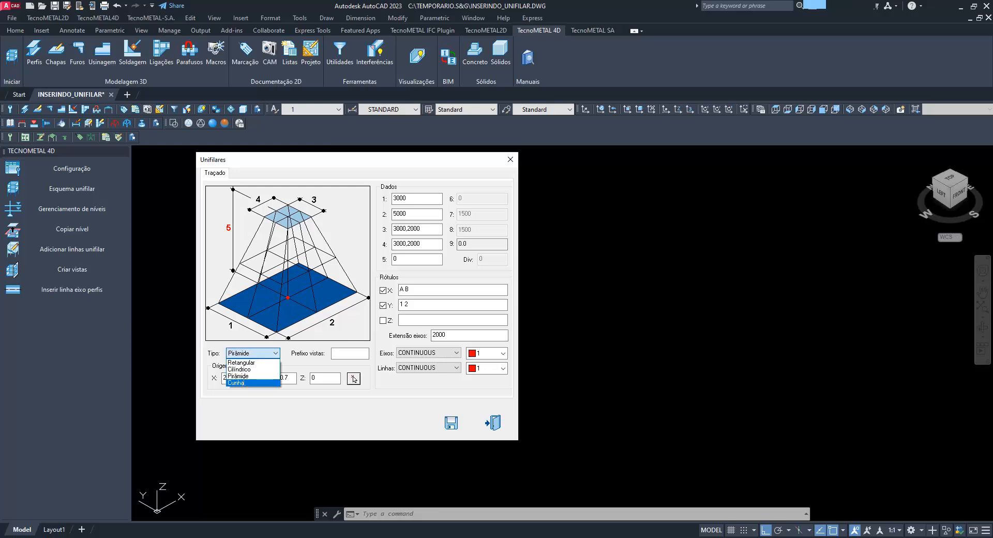
{"action": "left_click", "coordinate": [242, 376]}
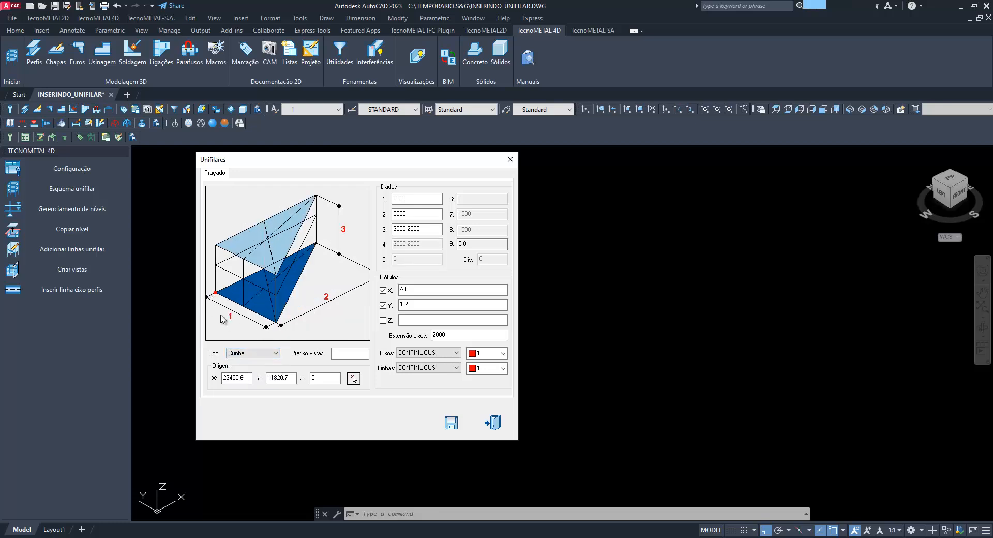
{"action": "left_click", "coordinate": [251, 353]}
{"action": "left_click", "coordinate": [251, 360]}
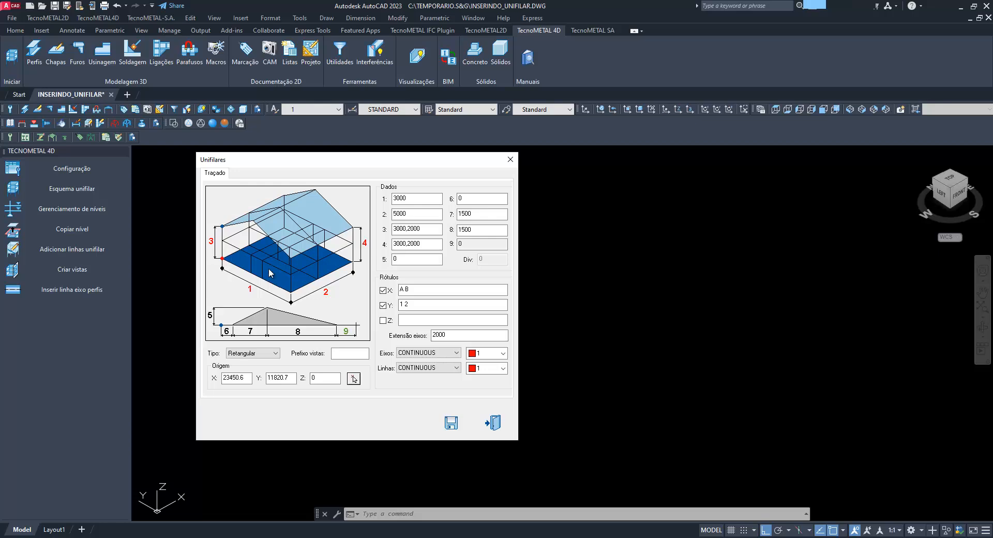
Switch to Ferramenta de Captura and take a rectangular screenshot of the whole Unifilares dialog
{"action": "key", "text": "super"}
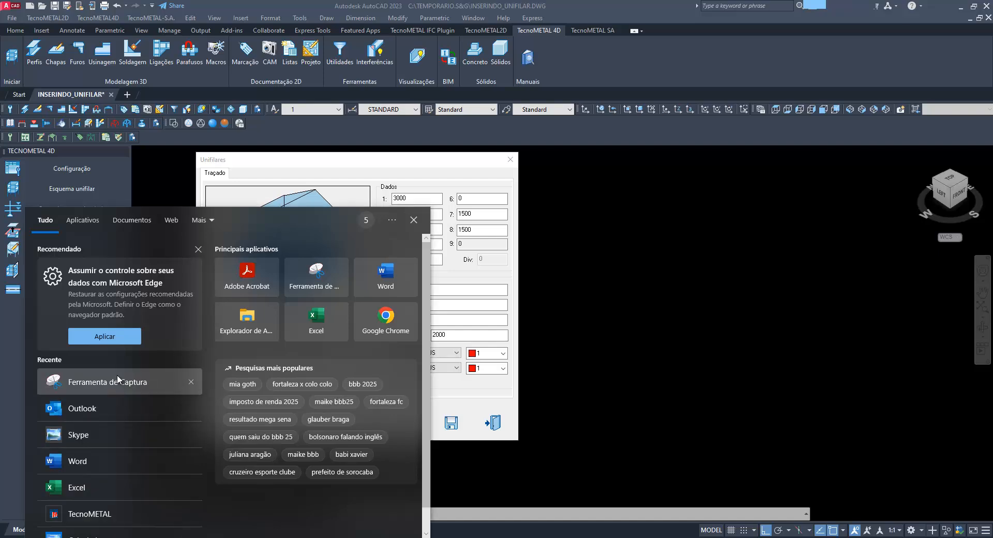
{"action": "left_click", "coordinate": [133, 380]}
{"action": "left_click", "coordinate": [418, 113]}
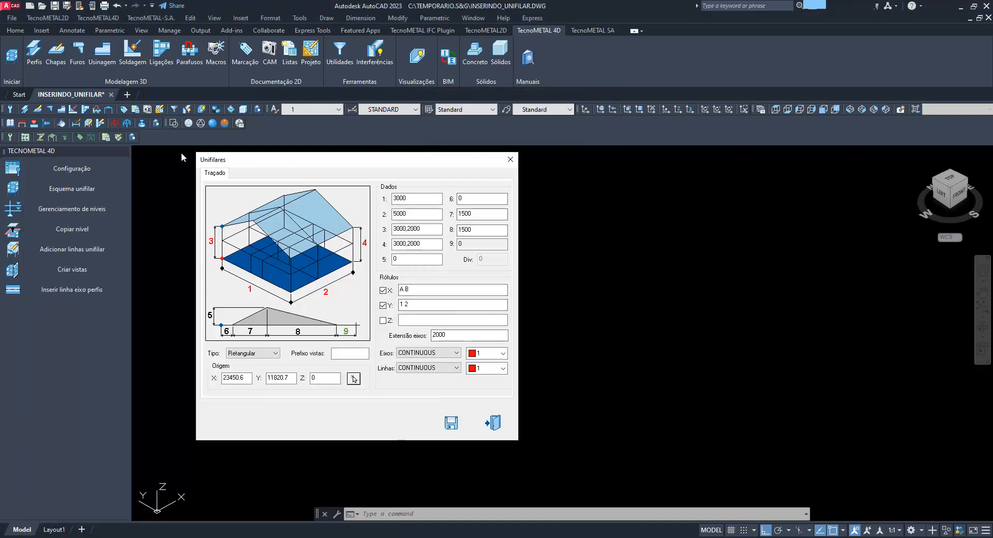
{"action": "left_click_drag", "start_coordinate": [181, 147], "coordinate": [552, 448]}
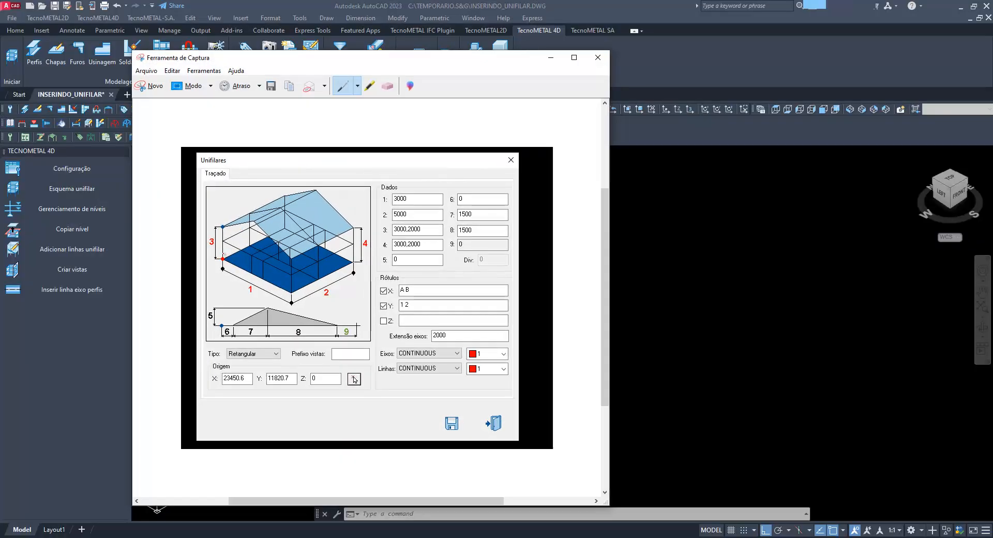
Circle the origins of the 3D diagram and roof profile in the capture, and draw arrows along their axis directions
{"action": "mouse_move", "coordinate": [216, 269]}
{"action": "left_mouse_down"}
{"action": "mouse_move", "coordinate": [230, 187]}
{"action": "mouse_move", "coordinate": [228, 201]}
{"action": "mouse_move", "coordinate": [237, 195]}
{"action": "left_mouse_up"}
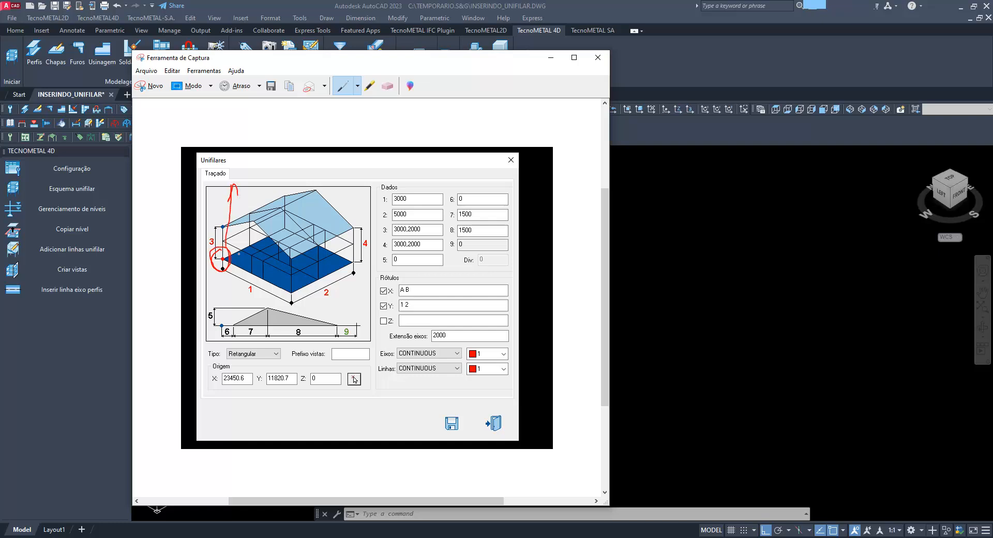
{"action": "left_click_drag", "start_coordinate": [224, 262], "coordinate": [326, 305]}
{"action": "left_click_drag", "start_coordinate": [310, 310], "coordinate": [329, 306]}
{"action": "mouse_move", "coordinate": [226, 257]}
{"action": "left_mouse_down"}
{"action": "mouse_move", "coordinate": [357, 189]}
{"action": "mouse_move", "coordinate": [348, 204]}
{"action": "left_mouse_up"}
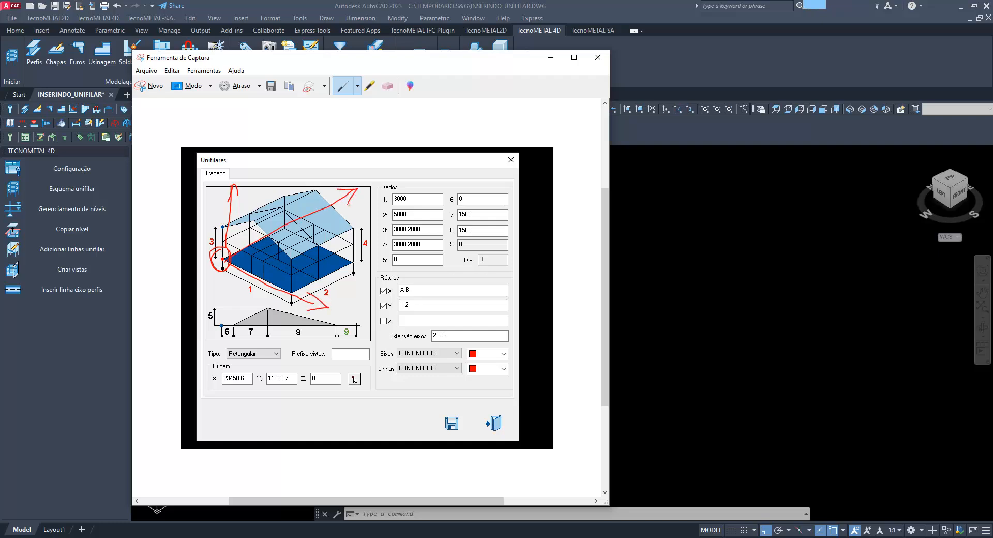
{"action": "mouse_move", "coordinate": [230, 320]}
{"action": "left_mouse_down"}
{"action": "mouse_move", "coordinate": [215, 334]}
{"action": "mouse_move", "coordinate": [233, 316]}
{"action": "mouse_move", "coordinate": [220, 290]}
{"action": "mouse_move", "coordinate": [215, 302]}
{"action": "mouse_move", "coordinate": [283, 325]}
{"action": "mouse_move", "coordinate": [275, 334]}
{"action": "left_mouse_up"}
Circle the X and Y label settings and dimension 2 in the capture, and letter the axis arrows X, Y and Z
{"action": "mouse_move", "coordinate": [414, 273]}
{"action": "left_mouse_down"}
{"action": "mouse_move", "coordinate": [363, 285]}
{"action": "mouse_move", "coordinate": [397, 323]}
{"action": "mouse_move", "coordinate": [412, 276]}
{"action": "left_mouse_up"}
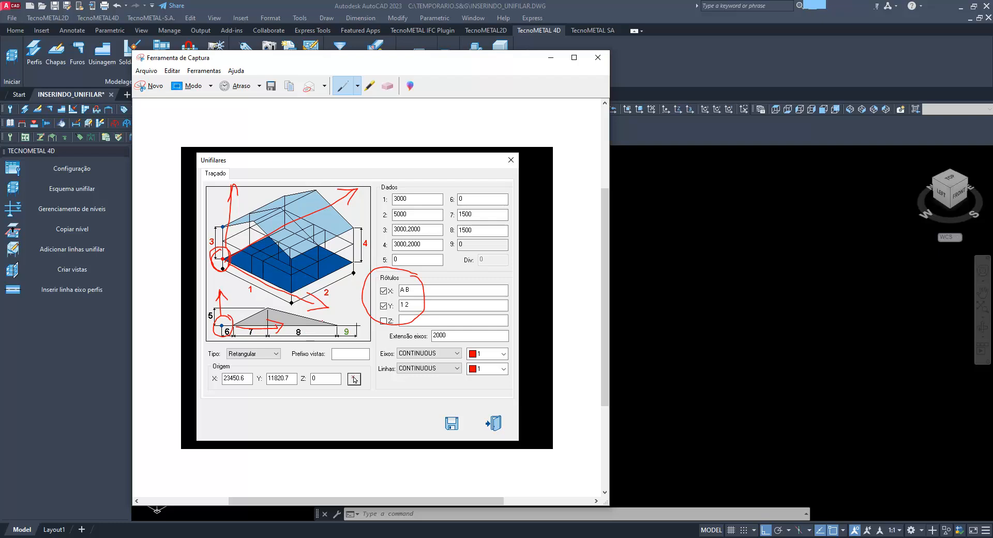
{"action": "left_click_drag", "start_coordinate": [336, 300], "coordinate": [345, 310]}
{"action": "mouse_move", "coordinate": [337, 281]}
{"action": "left_mouse_down"}
{"action": "mouse_move", "coordinate": [321, 296]}
{"action": "mouse_move", "coordinate": [339, 280]}
{"action": "left_mouse_up"}
{"action": "mouse_move", "coordinate": [347, 173]}
{"action": "left_mouse_down"}
{"action": "mouse_move", "coordinate": [363, 179]}
{"action": "mouse_move", "coordinate": [362, 193]}
{"action": "left_mouse_up"}
{"action": "mouse_move", "coordinate": [233, 170]}
{"action": "left_mouse_down"}
{"action": "mouse_move", "coordinate": [257, 182]}
{"action": "mouse_move", "coordinate": [251, 176]}
{"action": "left_mouse_up"}
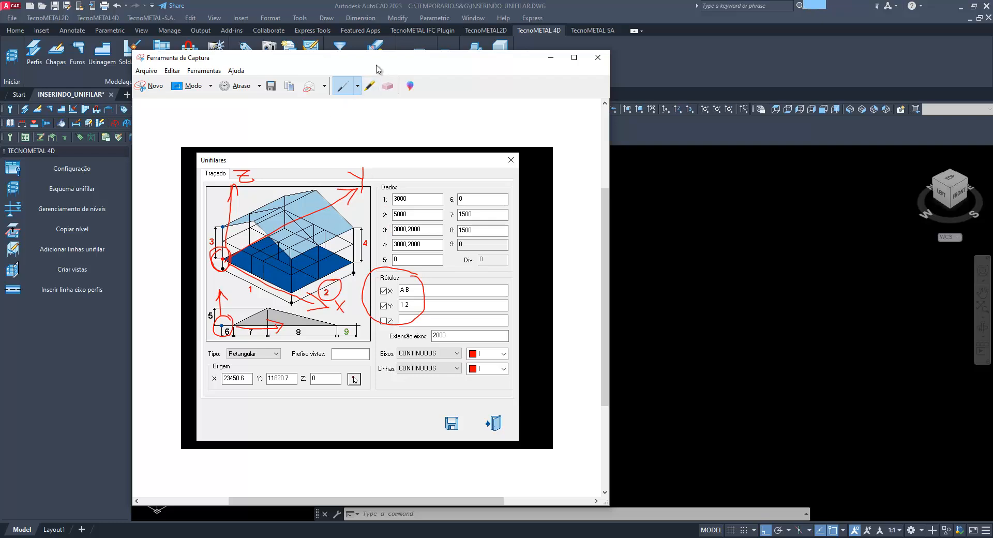
Arrange the annotated capture and a zoomed view of the structure in UNIFILARES.pdf side by side
{"action": "left_click_drag", "start_coordinate": [376, 64], "coordinate": [262, 72]}
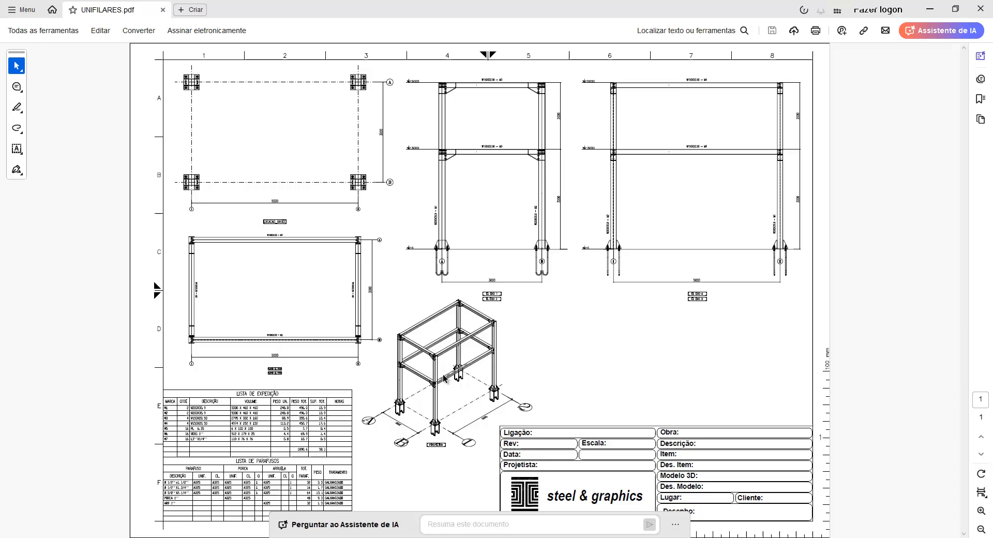
{"action": "scroll", "coordinate": [450, 393], "scroll_direction": "up", "scroll_amount": 2, "text": "ctrl"}
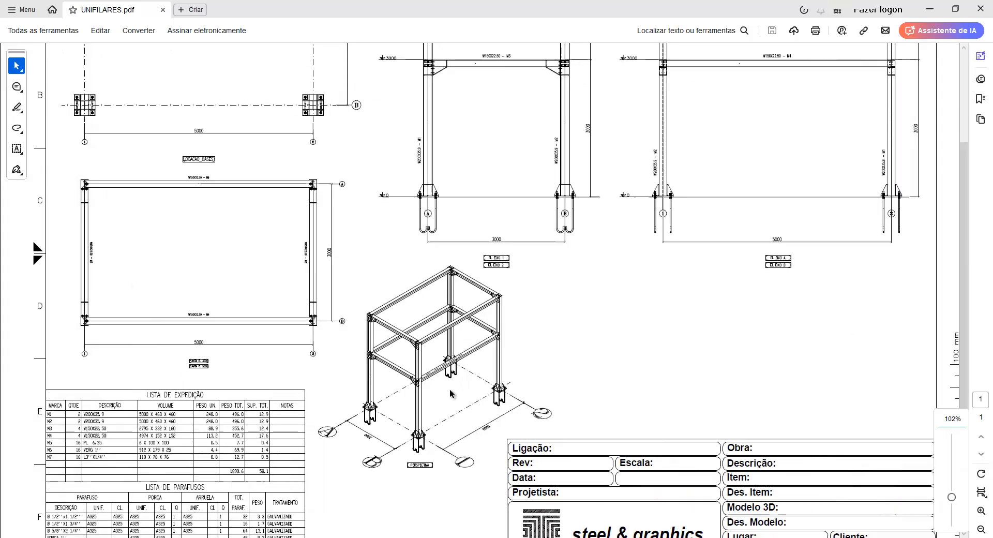
{"action": "scroll", "coordinate": [450, 393], "scroll_direction": "up", "scroll_amount": 2, "text": "ctrl"}
{"action": "left_click", "coordinate": [955, 9]}
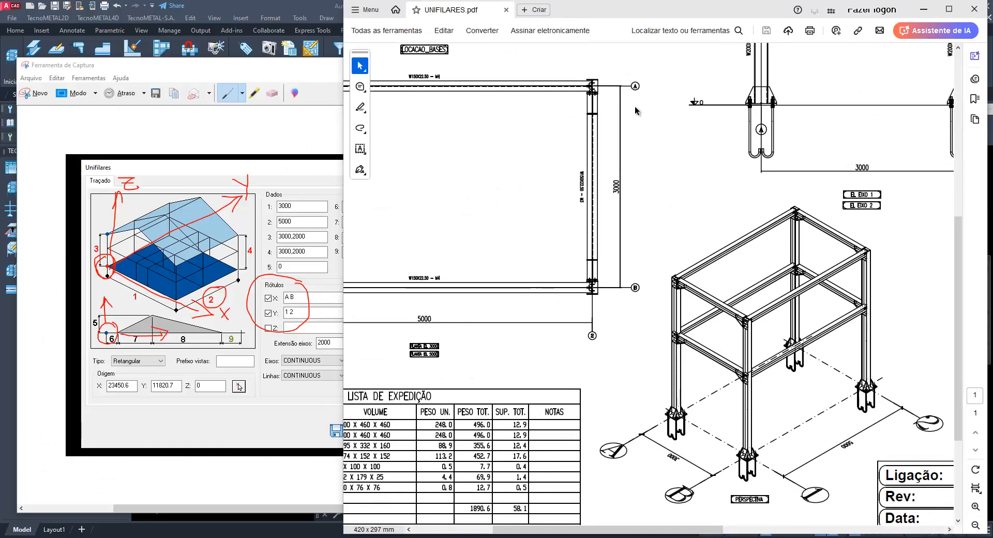
{"action": "scroll", "coordinate": [684, 194], "scroll_direction": "up", "scroll_amount": 1, "text": "ctrl"}
{"action": "scroll", "coordinate": [663, 168], "scroll_direction": "down", "scroll_amount": 1, "text": "ctrl"}
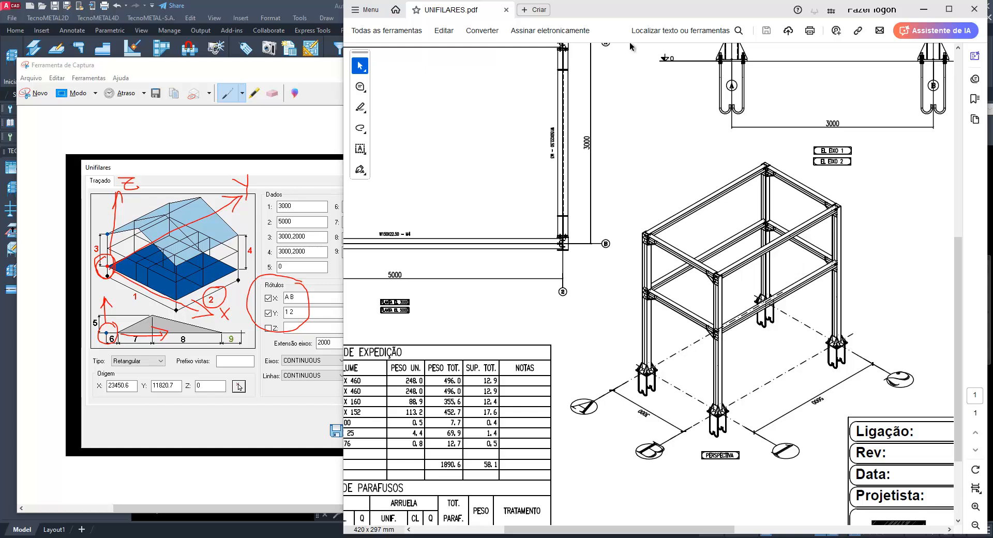
{"action": "left_click_drag", "start_coordinate": [603, 11], "coordinate": [629, 13]}
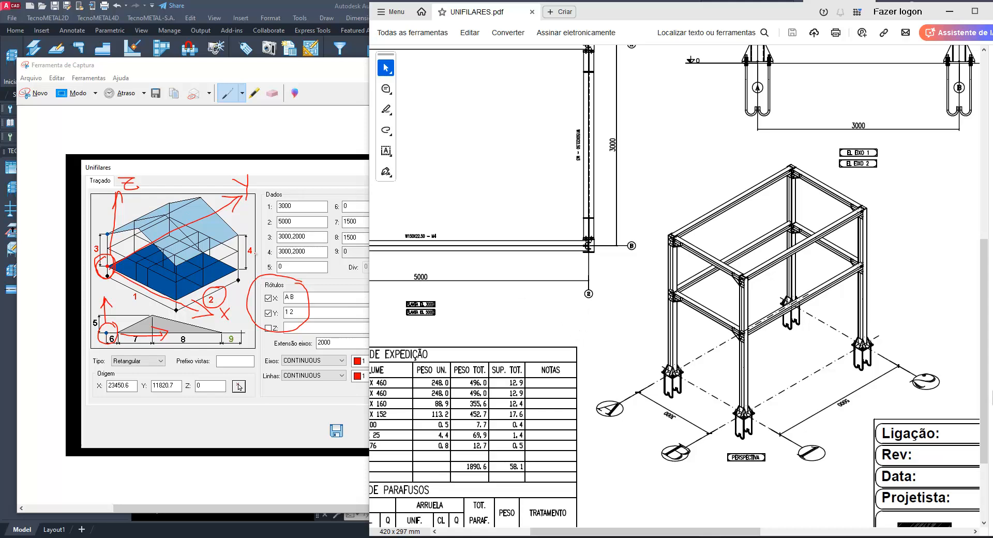
Bring the drawing's elevation with levels 3000 and 5000 into view and circle data fields 7, 8 and 1 in the capture
{"action": "scroll", "coordinate": [636, 383], "scroll_direction": "up", "scroll_amount": 5}
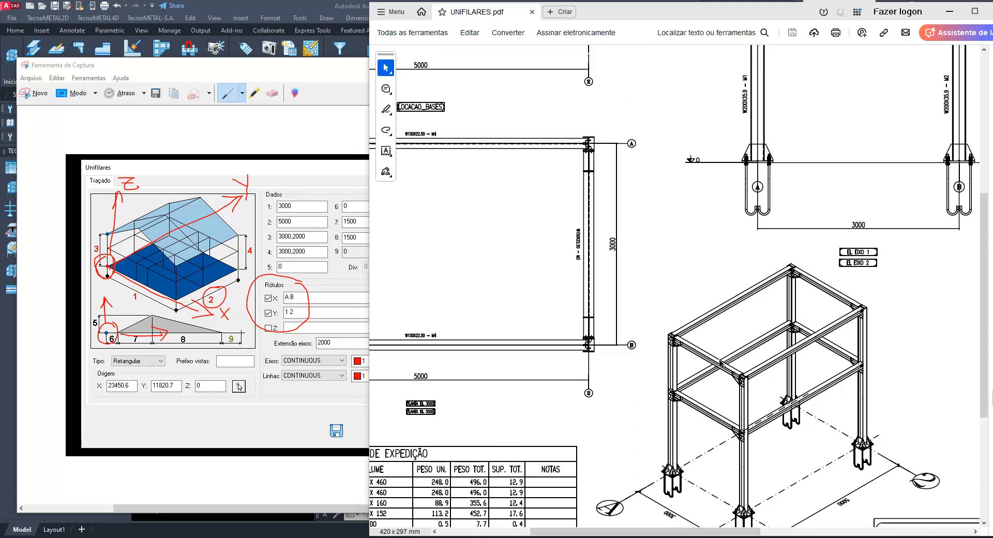
{"action": "scroll", "coordinate": [739, 324], "scroll_direction": "up", "scroll_amount": 6}
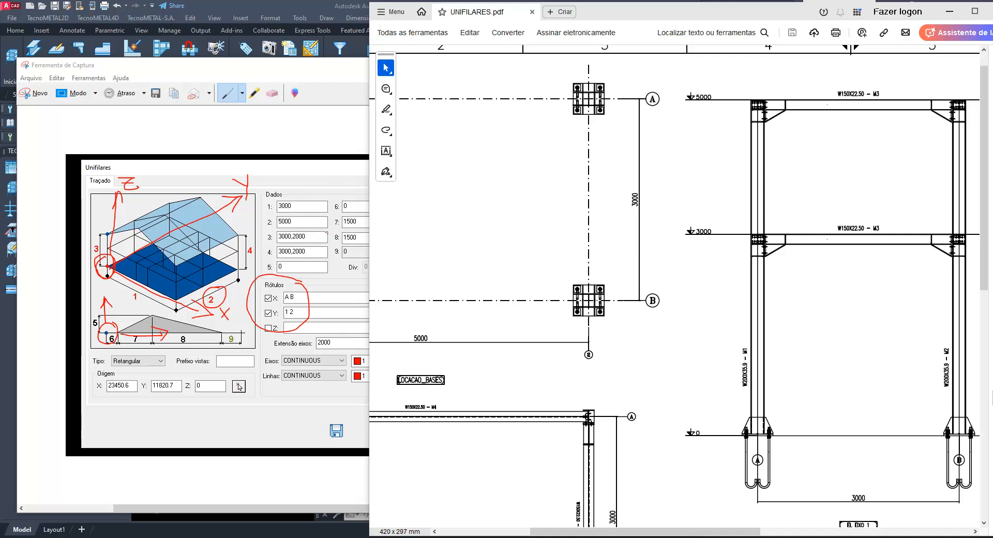
{"action": "left_click", "coordinate": [366, 229]}
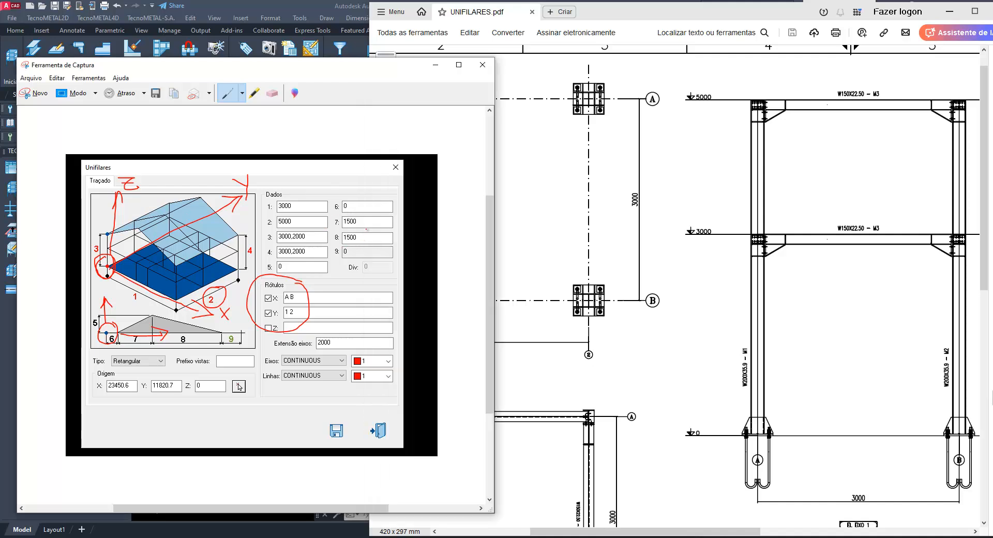
{"action": "mouse_move", "coordinate": [367, 229]}
{"action": "left_mouse_down"}
{"action": "mouse_move", "coordinate": [349, 209]}
{"action": "mouse_move", "coordinate": [336, 252]}
{"action": "mouse_move", "coordinate": [368, 216]}
{"action": "left_mouse_up"}
{"action": "mouse_move", "coordinate": [305, 216]}
{"action": "left_mouse_down"}
{"action": "mouse_move", "coordinate": [291, 187]}
{"action": "mouse_move", "coordinate": [267, 210]}
{"action": "mouse_move", "coordinate": [304, 209]}
{"action": "left_mouse_up"}
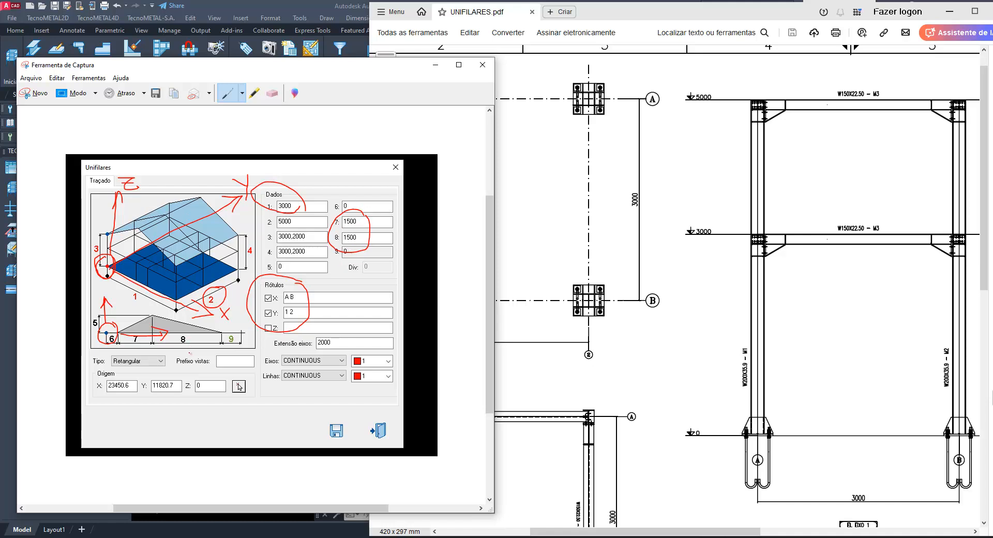
Circle dimension 9 of the roof profile in the capture, and put the capture away
{"action": "mouse_move", "coordinate": [237, 325]}
{"action": "left_mouse_down"}
{"action": "mouse_move", "coordinate": [216, 337]}
{"action": "mouse_move", "coordinate": [235, 355]}
{"action": "mouse_move", "coordinate": [239, 322]}
{"action": "left_mouse_up"}
{"action": "left_click", "coordinate": [435, 65]}
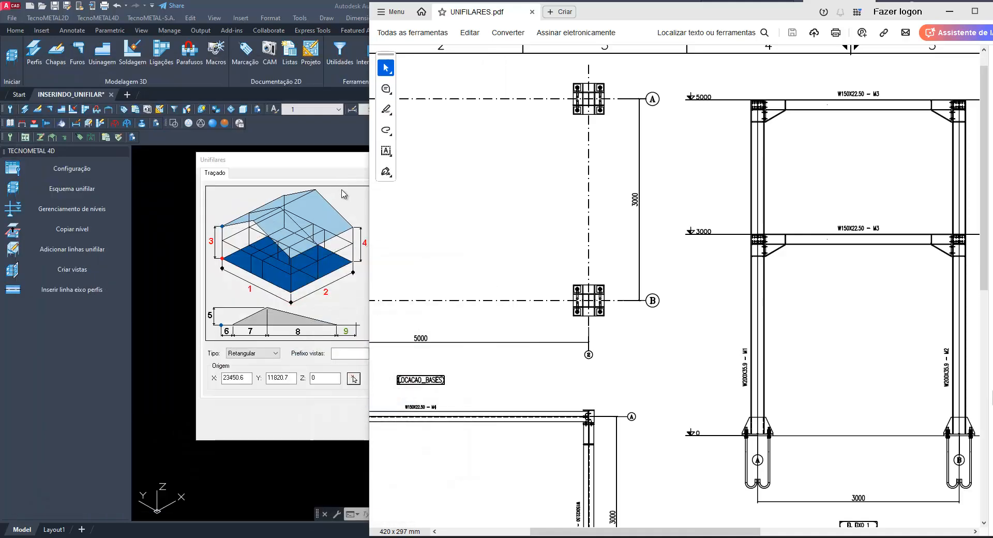
Set data fields 7 and 8 of the Unifilares dialog to 0 and select the value in field 9
{"action": "left_click", "coordinate": [339, 162]}
{"action": "double_click", "coordinate": [468, 214]}
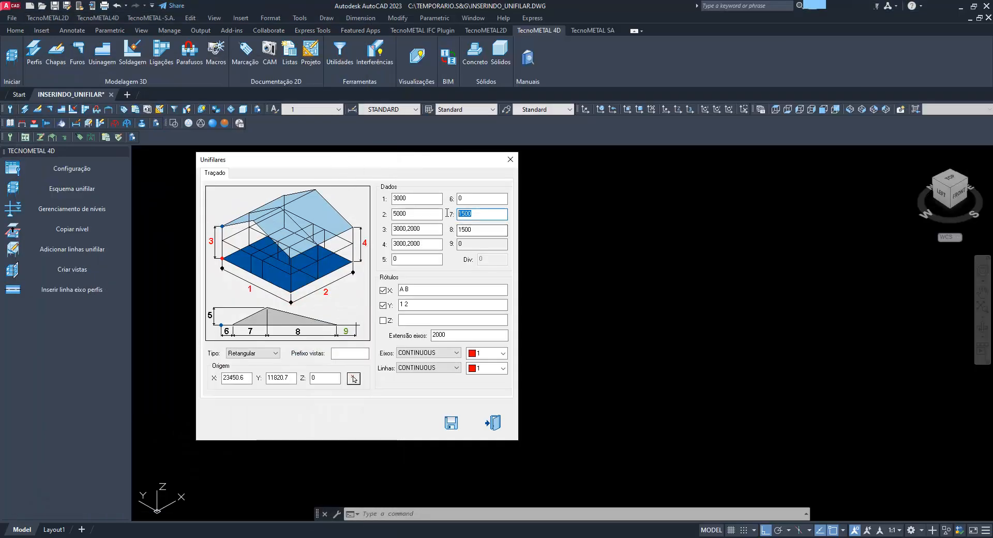
{"action": "type", "text": "0"}
{"action": "double_click", "coordinate": [481, 230]}
{"action": "type", "text": "0"}
{"action": "double_click", "coordinate": [485, 244]}
{"action": "type", "text": "3000"}
{"action": "double_click", "coordinate": [484, 244]}
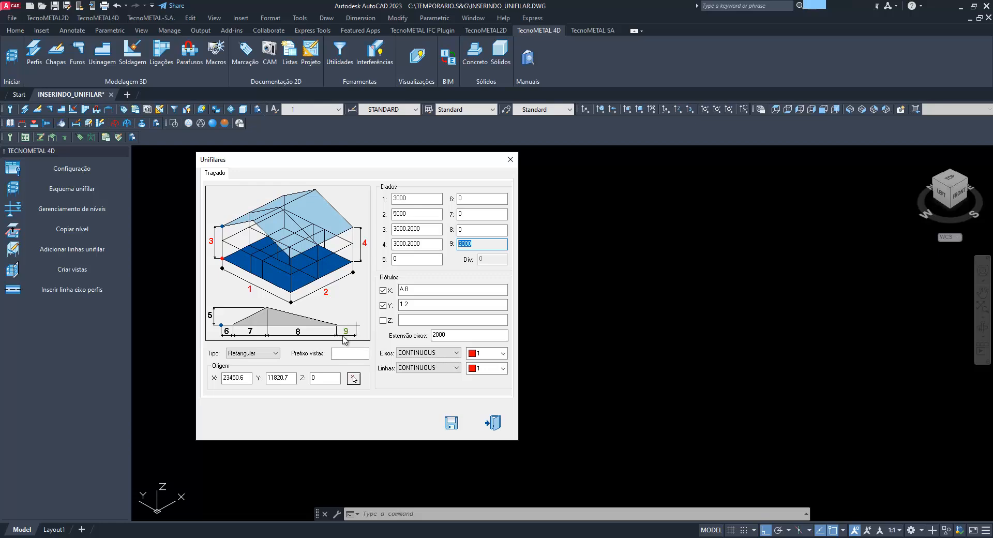
Set data fields 7 and 8 of the Unifilares dialog to 1500 each
{"action": "double_click", "coordinate": [459, 214]}
{"action": "type", "text": "1500"}
{"action": "left_click", "coordinate": [462, 229]}
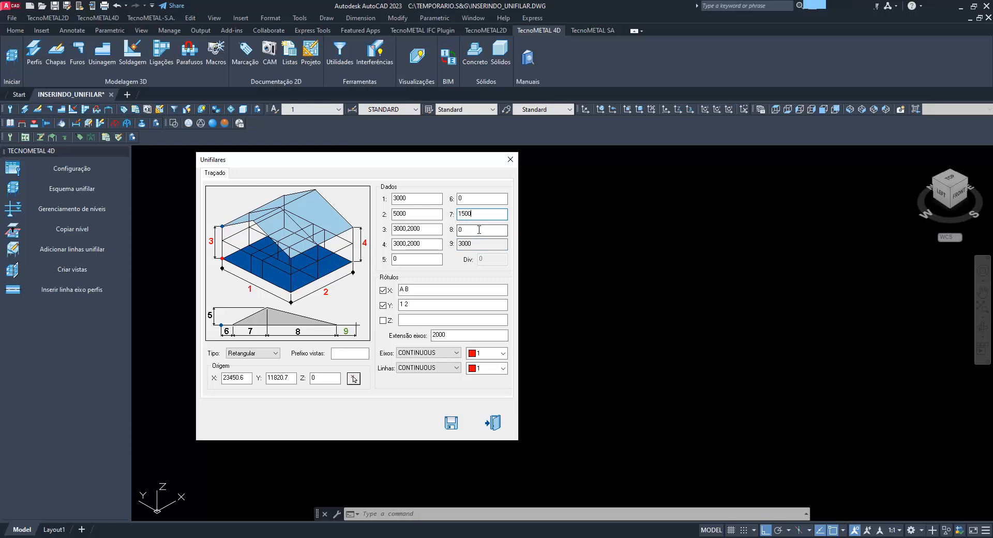
{"action": "double_click", "coordinate": [483, 244]}
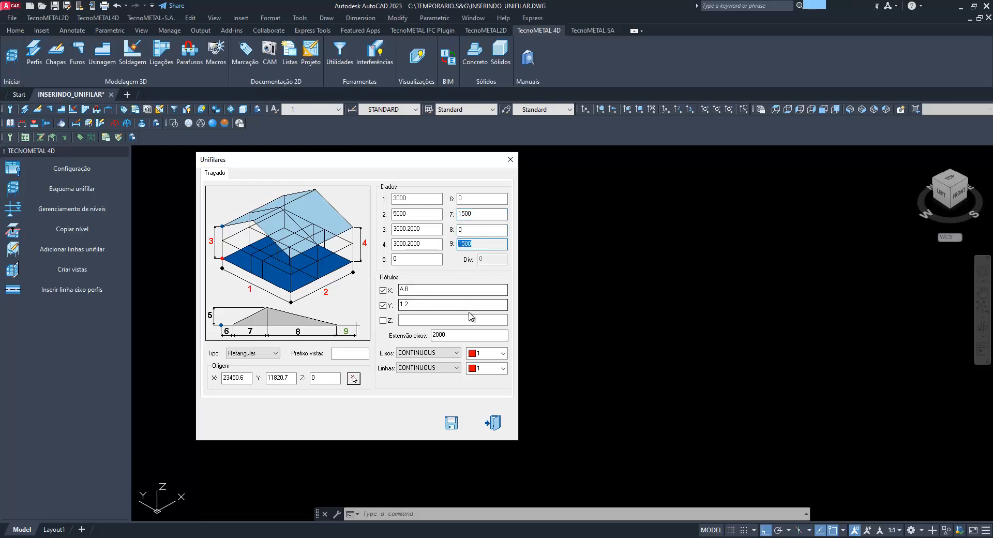
{"action": "double_click", "coordinate": [458, 229]}
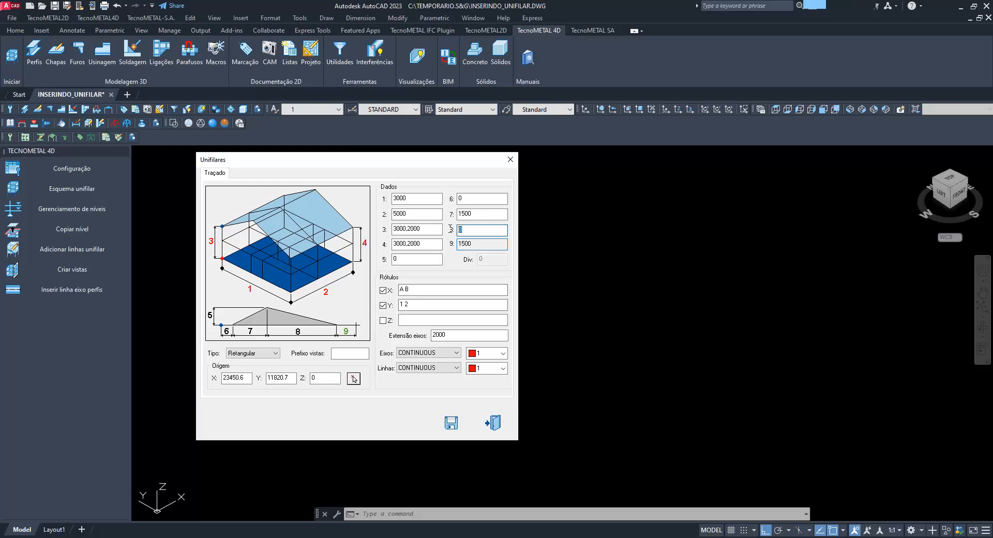
{"action": "type", "text": "1500"}
{"action": "left_click", "coordinate": [489, 213]}
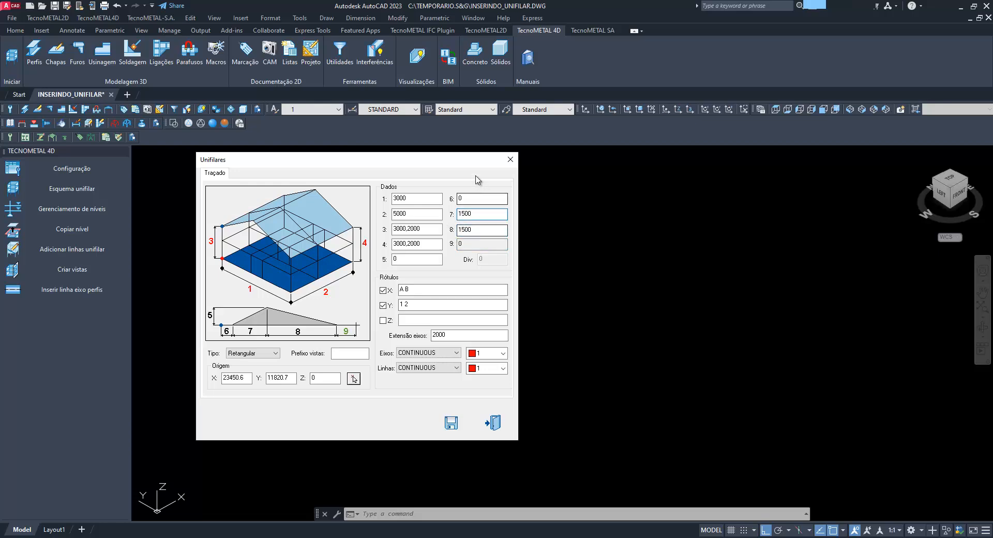
Examine the perspective view of the structure in UNIFILARES.pdf beside the annotated capture, and return to the Unifilares dialog
{"action": "left_click_drag", "start_coordinate": [475, 160], "coordinate": [408, 163]}
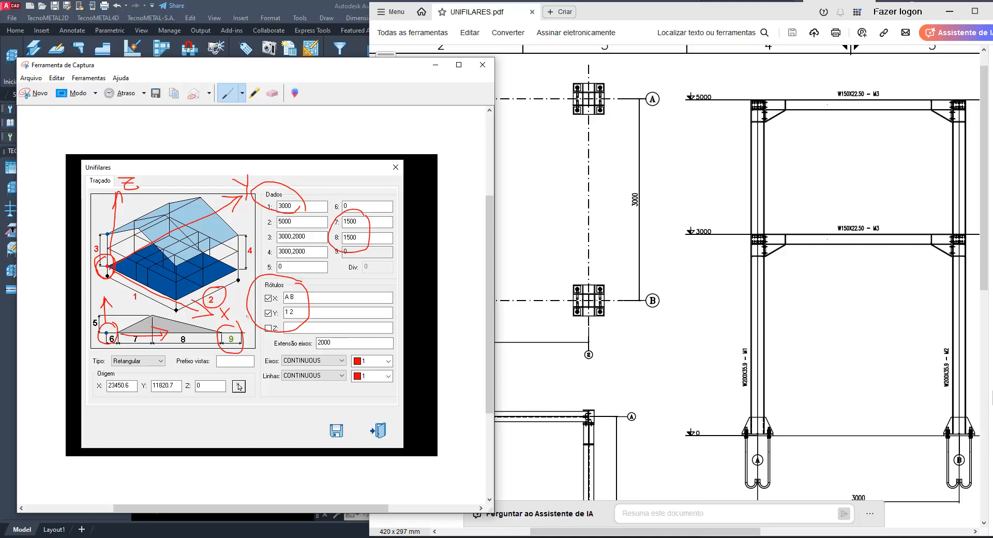
{"action": "scroll", "coordinate": [643, 389], "scroll_direction": "down", "scroll_amount": 10}
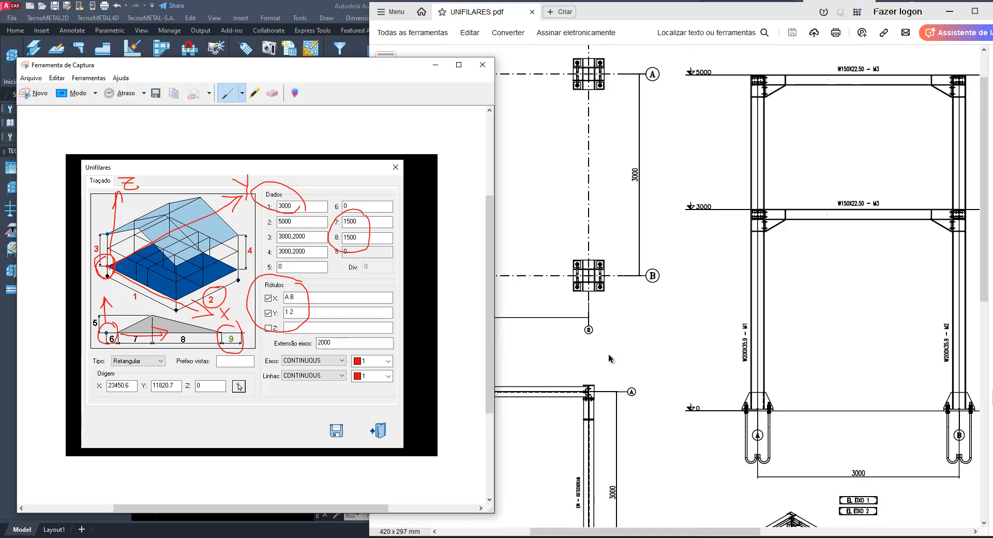
{"action": "scroll", "coordinate": [646, 391], "scroll_direction": "down", "scroll_amount": 6}
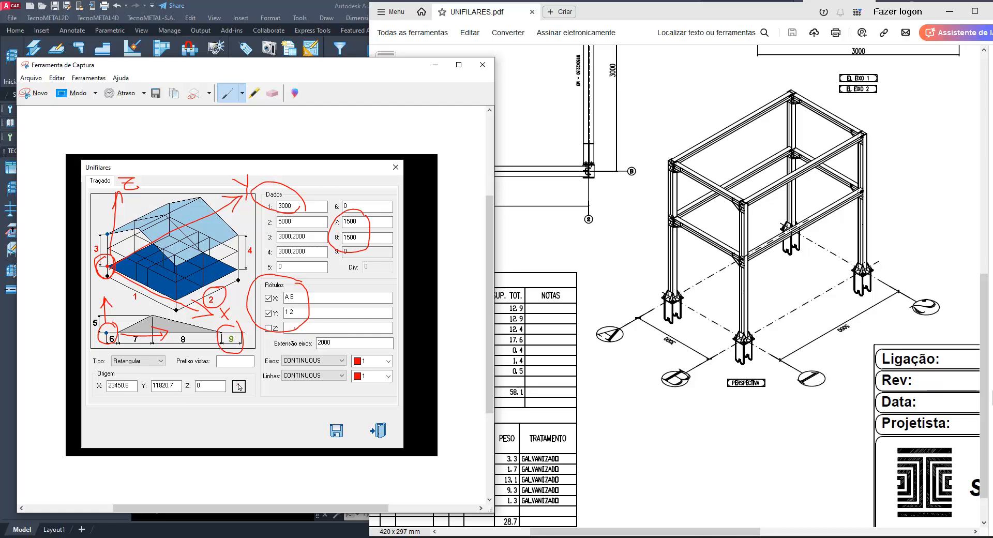
{"action": "left_click", "coordinate": [435, 65]}
{"action": "left_click", "coordinate": [950, 11]}
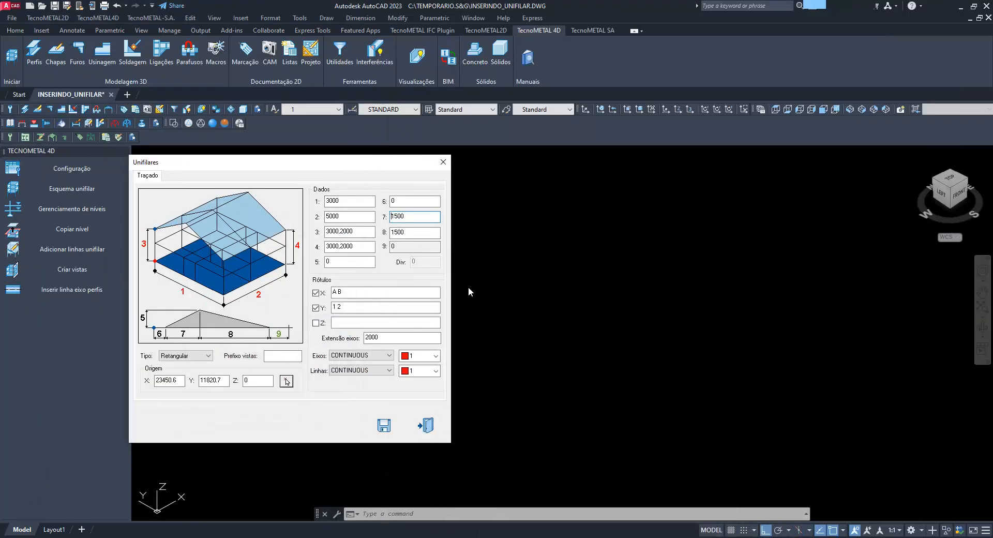
{"action": "left_click_drag", "start_coordinate": [368, 162], "coordinate": [469, 167]}
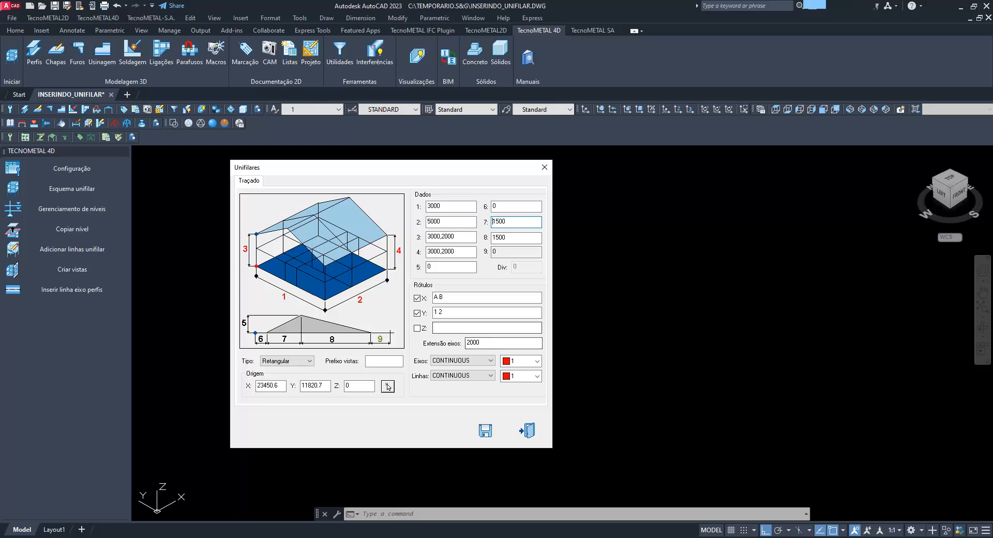
Arrange the Unifilares dialog and the perspective view in UNIFILARES.pdf side by side
{"action": "left_click", "coordinate": [486, 537]}
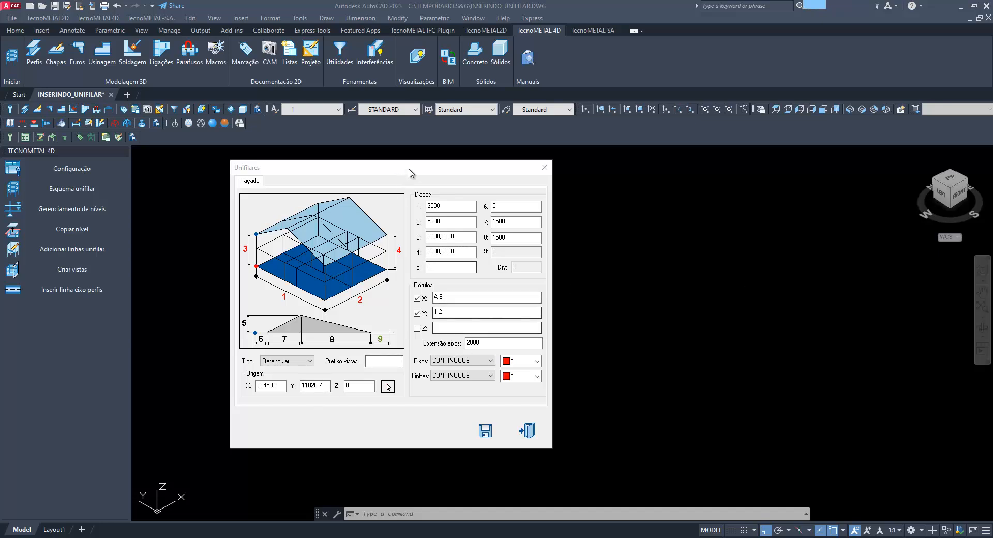
{"action": "left_click_drag", "start_coordinate": [409, 171], "coordinate": [289, 173]}
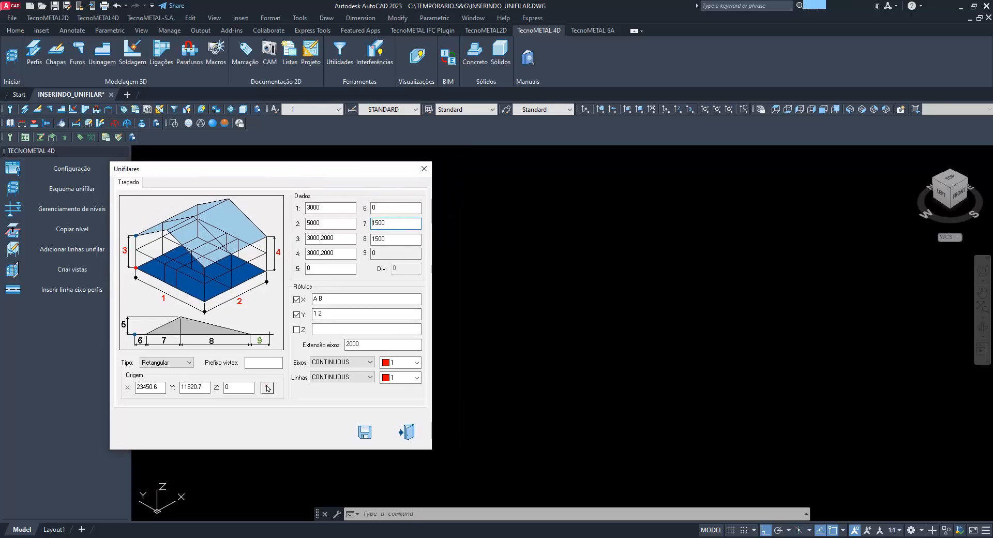
{"action": "left_click", "coordinate": [542, 504]}
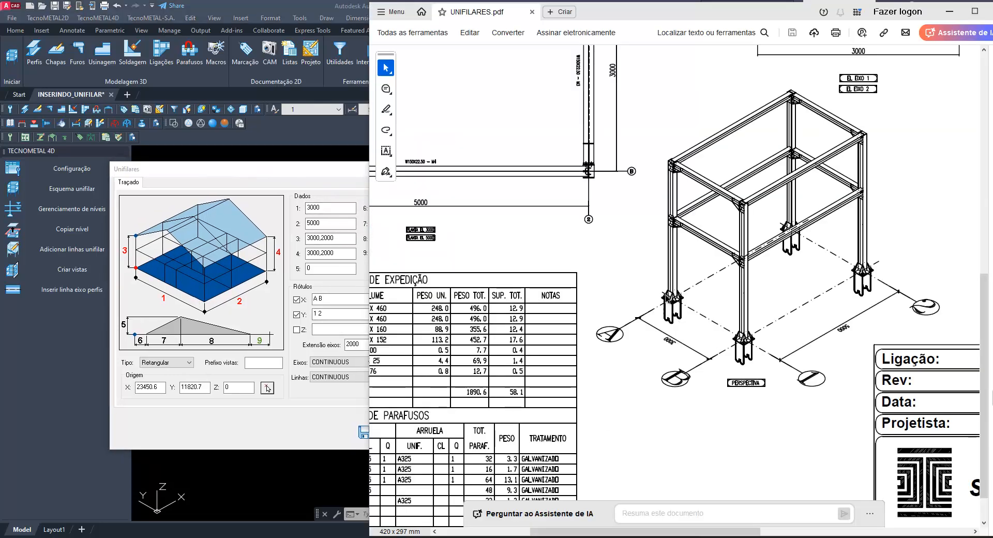
Take a new screen capture of the area around the structure's perspective view in UNIFILARES.pdf
{"action": "left_click", "coordinate": [580, 535]}
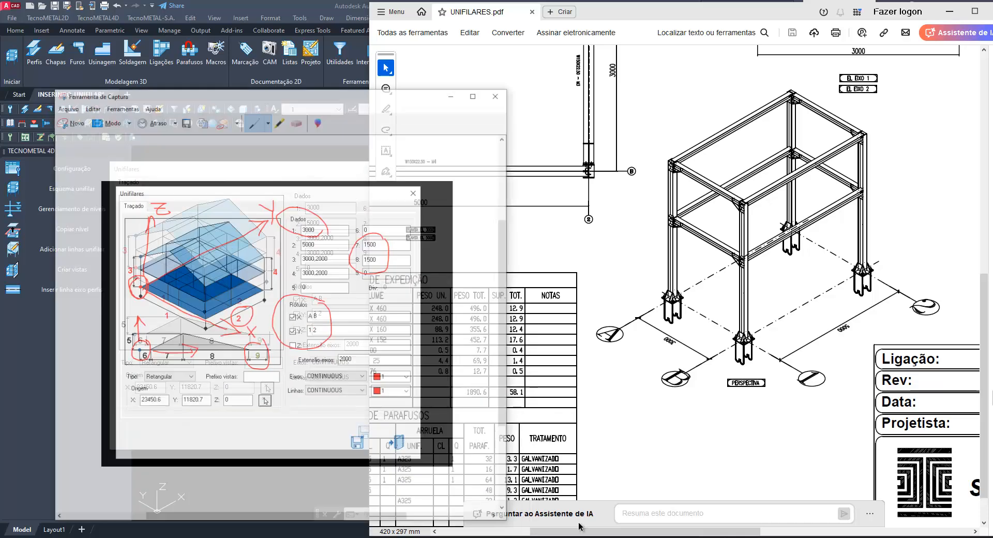
{"action": "left_click", "coordinate": [31, 78]}
{"action": "left_click", "coordinate": [50, 93]}
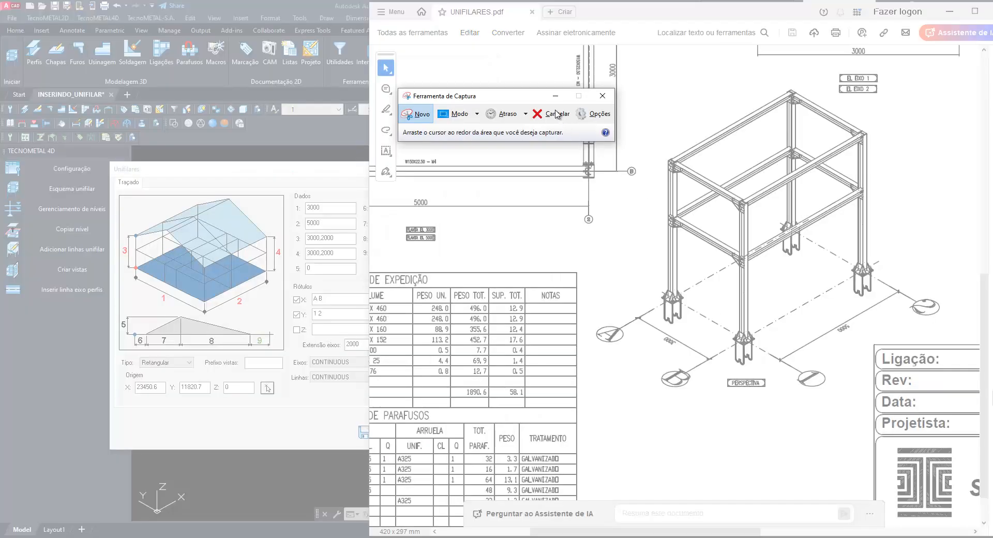
{"action": "left_click_drag", "start_coordinate": [503, 86], "coordinate": [511, 94]}
{"action": "left_click", "coordinate": [415, 111]}
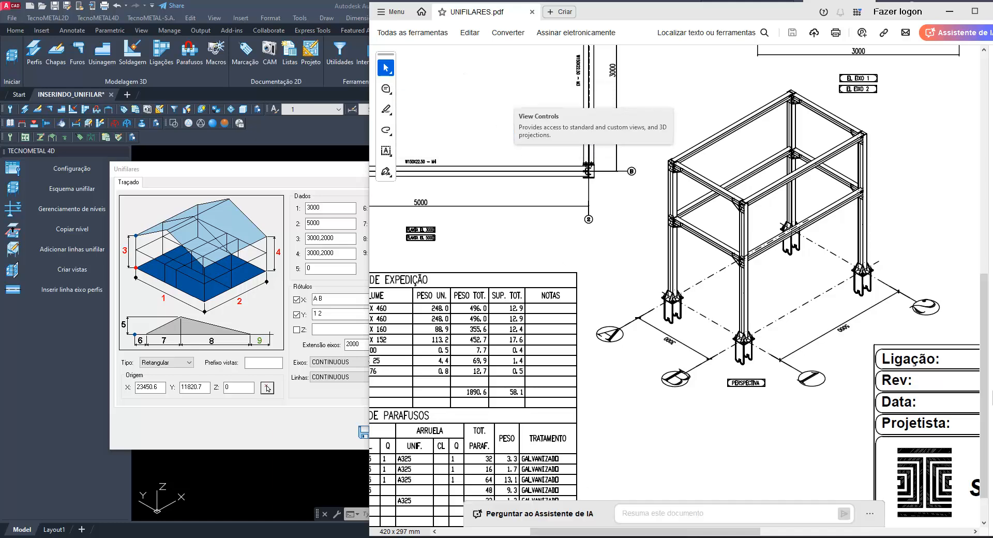
{"action": "left_click", "coordinate": [420, 114]}
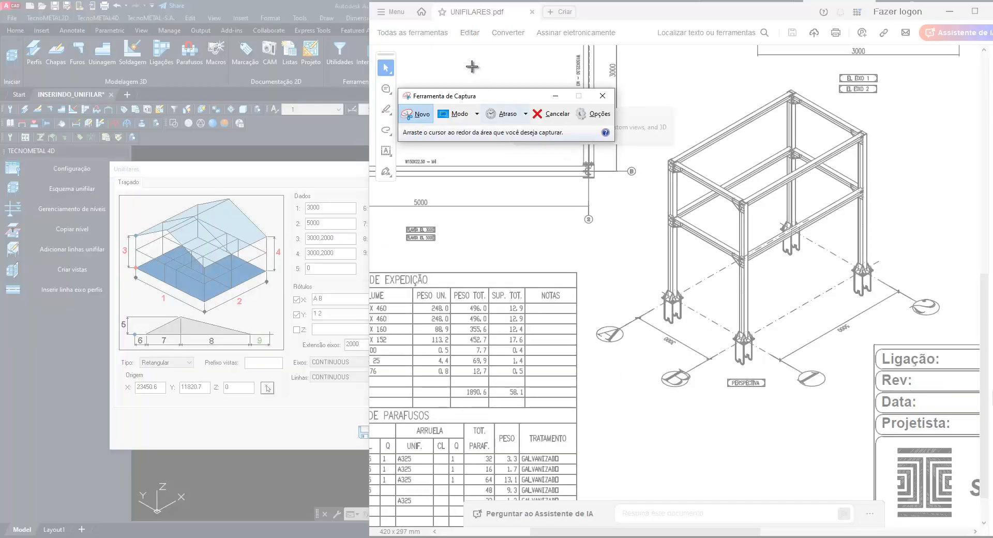
{"action": "left_click_drag", "start_coordinate": [468, 62], "coordinate": [947, 470]}
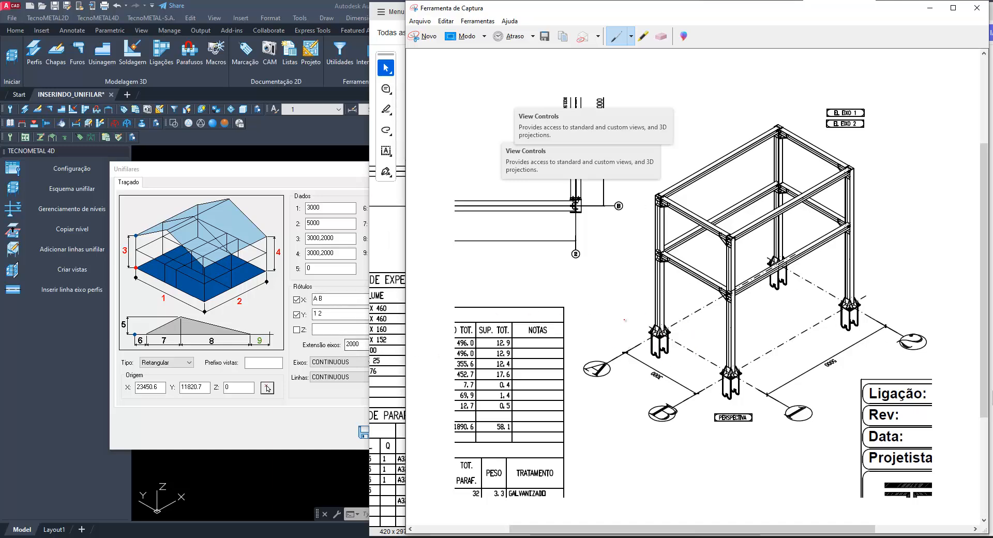
Sketch an axis extension dimension marked 2000 near axis label A in the new capture
{"action": "mouse_move", "coordinate": [610, 291]}
{"action": "left_mouse_down"}
{"action": "mouse_move", "coordinate": [649, 325]}
{"action": "mouse_move", "coordinate": [623, 350]}
{"action": "left_mouse_up"}
{"action": "mouse_move", "coordinate": [639, 295]}
{"action": "left_mouse_down"}
{"action": "mouse_move", "coordinate": [586, 334]}
{"action": "mouse_move", "coordinate": [620, 310]}
{"action": "mouse_move", "coordinate": [600, 336]}
{"action": "mouse_move", "coordinate": [621, 317]}
{"action": "left_mouse_up"}
{"action": "mouse_move", "coordinate": [577, 285]}
{"action": "left_mouse_down"}
{"action": "mouse_move", "coordinate": [586, 293]}
{"action": "mouse_move", "coordinate": [610, 270]}
{"action": "left_mouse_up"}
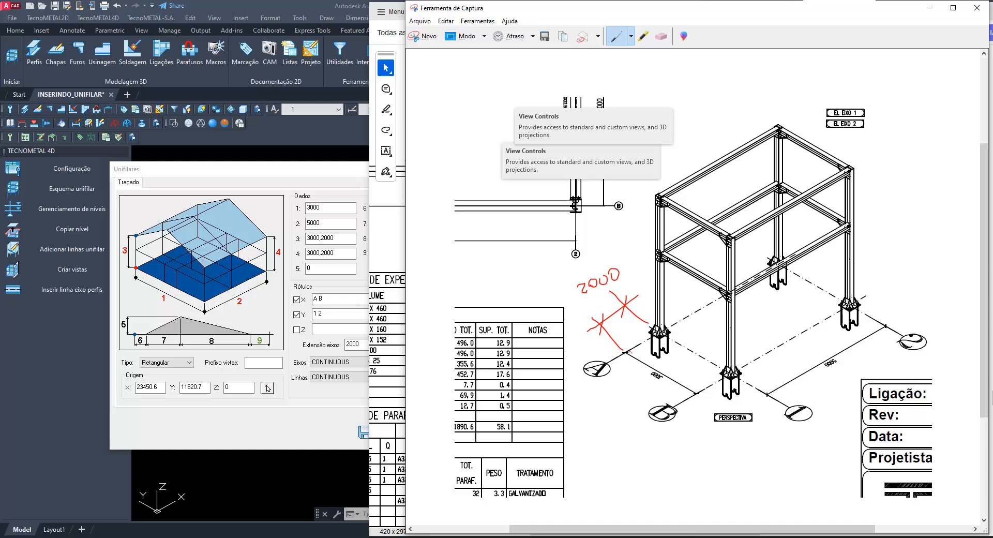
{"action": "left_click_drag", "start_coordinate": [613, 343], "coordinate": [625, 353]}
{"action": "mouse_move", "coordinate": [607, 342]}
{"action": "left_mouse_down"}
{"action": "mouse_move", "coordinate": [575, 362]}
{"action": "mouse_move", "coordinate": [631, 380]}
{"action": "mouse_move", "coordinate": [618, 350]}
{"action": "left_mouse_up"}
Return to the Unifilares dialog and look through the available linetypes for Eixos and Linhas
{"action": "left_click", "coordinate": [347, 173]}
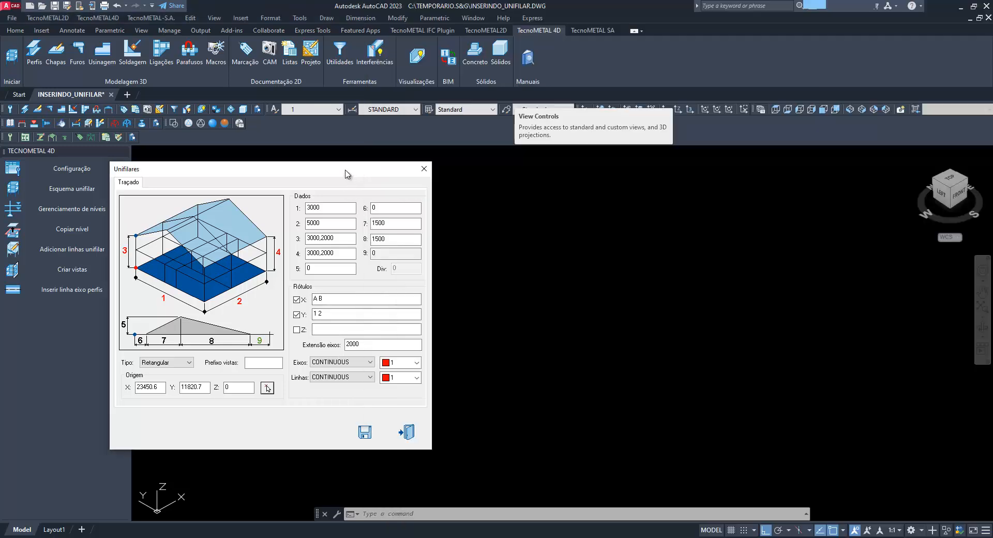
{"action": "left_click", "coordinate": [357, 364]}
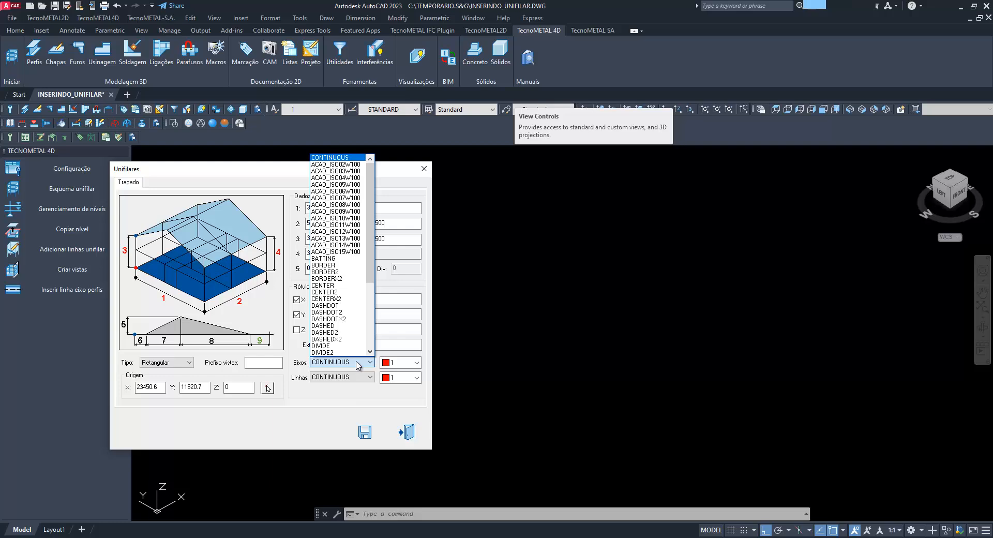
{"action": "left_click", "coordinate": [358, 364]}
{"action": "left_click", "coordinate": [358, 378]}
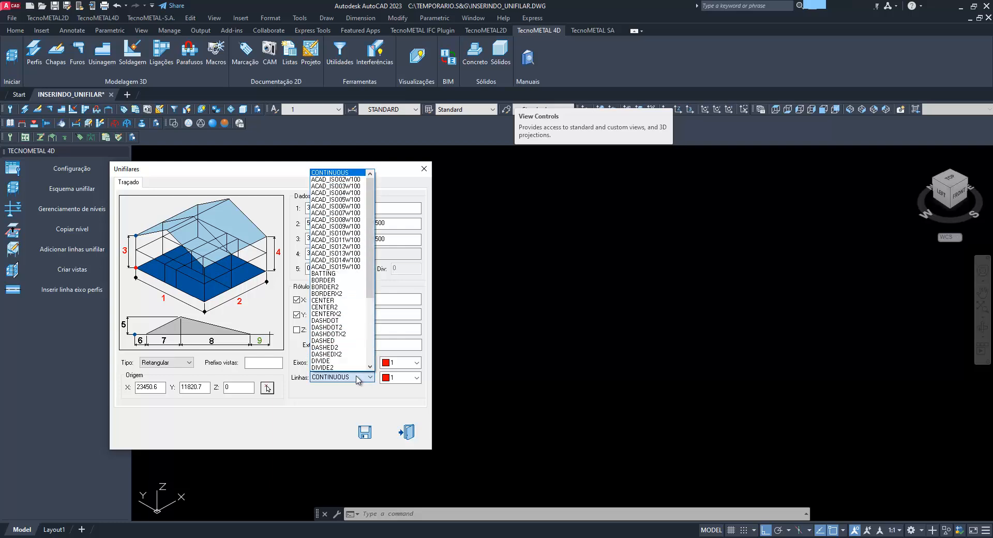
{"action": "left_click", "coordinate": [358, 378]}
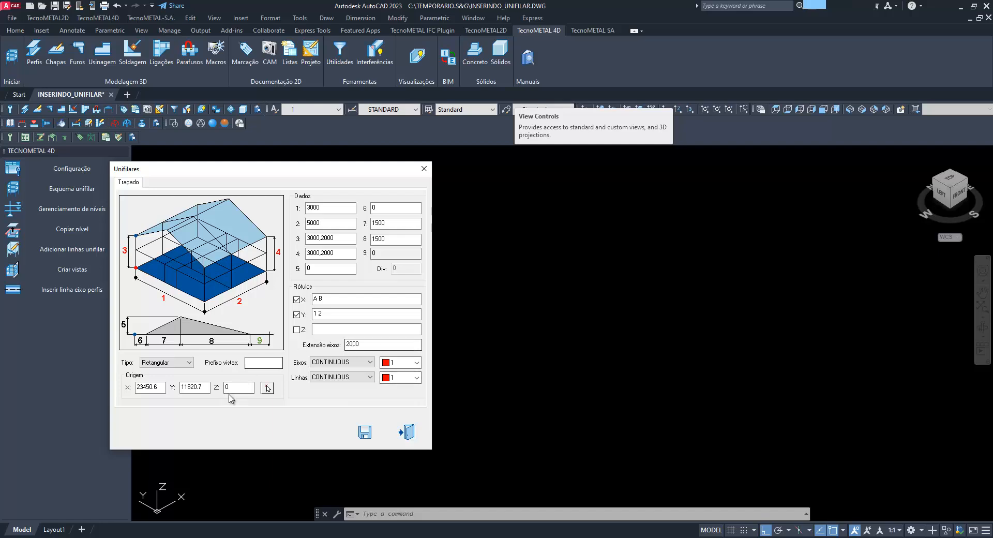
Pick a base point in the drawing area as the wireframe's origin
{"action": "double_click", "coordinate": [150, 387]}
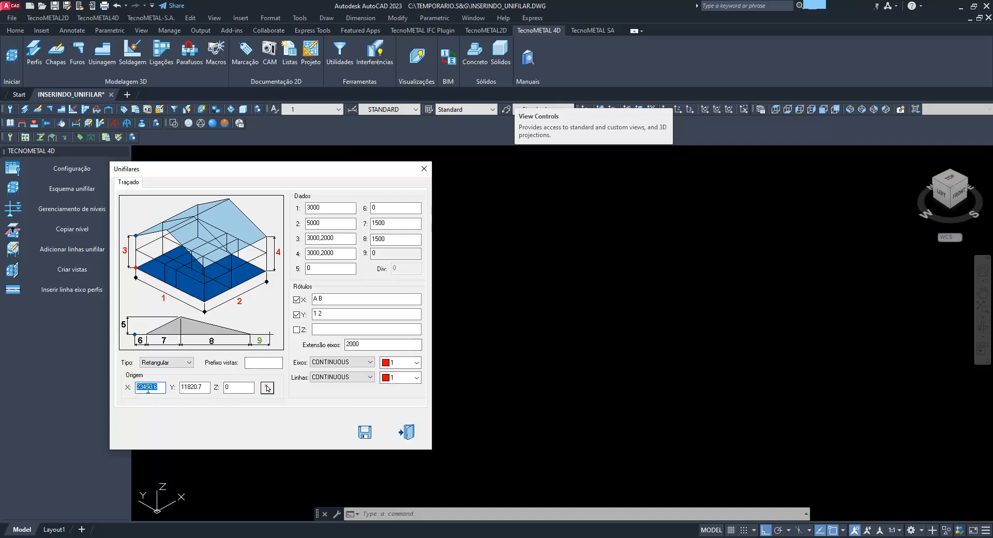
{"action": "double_click", "coordinate": [201, 388]}
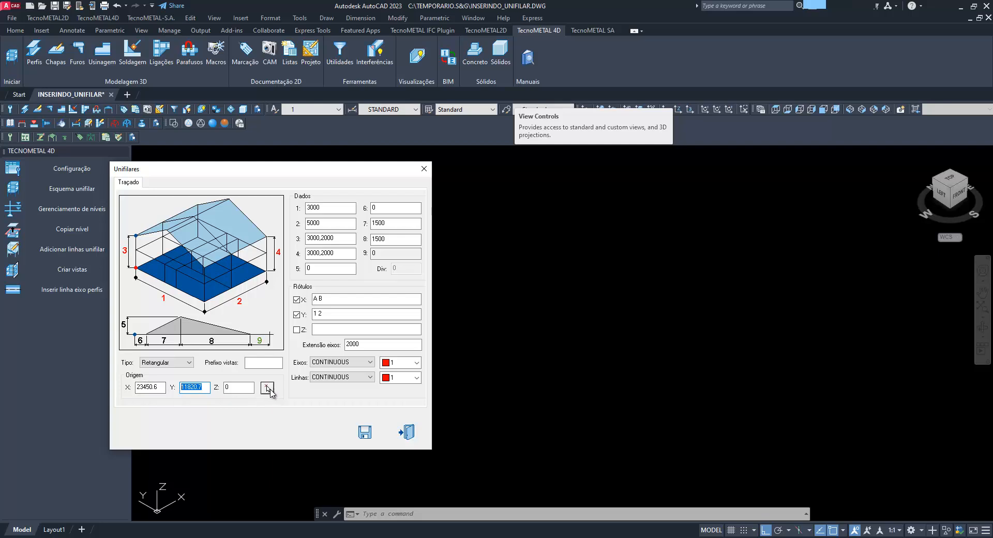
{"action": "left_click", "coordinate": [267, 388]}
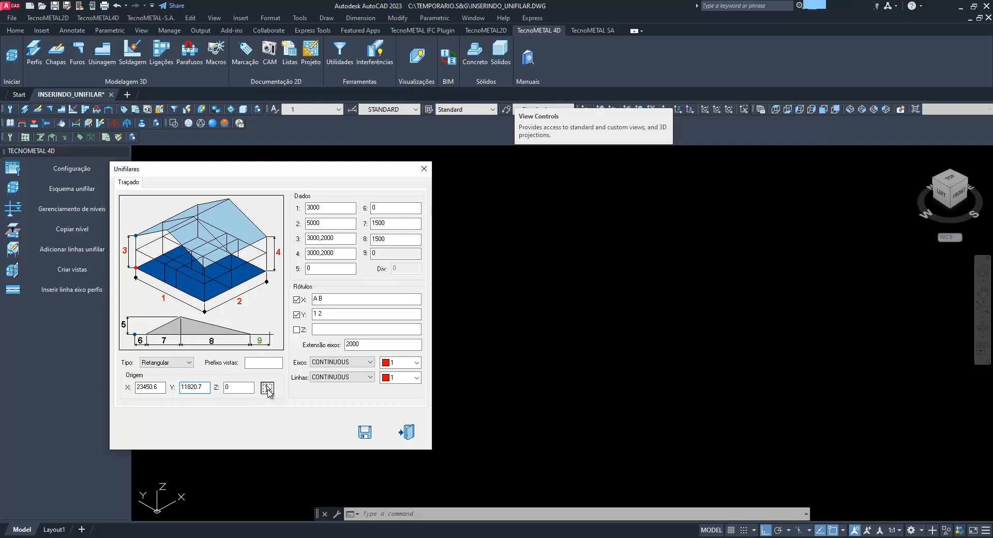
{"action": "left_click", "coordinate": [559, 356]}
Set the wireframe's origin X and Y coordinates to 0
{"action": "left_click_drag", "start_coordinate": [139, 387], "coordinate": [184, 389]}
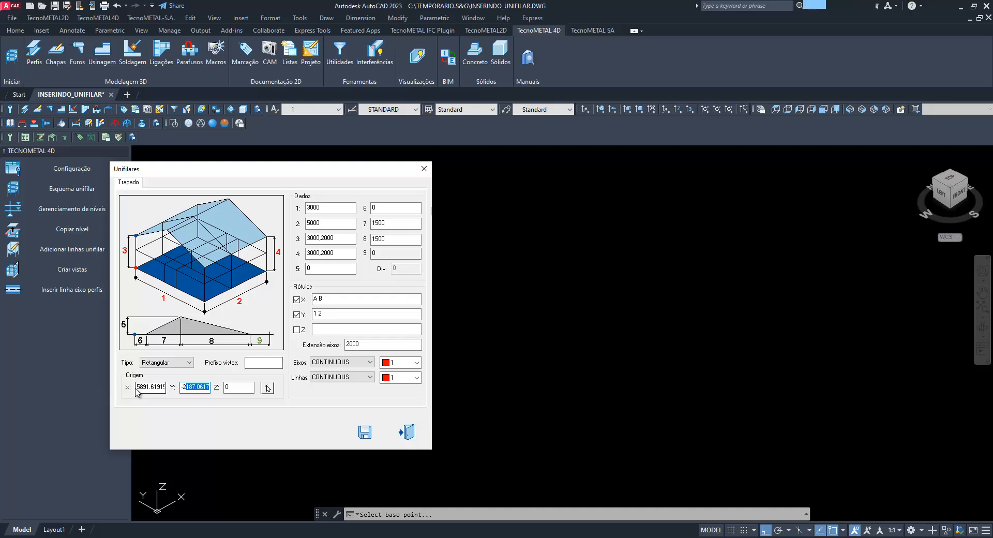
{"action": "left_click_drag", "start_coordinate": [138, 388], "coordinate": [169, 389]}
{"action": "type", "text": "0"}
{"action": "left_click_drag", "start_coordinate": [209, 388], "coordinate": [180, 389]}
{"action": "type", "text": "7541.1773"}
{"action": "type", "text": "0"}
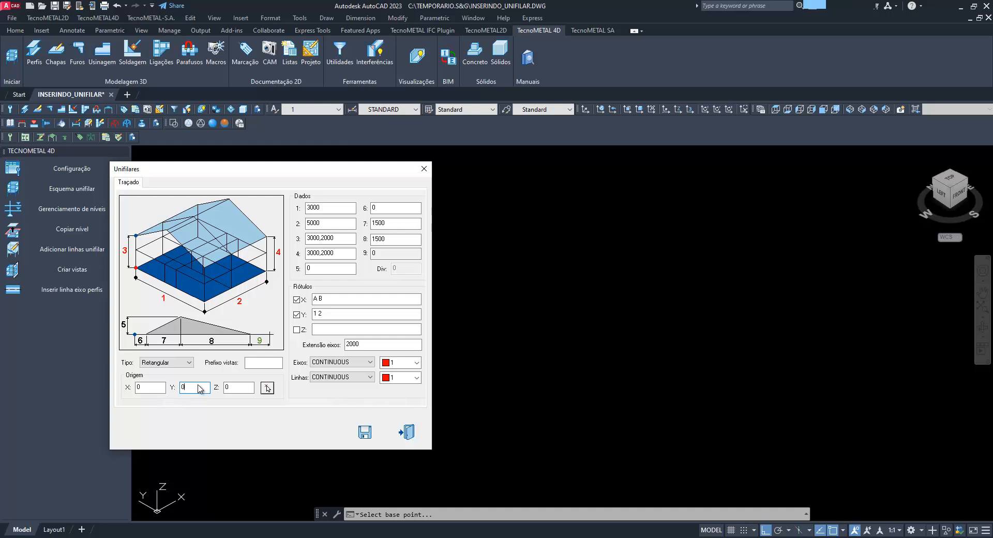
Set the view prefix to PP, generate the rectangular unifilar wireframe, and inspect it from another angle
{"action": "left_click_drag", "start_coordinate": [324, 170], "coordinate": [469, 172]}
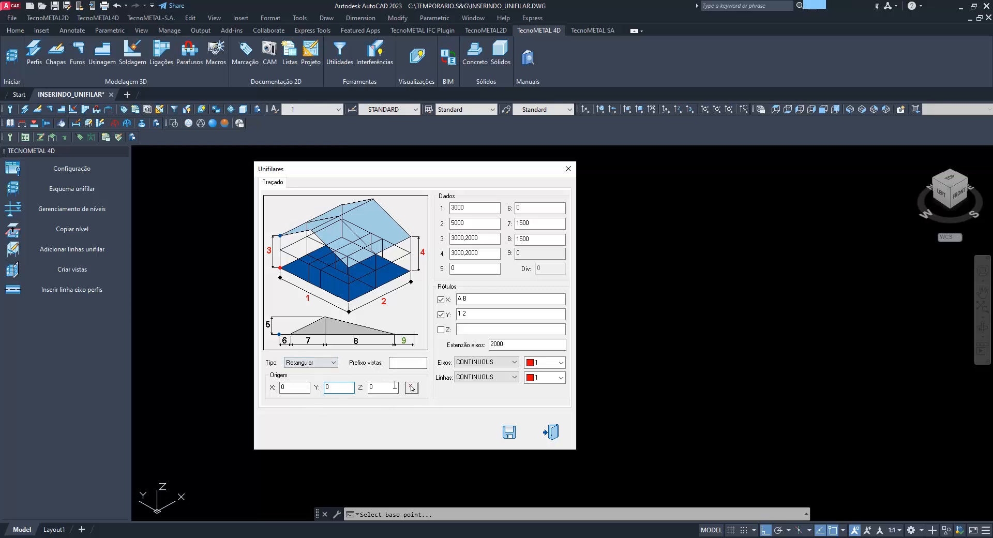
{"action": "left_click", "coordinate": [404, 363]}
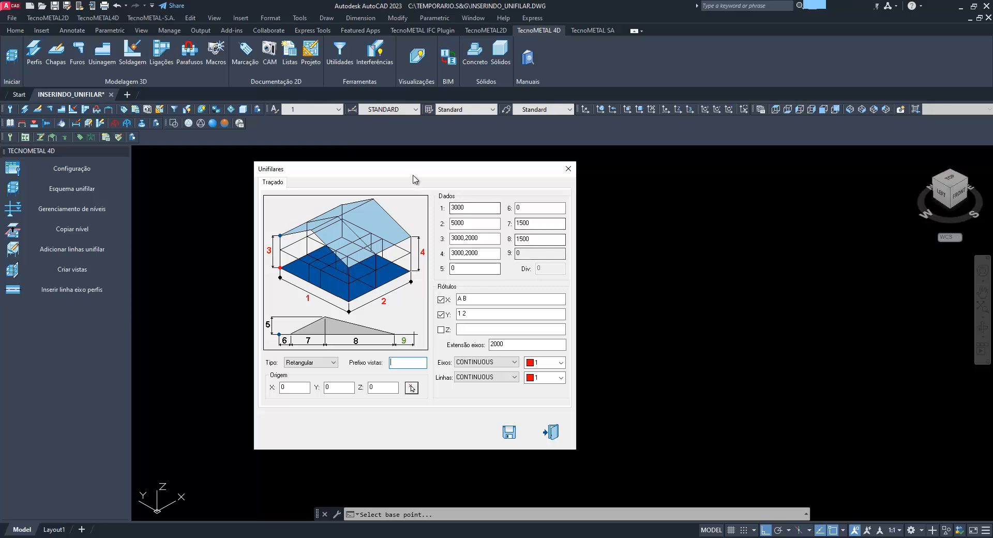
{"action": "left_click_drag", "start_coordinate": [410, 169], "coordinate": [344, 161]}
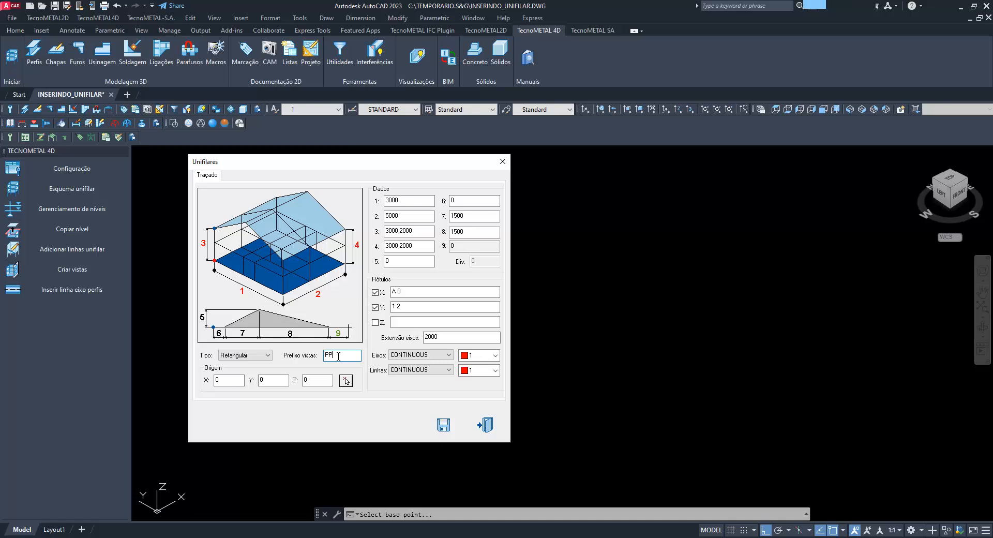
{"action": "left_click", "coordinate": [444, 426]}
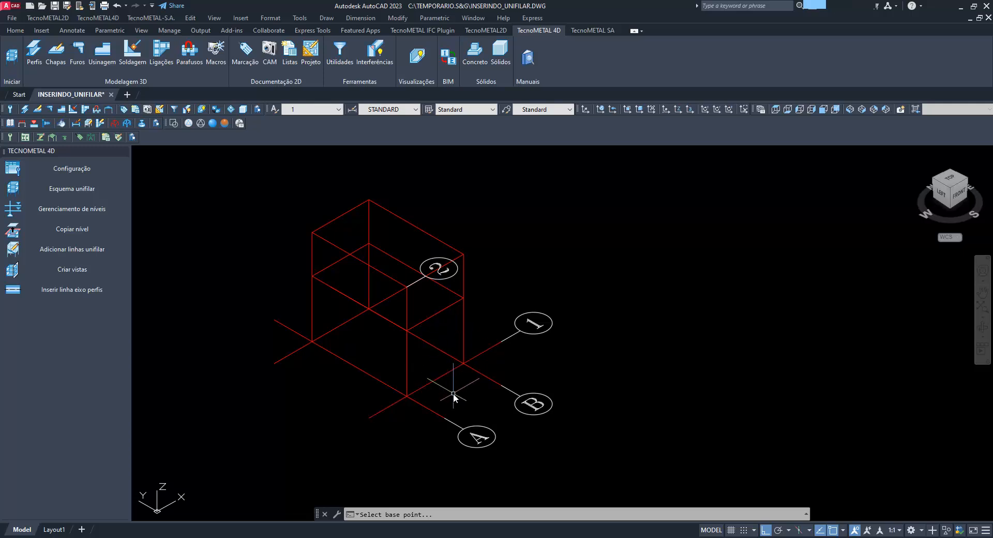
{"action": "middle_click_drag", "start_coordinate": [452, 393], "coordinate": [598, 405], "text": "shift"}
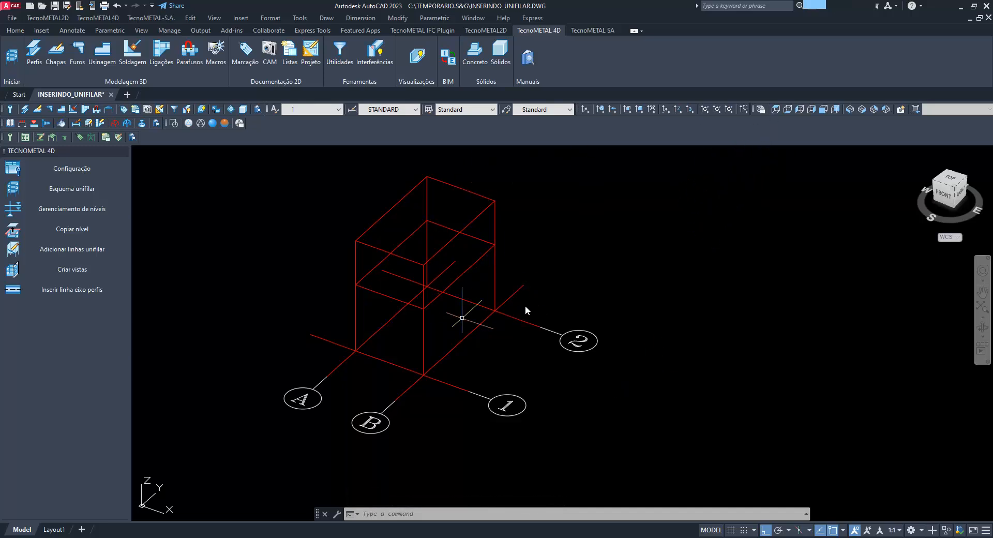
Erase the cyan geometry standing apart from the wireframe in top view
{"action": "left_click", "coordinate": [775, 110]}
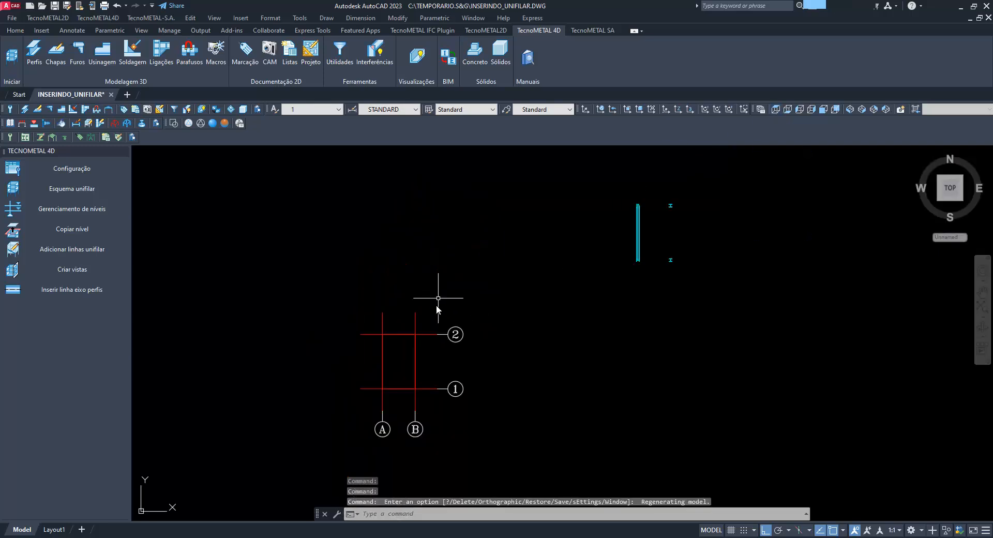
{"action": "left_click", "coordinate": [742, 291]}
{"action": "left_click", "coordinate": [593, 165]}
{"action": "key", "text": "Delete"}
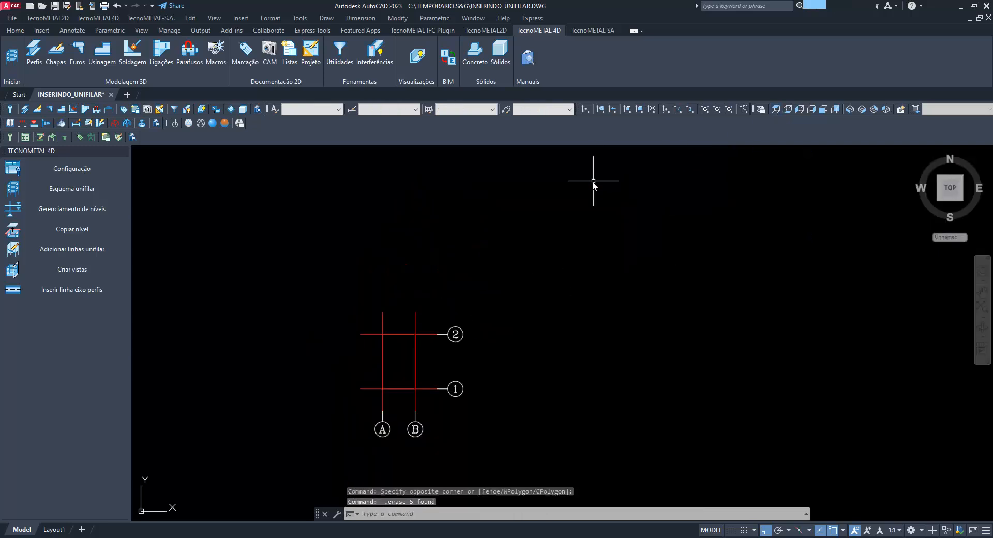
{"action": "middle_click_drag", "start_coordinate": [431, 387], "coordinate": [443, 343]}
{"action": "scroll", "coordinate": [414, 356], "scroll_direction": "up", "scroll_amount": 4}
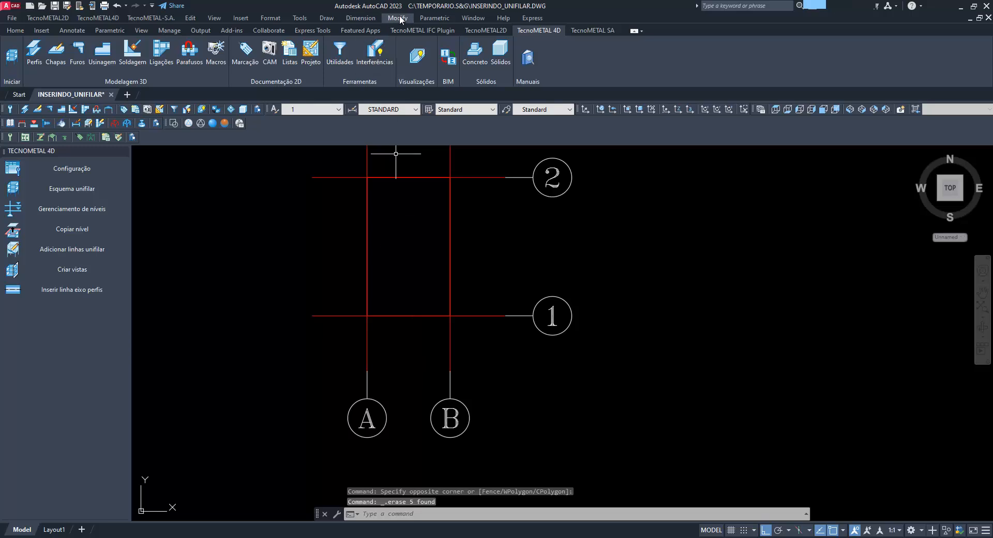
{"action": "left_click", "coordinate": [361, 18]}
{"action": "left_click", "coordinate": [368, 38]}
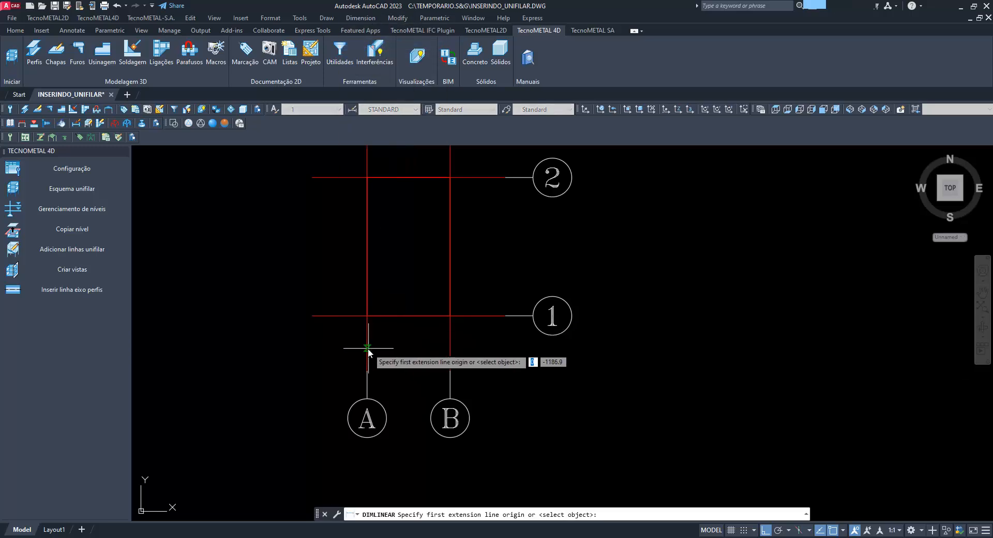
{"action": "left_click", "coordinate": [367, 348]}
{"action": "left_click", "coordinate": [442, 357]}
{"action": "scroll", "coordinate": [416, 356], "scroll_direction": "up", "scroll_amount": 5}
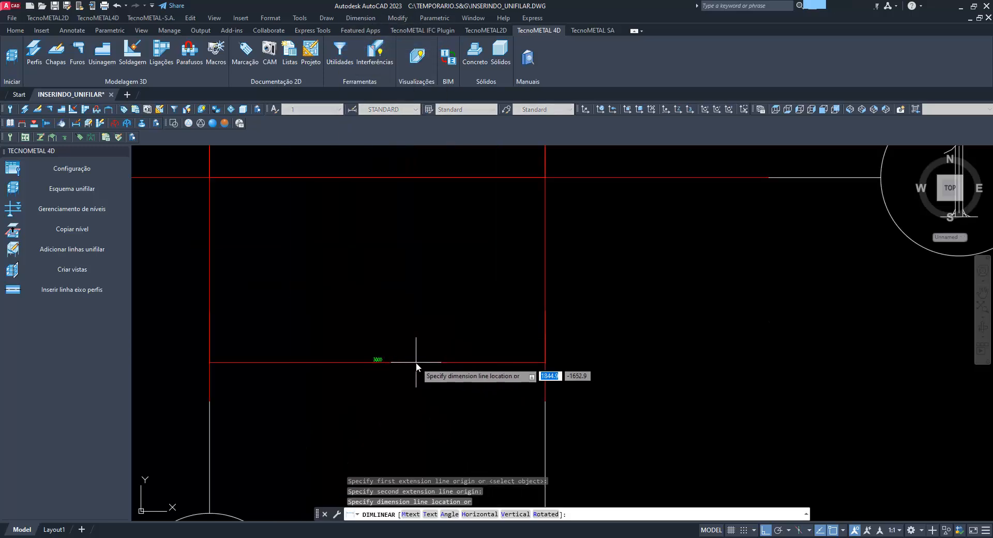
{"action": "key", "text": "Escape"}
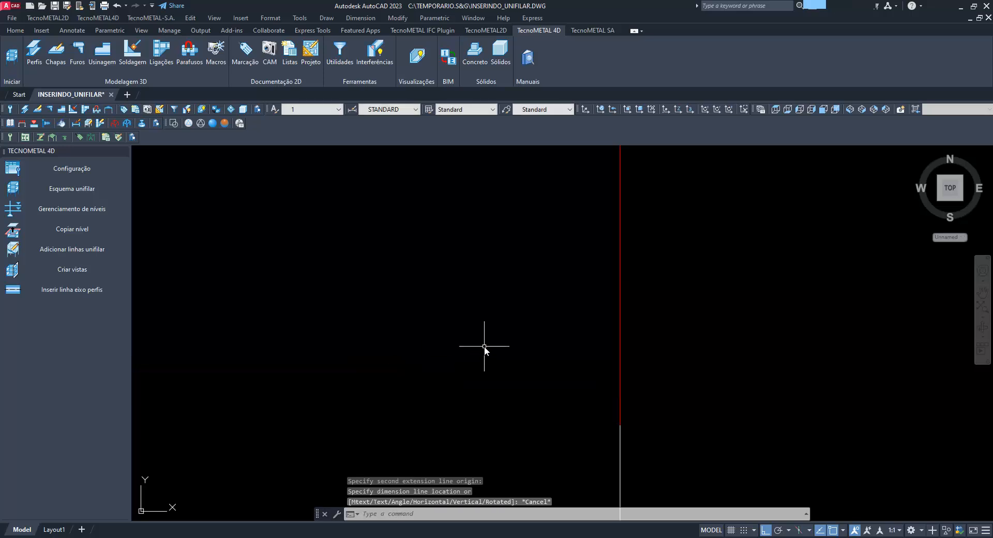
Apply the TecnoMETAL drawing configuration with 2D scale 50 and 3D scale 100
{"action": "scroll", "coordinate": [483, 253], "scroll_direction": "down", "scroll_amount": 5}
{"action": "left_click", "coordinate": [11, 56]}
{"action": "left_click", "coordinate": [68, 168]}
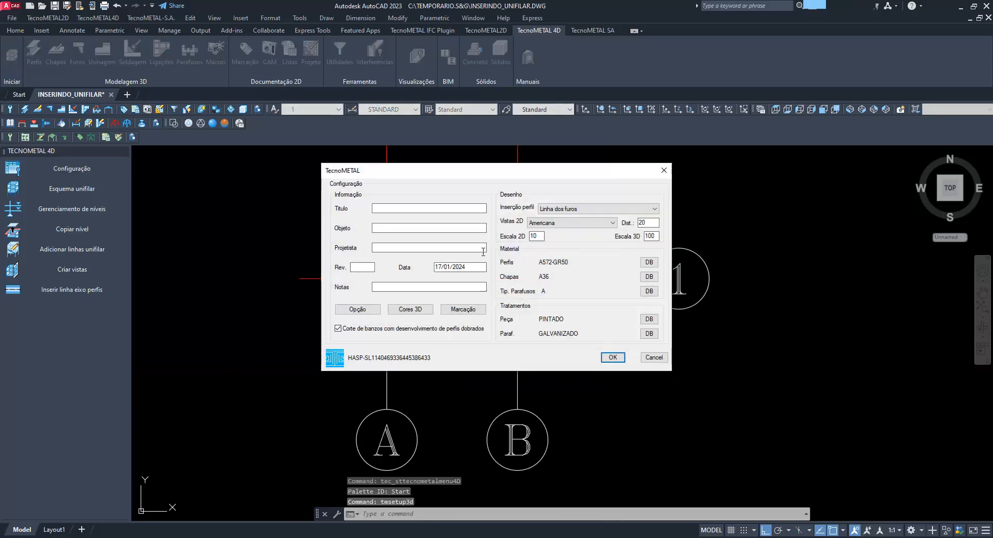
{"action": "left_click", "coordinate": [612, 357]}
Add a linear dimension between axes A and B, placed between axis 1 and the axis bubbles
{"action": "left_click", "coordinate": [361, 18]}
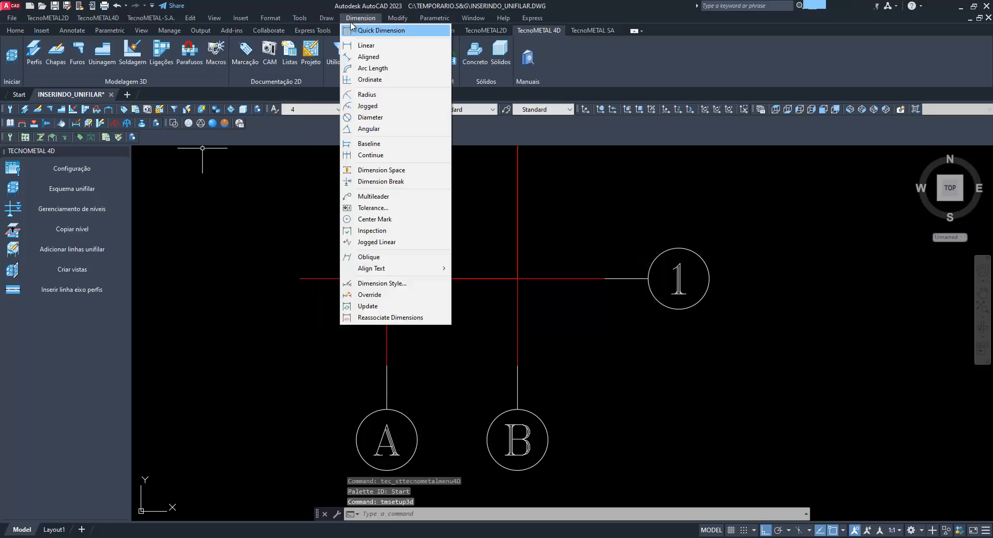
{"action": "left_click", "coordinate": [380, 42]}
{"action": "left_click", "coordinate": [387, 309]}
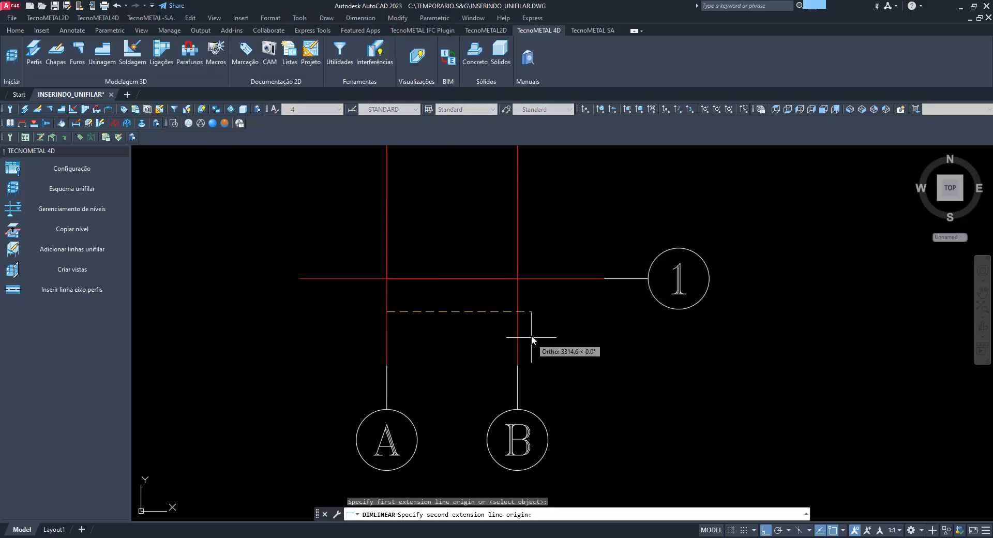
{"action": "left_click", "coordinate": [517, 322]}
{"action": "left_click", "coordinate": [473, 345]}
Add a linear dimension between axes 1 and 2, placed between axis B and their bubbles
{"action": "right_click", "coordinate": [560, 292]}
{"action": "left_click", "coordinate": [566, 298]}
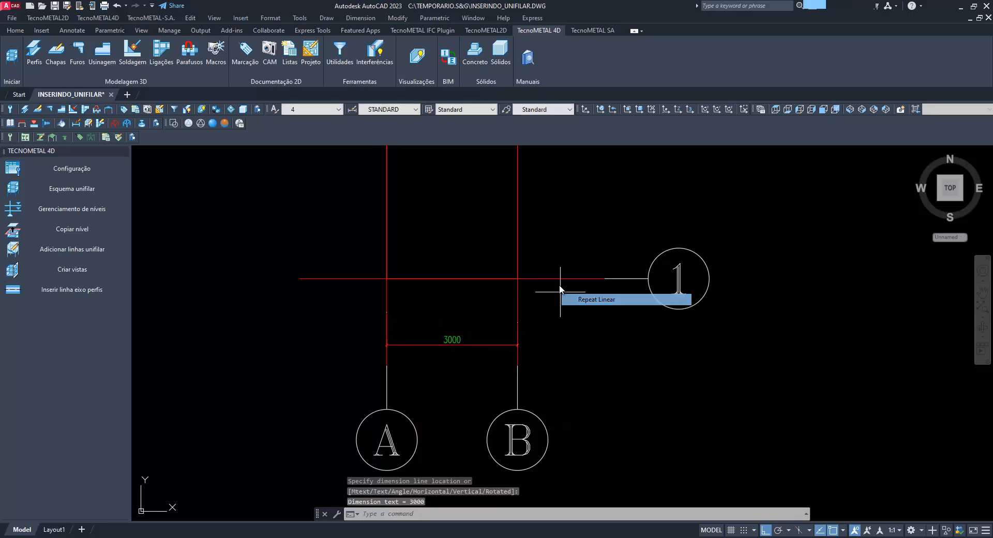
{"action": "left_click", "coordinate": [556, 279]}
{"action": "scroll", "coordinate": [550, 318], "scroll_direction": "down", "scroll_amount": 5}
{"action": "scroll", "coordinate": [554, 256], "scroll_direction": "up", "scroll_amount": 4}
{"action": "left_click", "coordinate": [542, 268]}
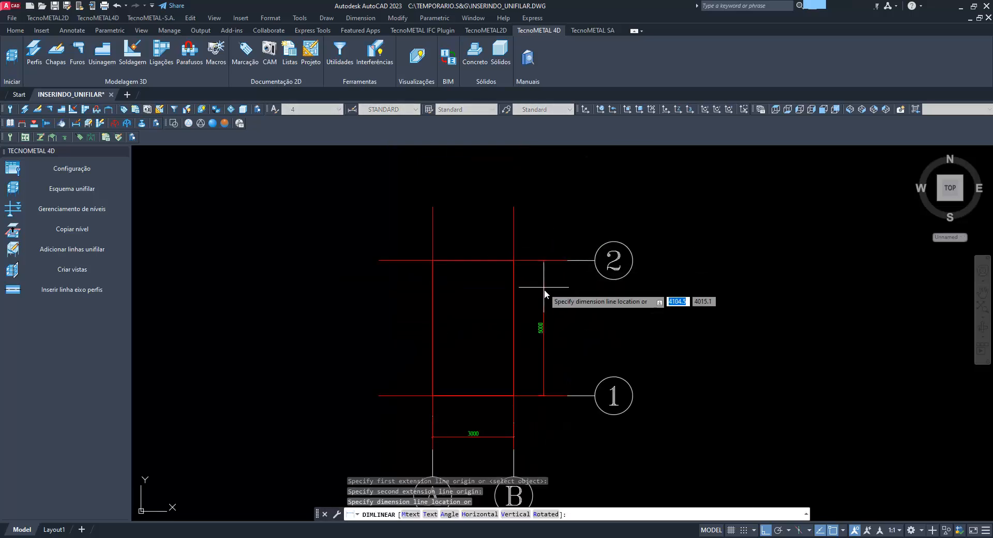
{"action": "left_click", "coordinate": [545, 321]}
{"action": "scroll", "coordinate": [542, 352], "scroll_direction": "up", "scroll_amount": 5}
{"action": "scroll", "coordinate": [508, 286], "scroll_direction": "down", "scroll_amount": 4}
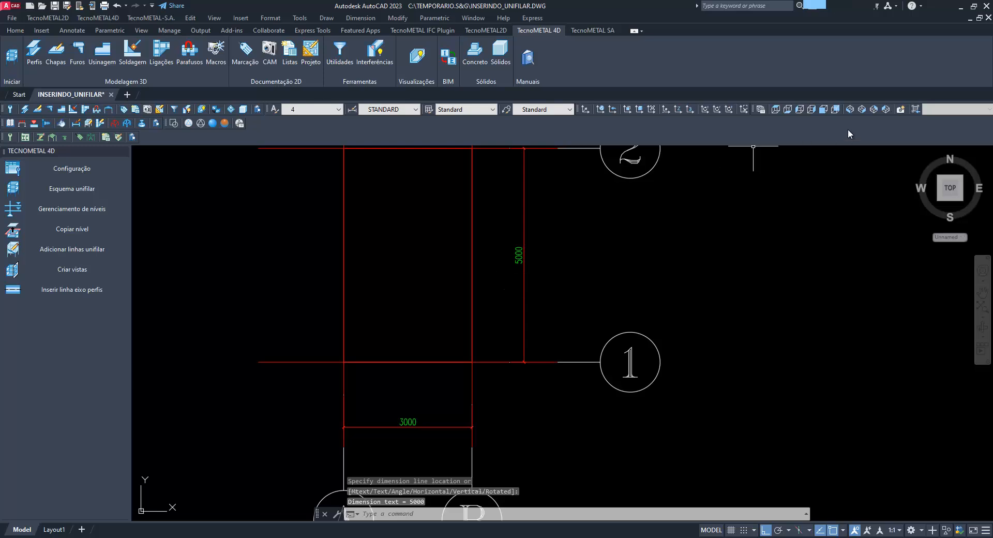
In the front view, add a vertical linear dimension from the wireframe's base to its first level
{"action": "left_click", "coordinate": [853, 108]}
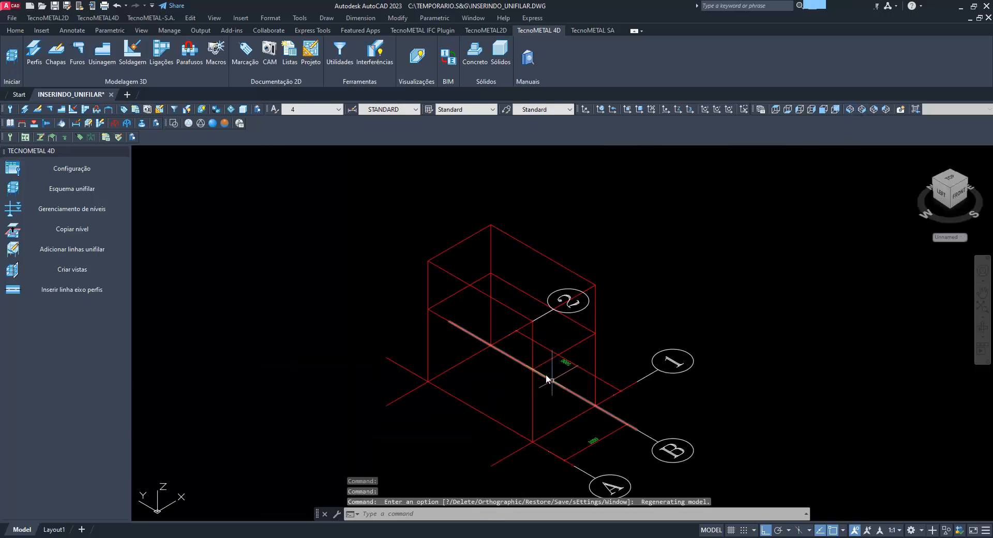
{"action": "left_click", "coordinate": [823, 110]}
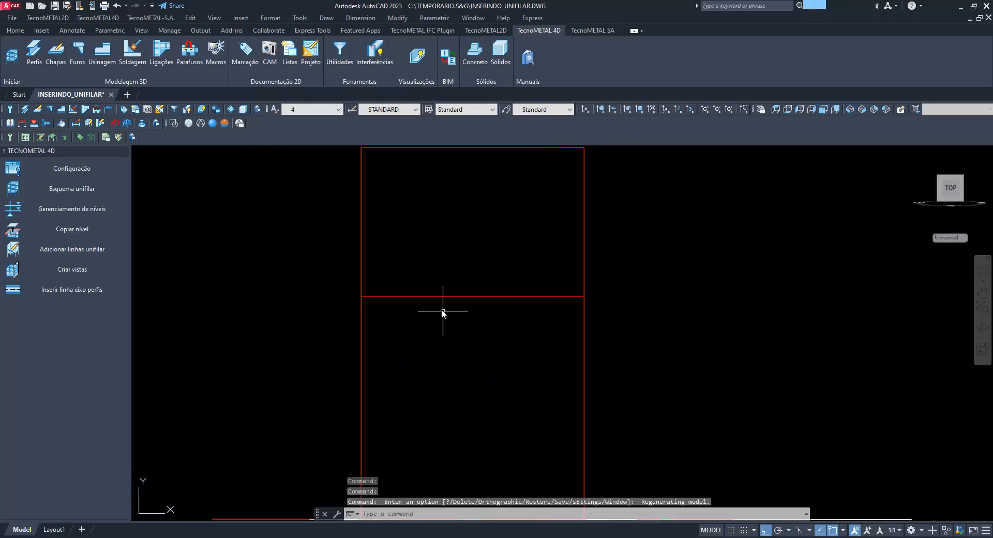
{"action": "scroll", "coordinate": [442, 310], "scroll_direction": "down", "scroll_amount": 1}
{"action": "left_click", "coordinate": [360, 17]}
{"action": "left_click", "coordinate": [366, 45]}
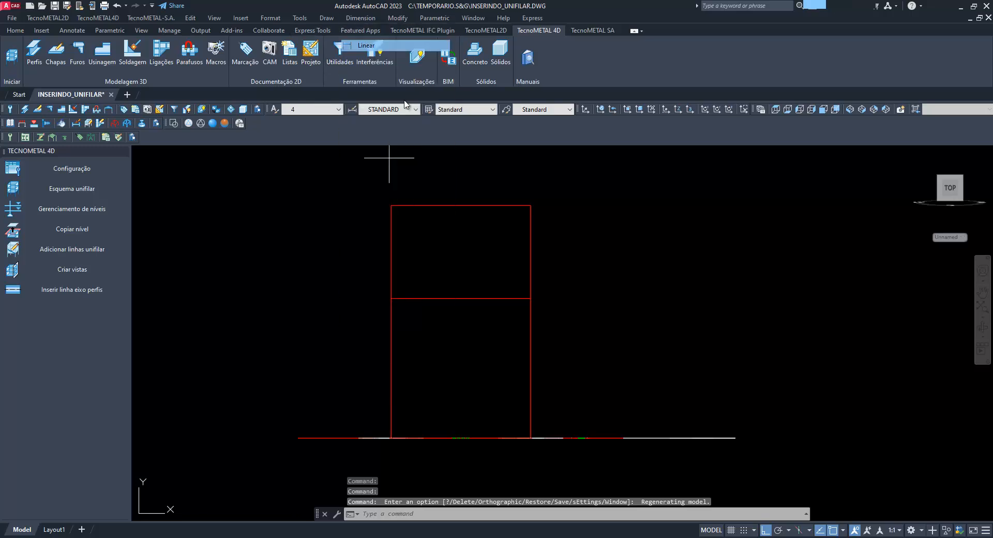
{"action": "left_click", "coordinate": [530, 438]}
{"action": "left_click", "coordinate": [531, 298]}
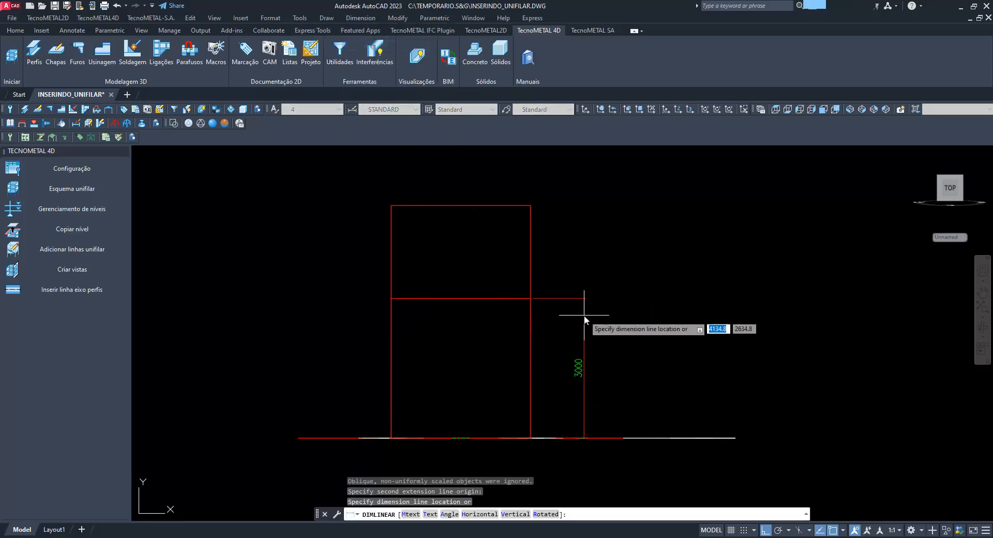
{"action": "left_click", "coordinate": [588, 313]}
Add a vertical linear dimension from the wireframe's first level to its upper level
{"action": "right_click", "coordinate": [540, 266]}
{"action": "left_click", "coordinate": [561, 271]}
{"action": "left_click", "coordinate": [530, 298]}
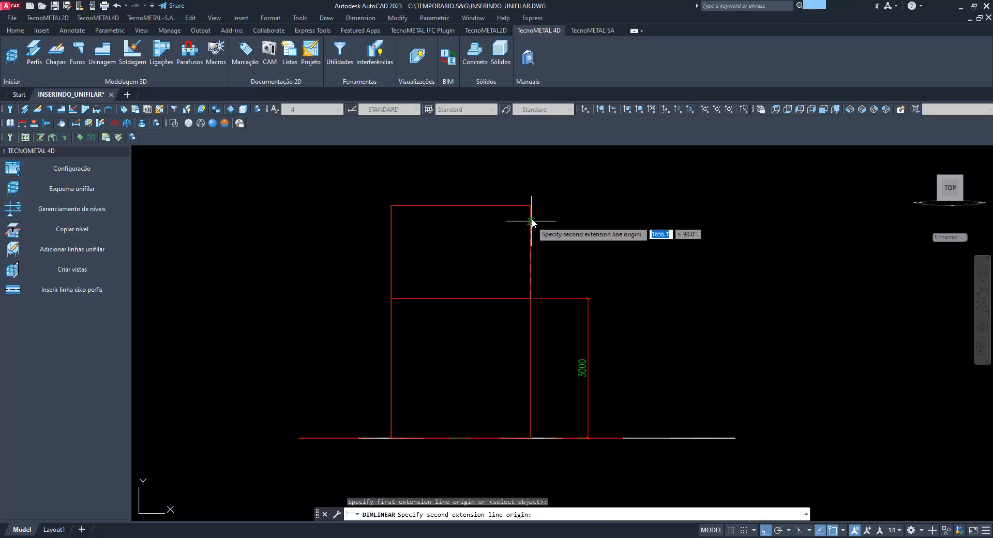
{"action": "left_click", "coordinate": [530, 205]}
{"action": "left_click", "coordinate": [566, 214]}
Erase the two level height dimensions in elevation and the two axis spacing dimensions on the plan
{"action": "left_click", "coordinate": [614, 325]}
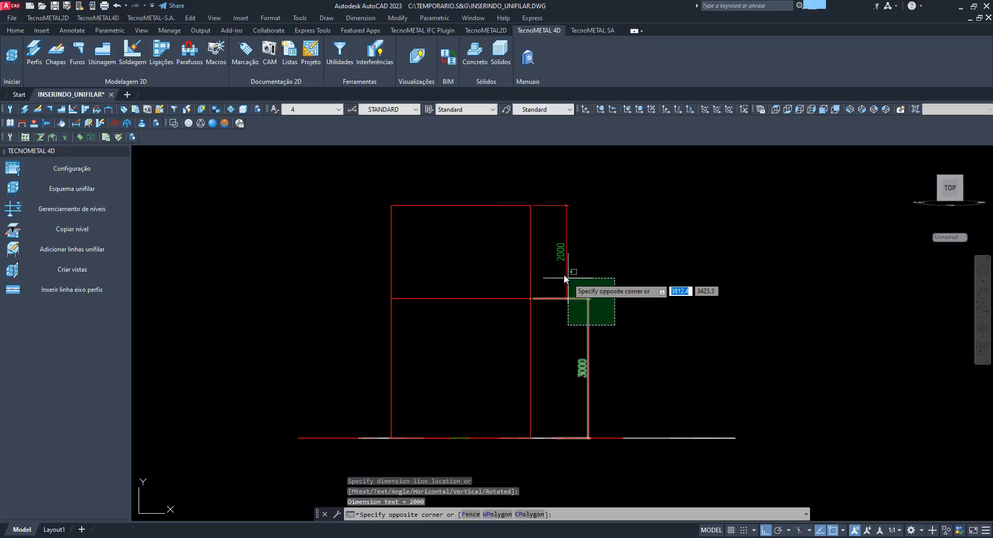
{"action": "left_click", "coordinate": [566, 277]}
{"action": "key", "text": "Delete"}
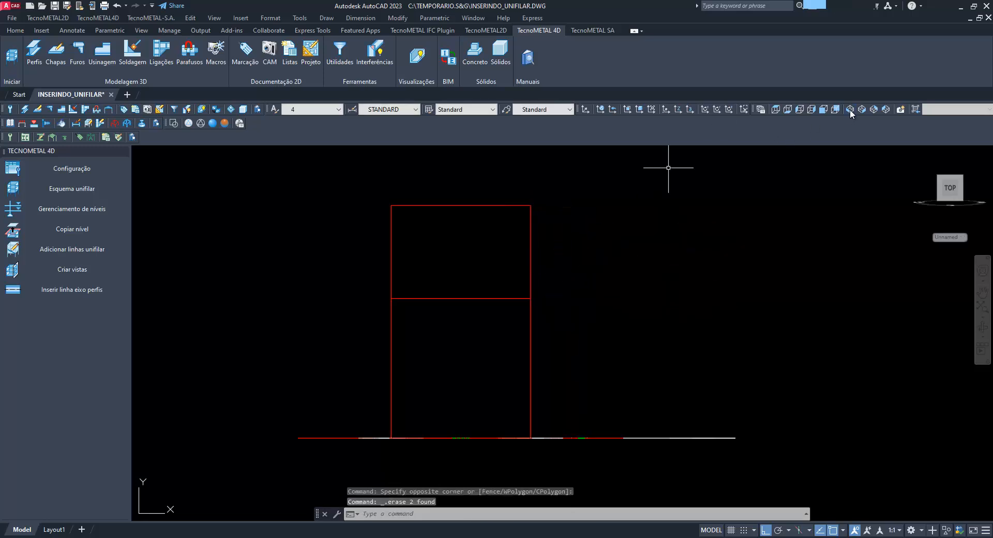
{"action": "left_click", "coordinate": [849, 110]}
{"action": "left_click", "coordinate": [606, 393]}
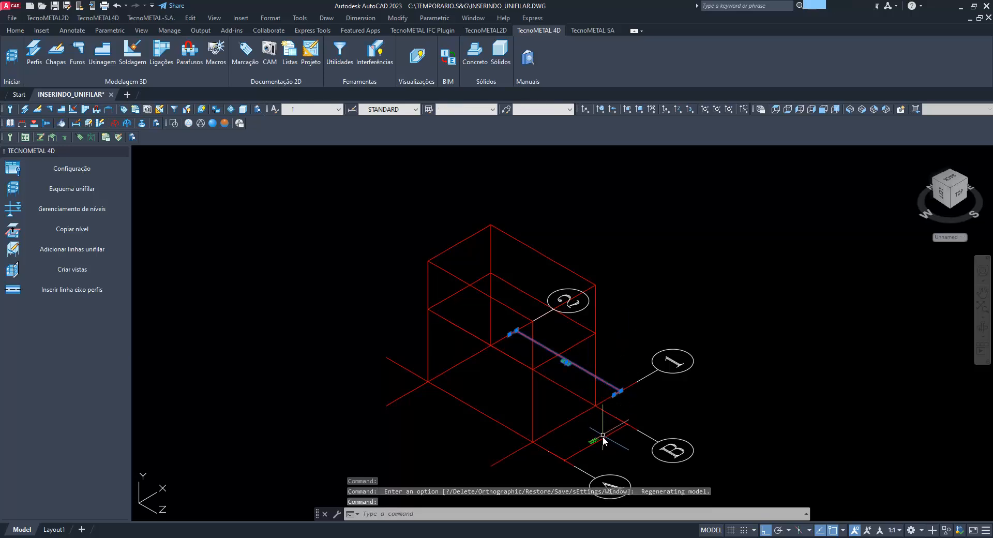
{"action": "key", "text": "Delete"}
Reset the user coordinate system to World
{"action": "middle_click_drag", "start_coordinate": [670, 421], "coordinate": [575, 343]}
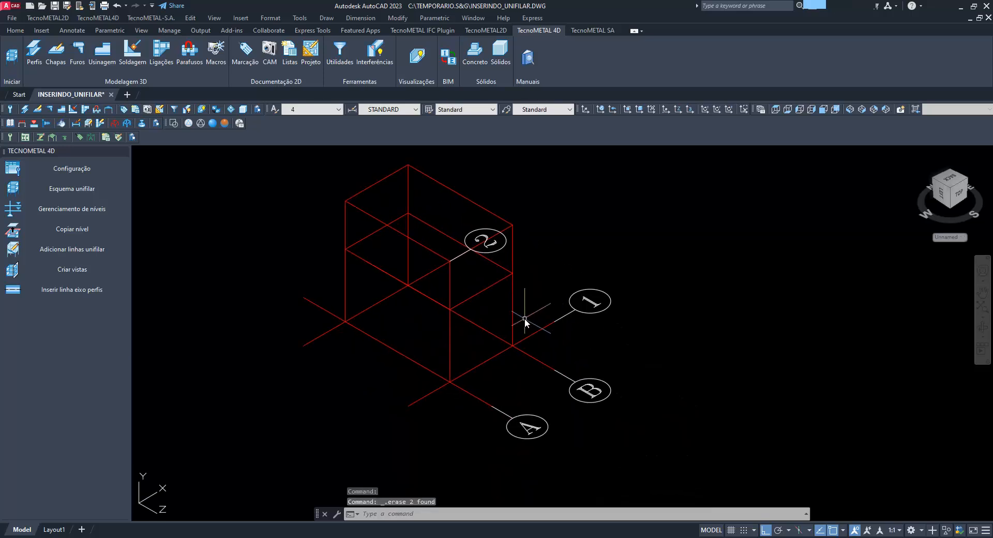
{"action": "type", "text": "ucs"}
{"action": "key", "text": "Return"}
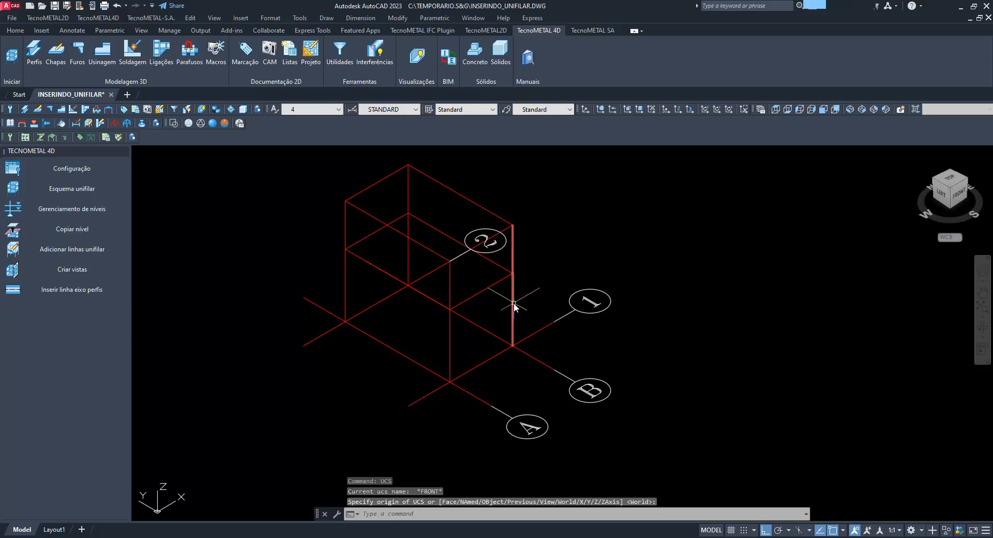
{"action": "key", "text": "Return"}
Modify the unifilar wireframe by appending three 5000 levels after 3000,2000 in height parameters 3 and 4, and save it
{"action": "left_click", "coordinate": [514, 305]}
{"action": "right_click", "coordinate": [513, 302]}
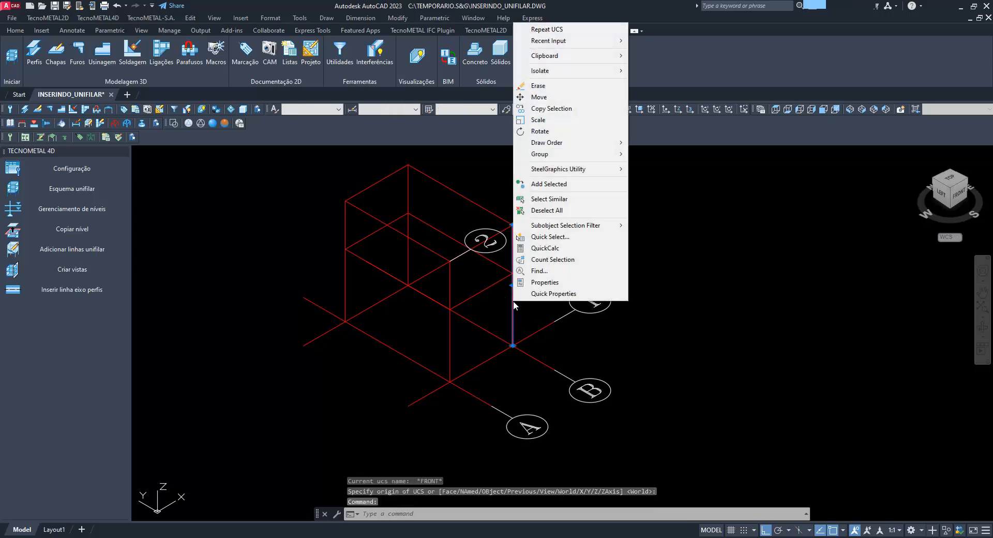
{"action": "mouse_move", "coordinate": [592, 169]}
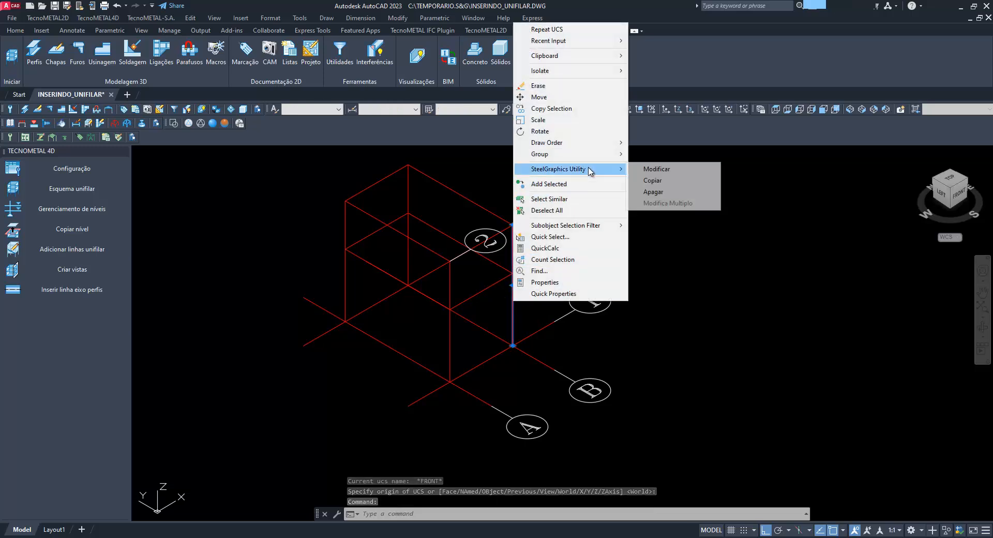
{"action": "left_click", "coordinate": [665, 166]}
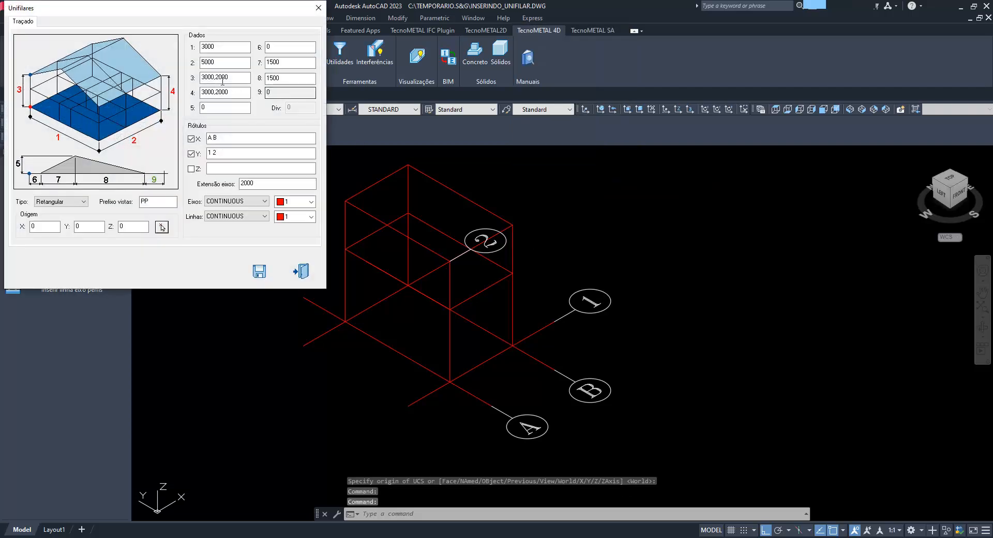
{"action": "left_click", "coordinate": [240, 77]}
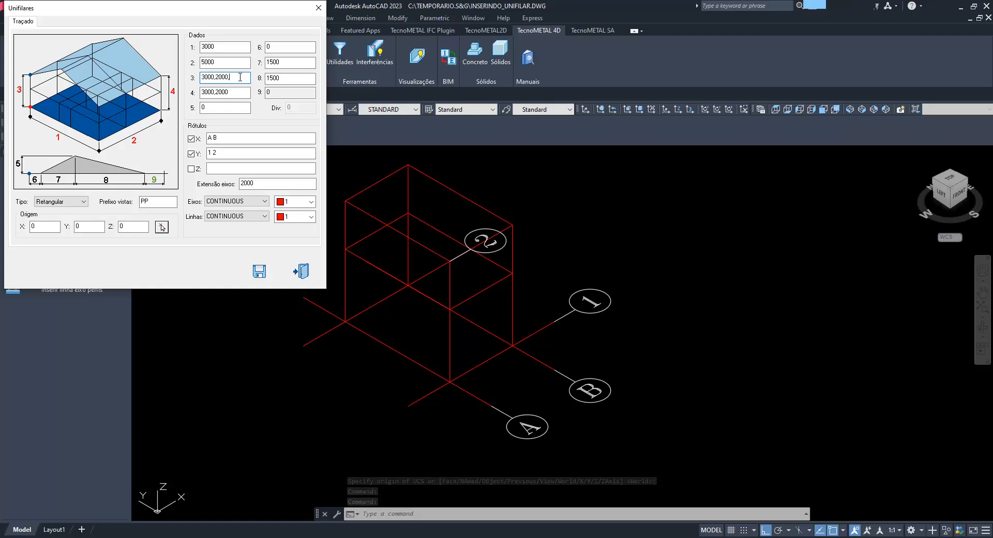
{"action": "type", "text": ",3*5000"}
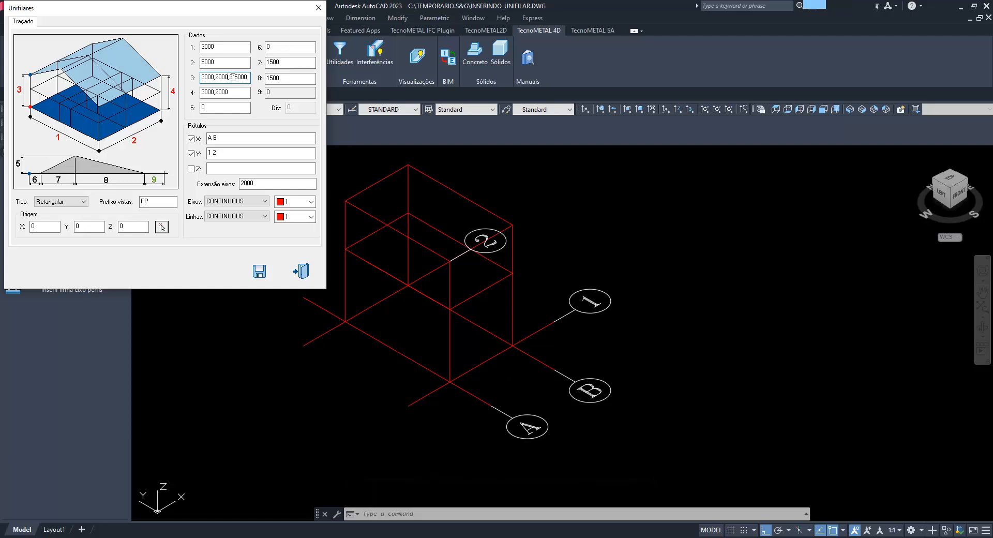
{"action": "left_click", "coordinate": [247, 93]}
{"action": "type", "text": ",3*5000"}
{"action": "left_click", "coordinate": [259, 271]}
Check the Filo attribute of the axis A bubble in the Edit Attributes dialog and close it without changes
{"action": "scroll", "coordinate": [563, 324], "scroll_direction": "down", "scroll_amount": 6}
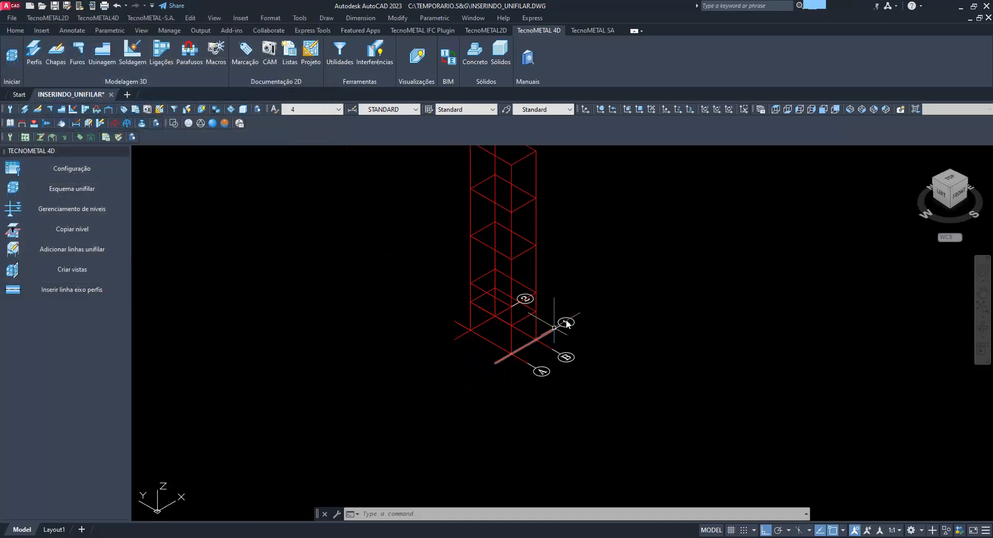
{"action": "middle_click_drag", "start_coordinate": [578, 290], "coordinate": [514, 324], "text": "shift"}
{"action": "scroll", "coordinate": [542, 355], "scroll_direction": "up", "scroll_amount": 3}
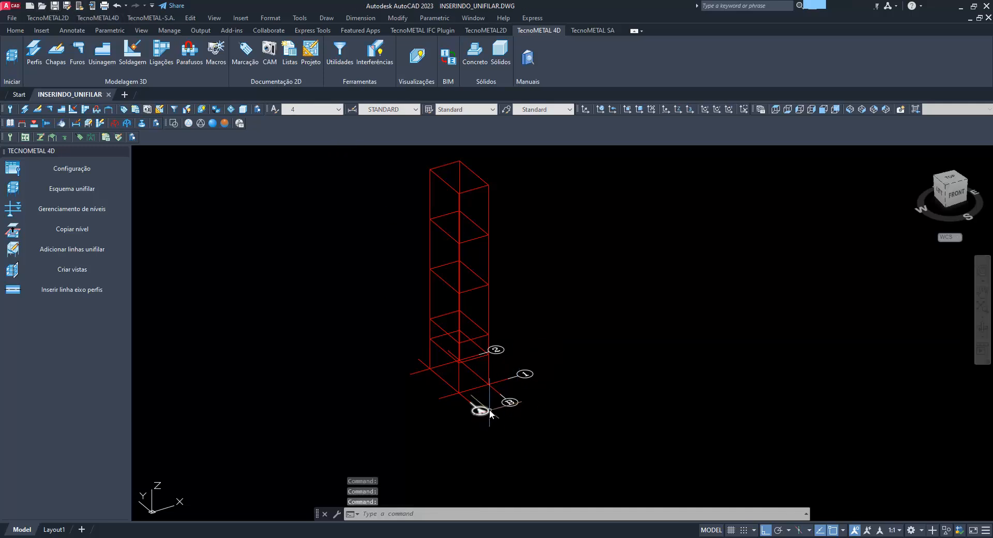
{"action": "scroll", "coordinate": [490, 408], "scroll_direction": "up", "scroll_amount": 4}
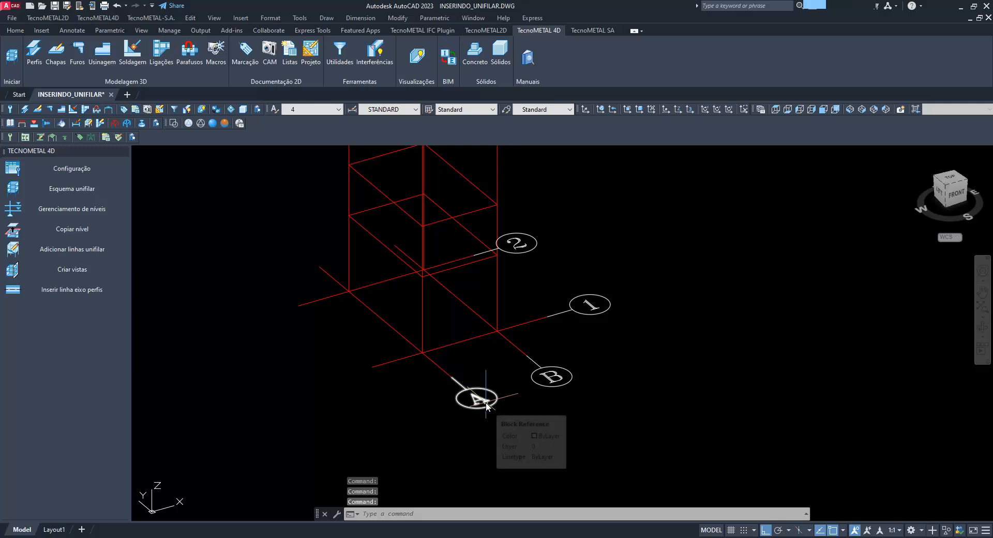
{"action": "key", "text": "Escape"}
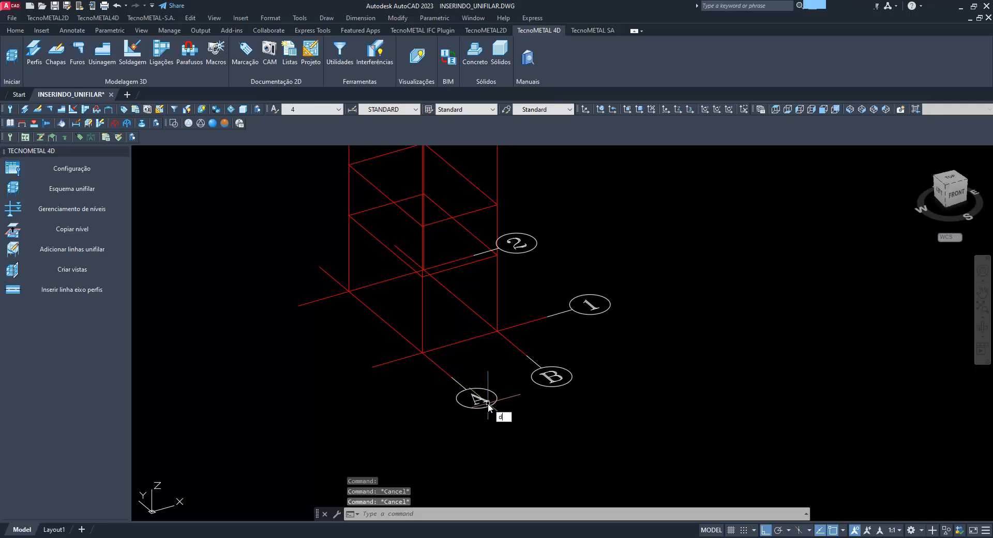
{"action": "type", "text": "ddatte"}
{"action": "key", "text": "Return"}
{"action": "left_click", "coordinate": [481, 400]}
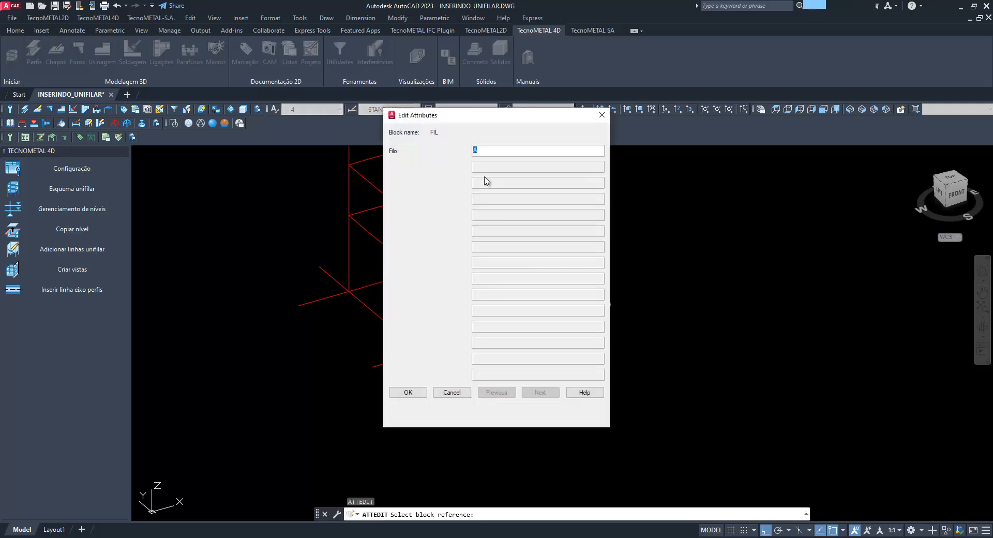
{"action": "key", "text": "Escape"}
List the block data of the axis A bubble and review its block name and attribute properties
{"action": "type", "text": "li"}
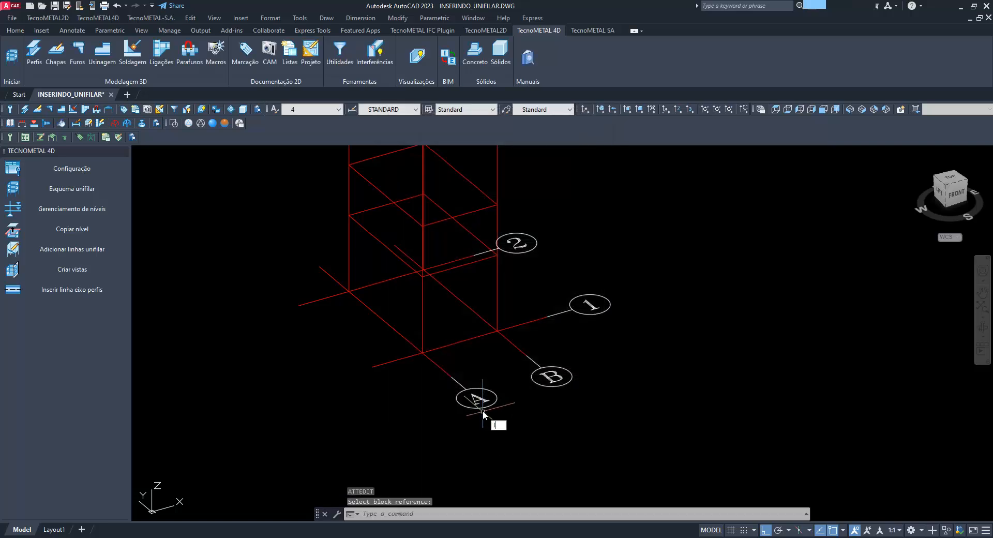
{"action": "key", "text": "Return"}
{"action": "left_click", "coordinate": [477, 400]}
{"action": "key", "text": "Return"}
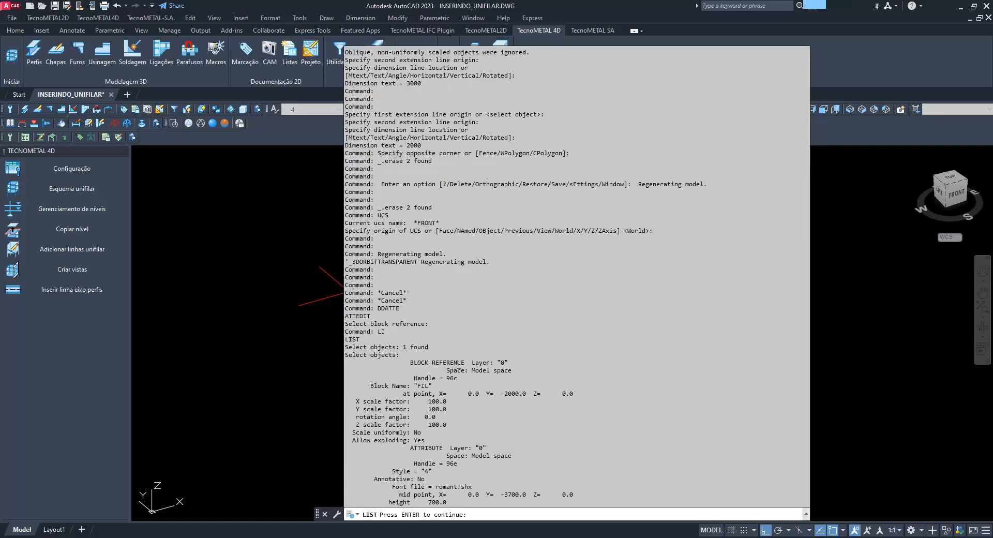
{"action": "left_click_drag", "start_coordinate": [452, 400], "coordinate": [416, 401]}
{"action": "key", "text": "Return"}
{"action": "left_click", "coordinate": [446, 428]}
{"action": "scroll", "coordinate": [503, 436], "scroll_direction": "up", "scroll_amount": 1}
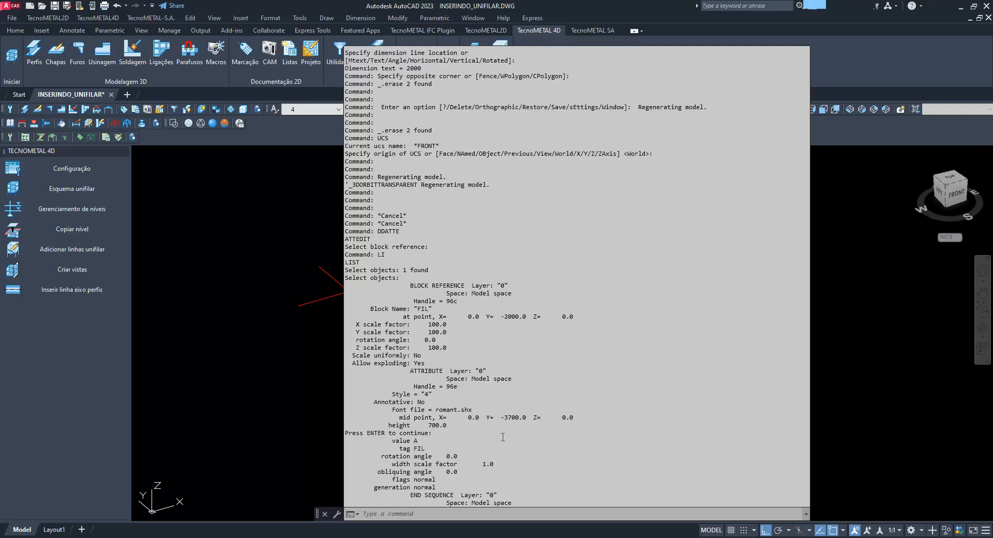
Review the insertion point and scale factors in the axis A bubble's block listing, and close it
{"action": "scroll", "coordinate": [505, 414], "scroll_direction": "down", "scroll_amount": 1}
{"action": "left_click_drag", "start_coordinate": [424, 313], "coordinate": [374, 313]}
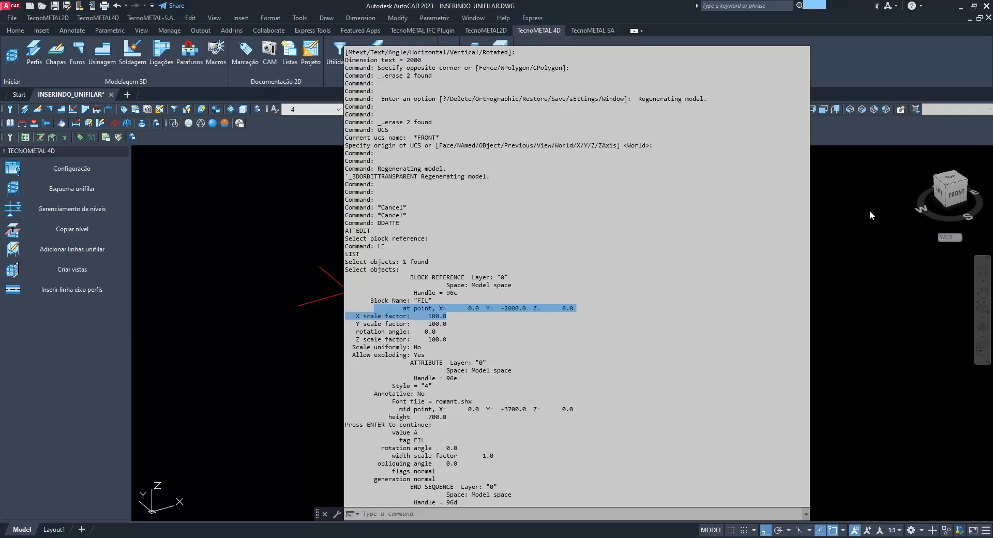
{"action": "key", "text": "Escape"}
{"action": "key", "text": "Escape"}
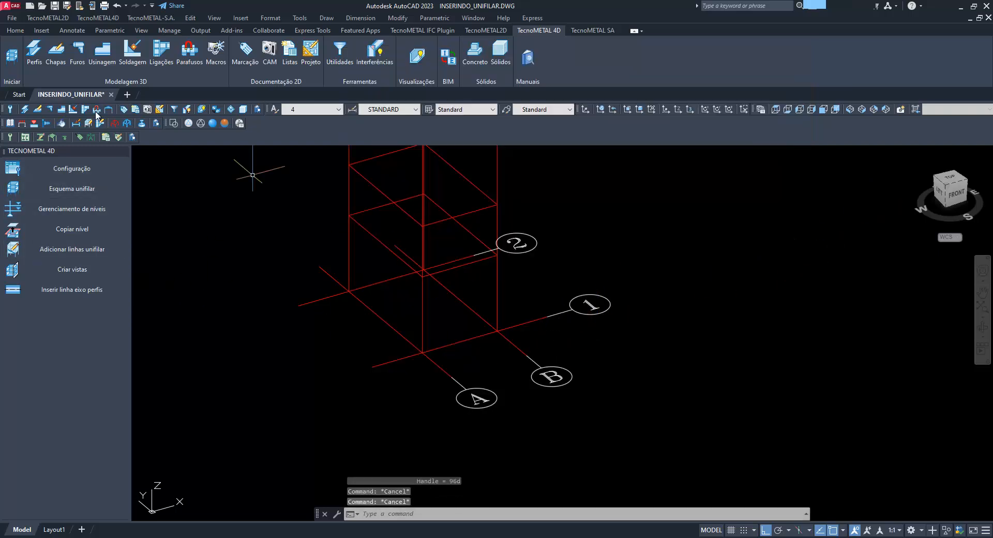
Set Escala 3D to 50 in the TecnoMETAL configuration, and reopen the settings to check the value
{"action": "left_click", "coordinate": [57, 169]}
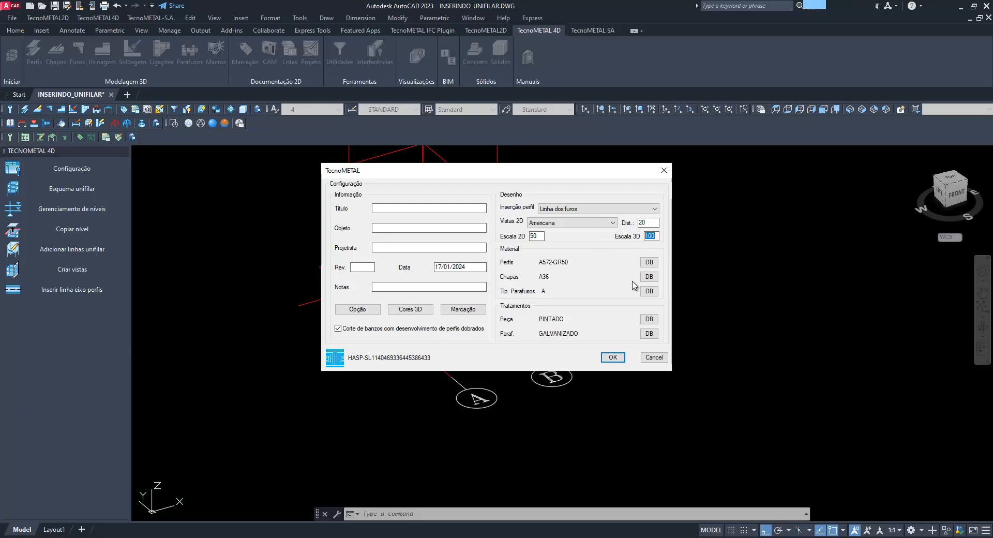
{"action": "left_click", "coordinate": [613, 356]}
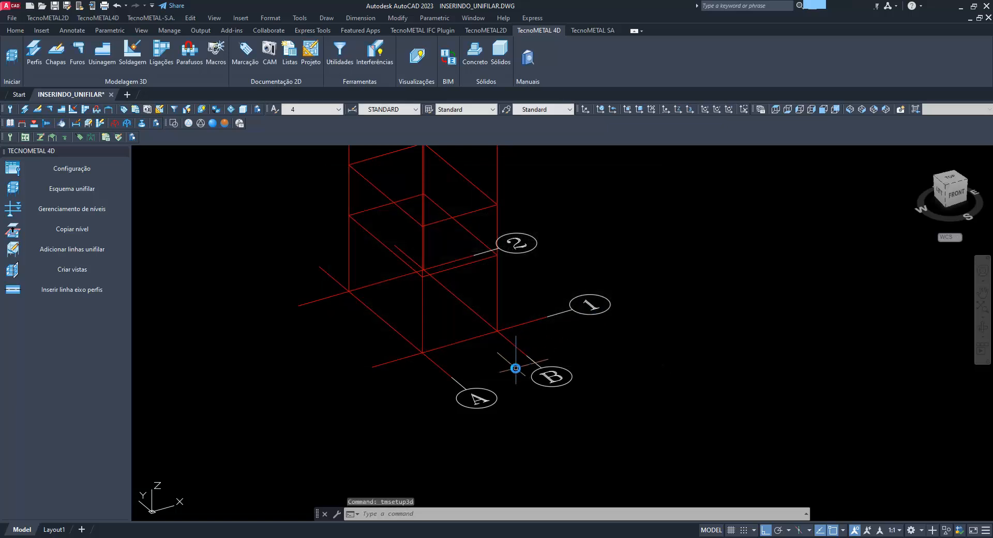
{"action": "scroll", "coordinate": [533, 362], "scroll_direction": "up", "scroll_amount": 5}
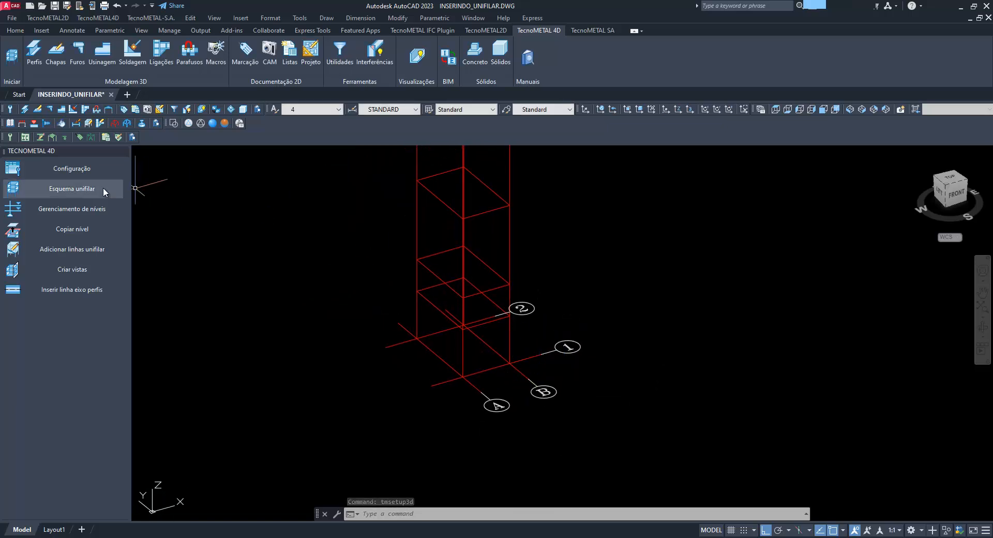
{"action": "left_click", "coordinate": [116, 168]}
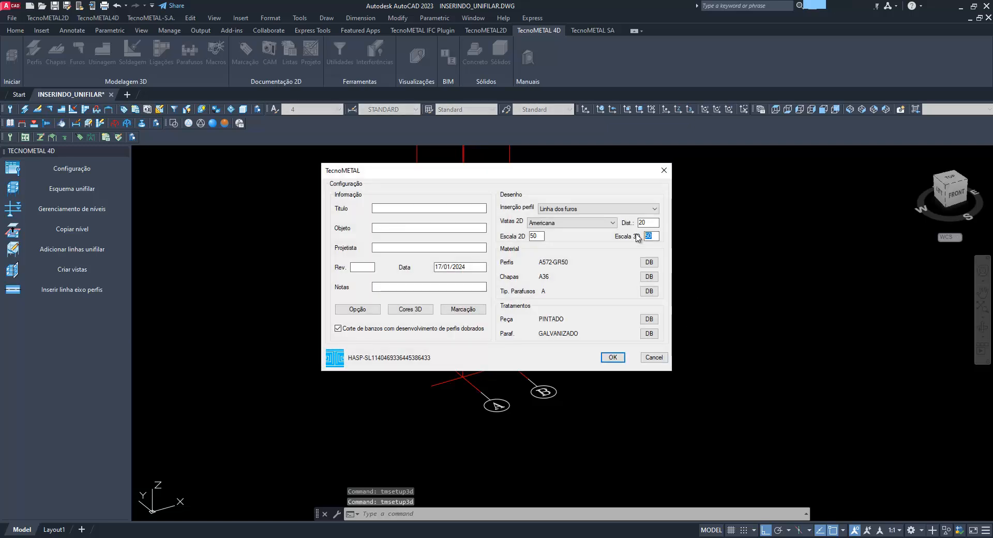
{"action": "left_click", "coordinate": [664, 170]}
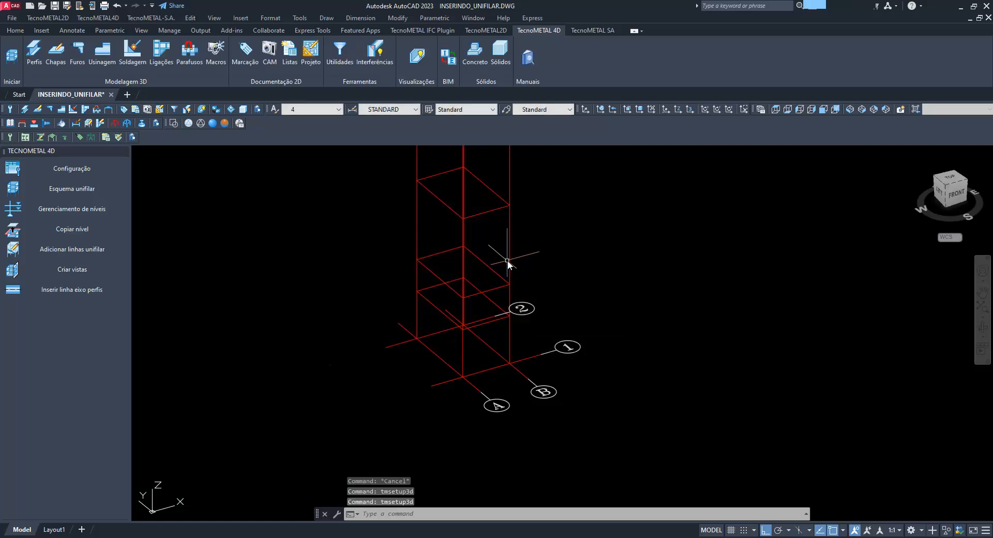
Open the unifilar wireframe for modification and save it unchanged to regenerate the axis bubbles at the new scale
{"action": "left_click", "coordinate": [508, 260]}
{"action": "right_click", "coordinate": [508, 259]}
{"action": "mouse_move", "coordinate": [569, 408]}
{"action": "left_click", "coordinate": [650, 406]}
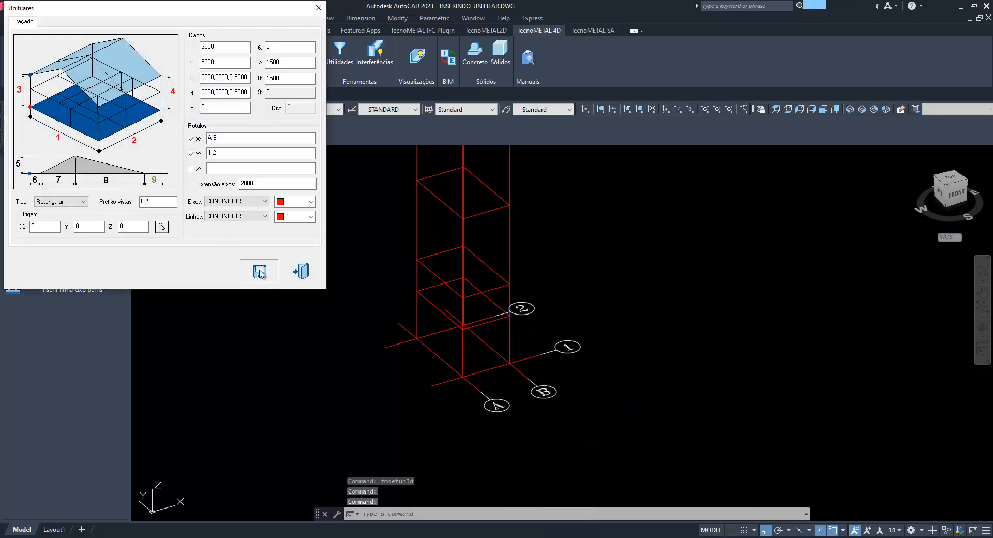
{"action": "left_click", "coordinate": [259, 272]}
{"action": "scroll", "coordinate": [504, 365], "scroll_direction": "up", "scroll_amount": 4}
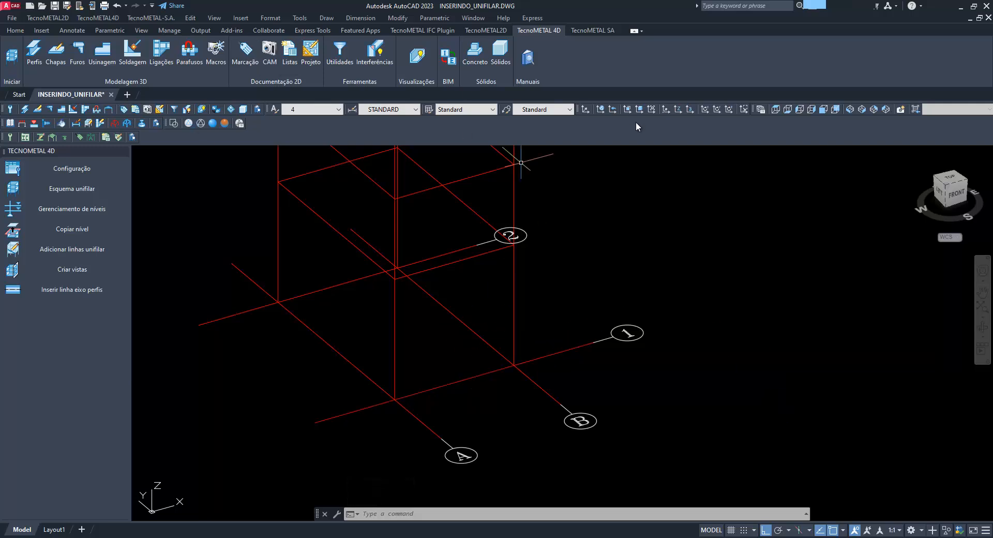
In the top view, add a linear dimension to the axis A extension below axis 1, and check the 3D scale in the configuration
{"action": "left_click", "coordinate": [773, 109]}
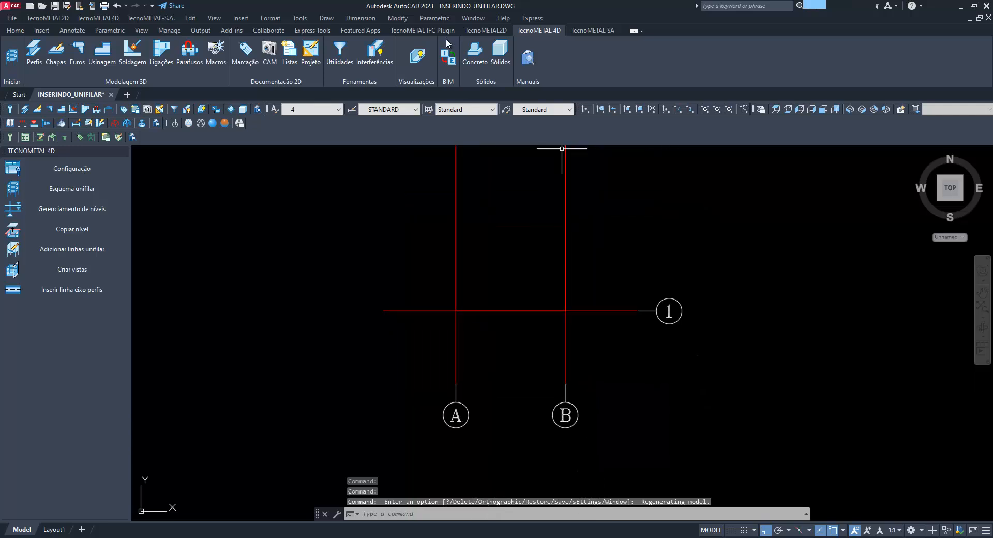
{"action": "left_click", "coordinate": [360, 18]}
{"action": "left_click", "coordinate": [362, 45]}
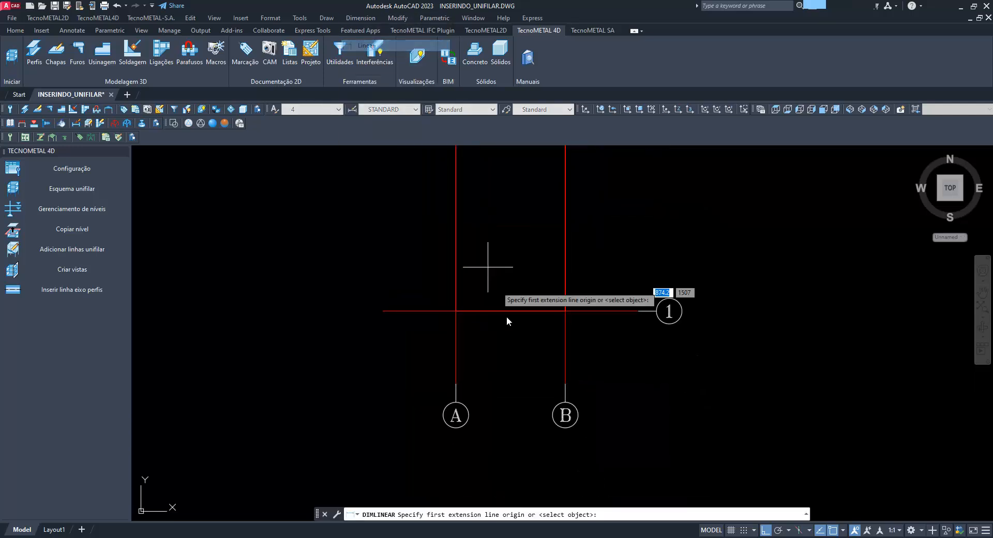
{"action": "left_click", "coordinate": [457, 382]}
{"action": "left_click", "coordinate": [430, 311]}
{"action": "scroll", "coordinate": [404, 351], "scroll_direction": "up", "scroll_amount": 4}
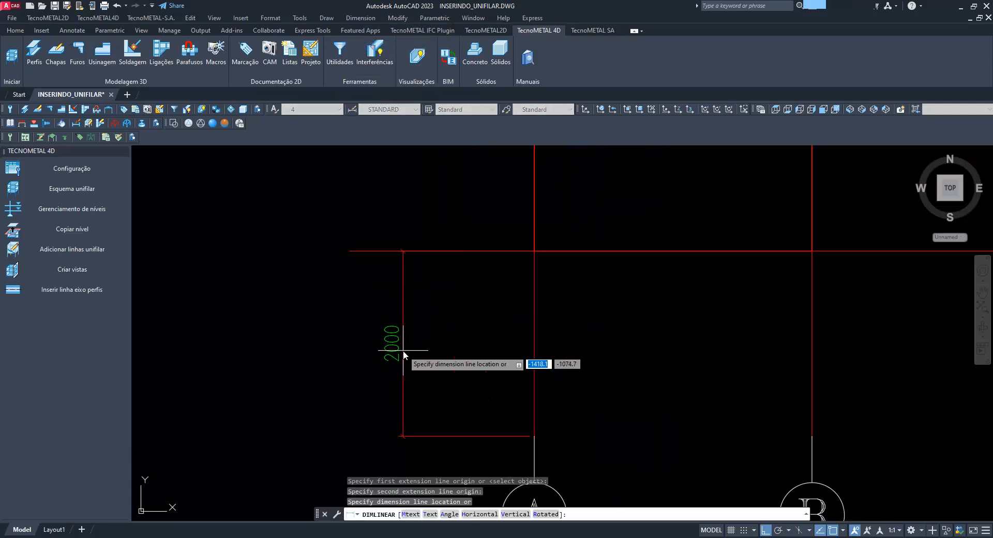
{"action": "scroll", "coordinate": [404, 354], "scroll_direction": "down", "scroll_amount": 3}
{"action": "left_click", "coordinate": [395, 342]}
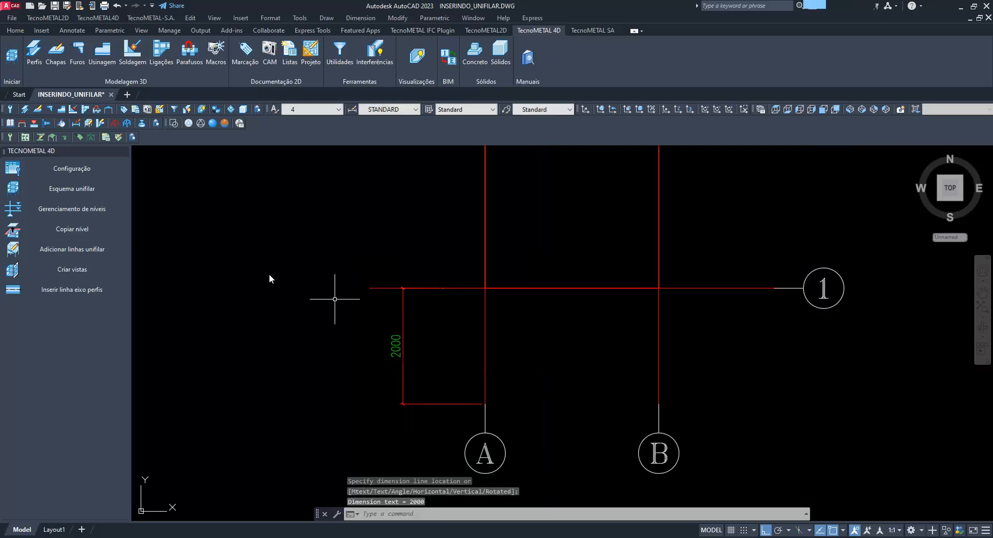
{"action": "left_click", "coordinate": [72, 168]}
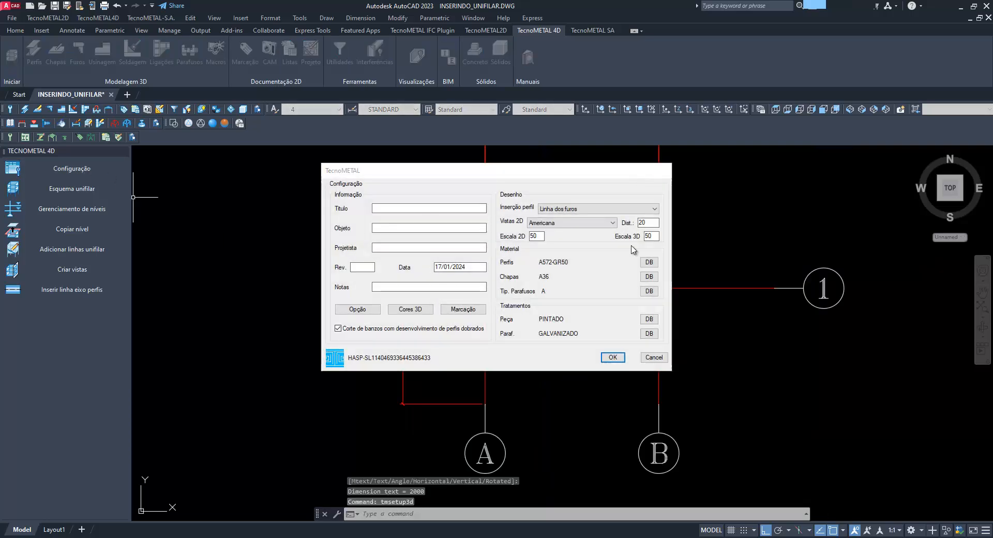
{"action": "left_click", "coordinate": [663, 170]}
Modify the unifilar wireframe by setting height parameters 3 and 4 to 3000,2000, and save it
{"action": "left_click", "coordinate": [608, 290]}
{"action": "left_click", "coordinate": [611, 290]}
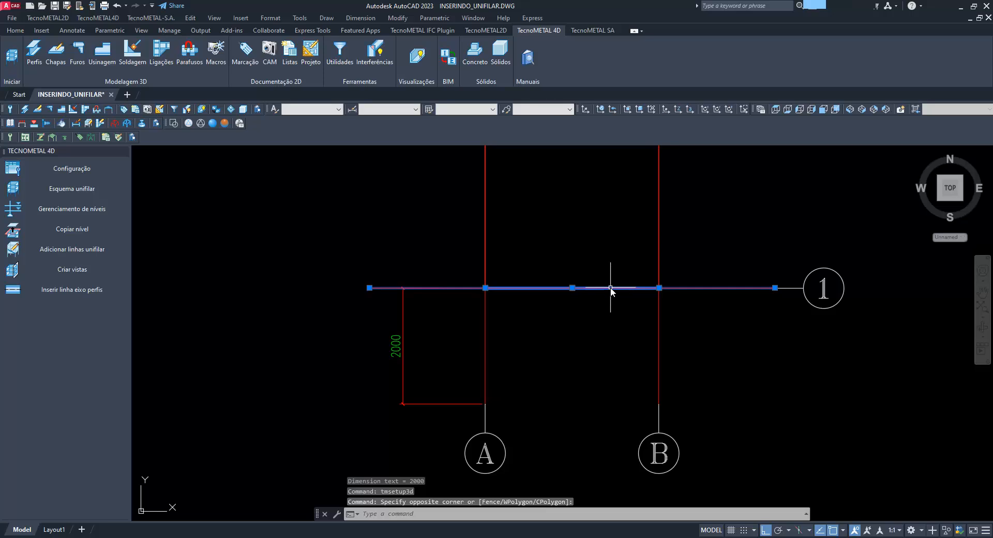
{"action": "right_click", "coordinate": [610, 290]}
{"action": "mouse_move", "coordinate": [695, 175]}
{"action": "left_click", "coordinate": [748, 172]}
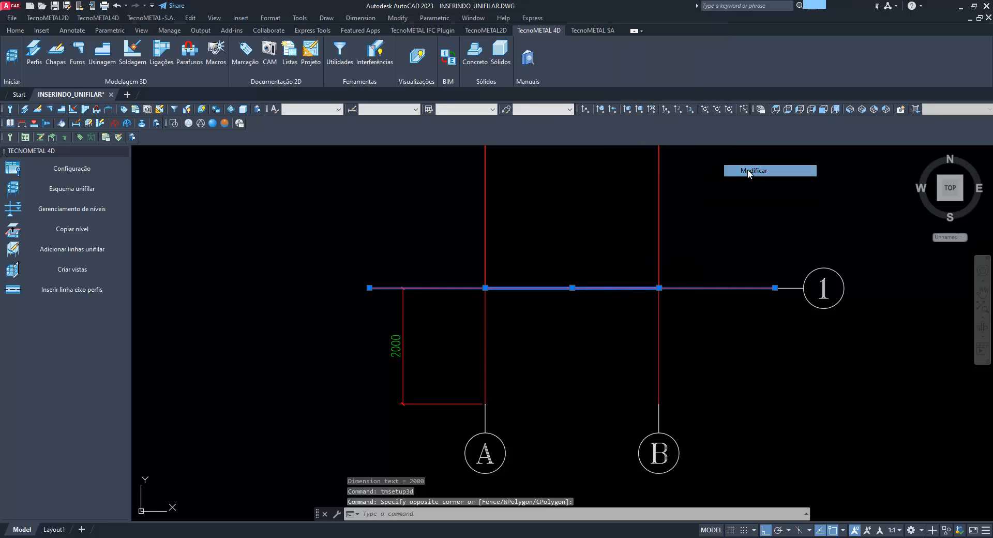
{"action": "double_click", "coordinate": [248, 184]}
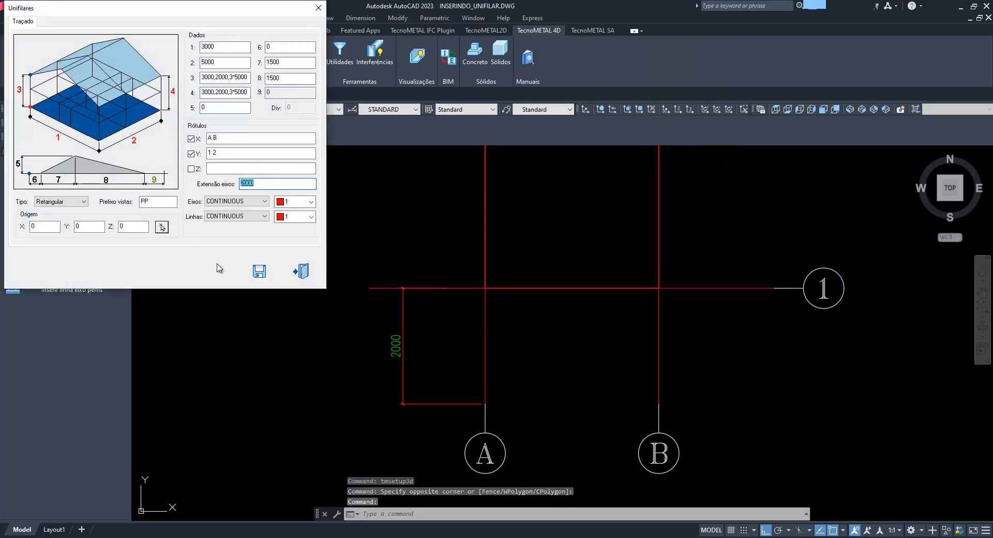
{"action": "left_click_drag", "start_coordinate": [229, 77], "coordinate": [261, 96]}
{"action": "key", "text": "BackSpace"}
{"action": "left_click", "coordinate": [259, 270]}
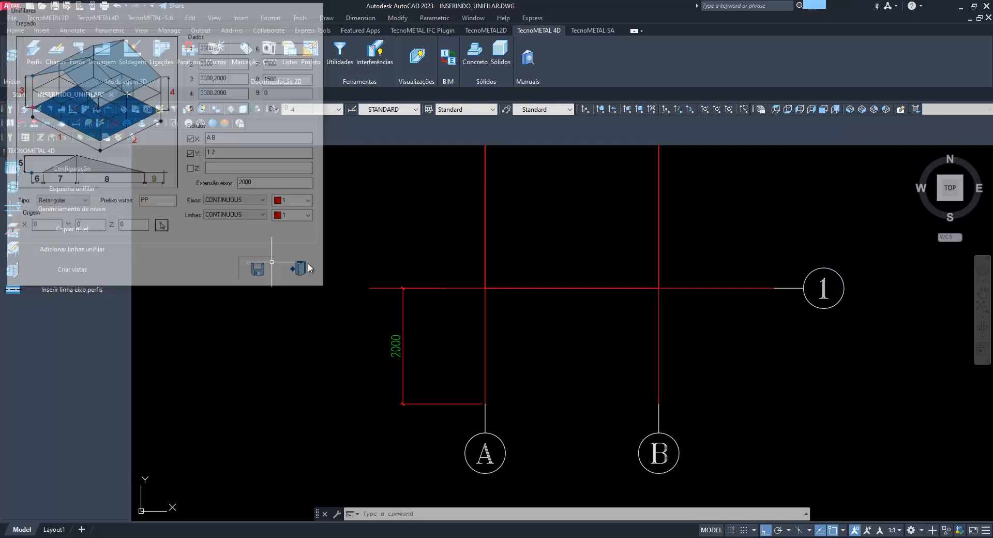
Erase the linear dimension beside axis A and show the wireframe in an isometric view
{"action": "left_click", "coordinate": [412, 356]}
{"action": "left_click", "coordinate": [388, 343]}
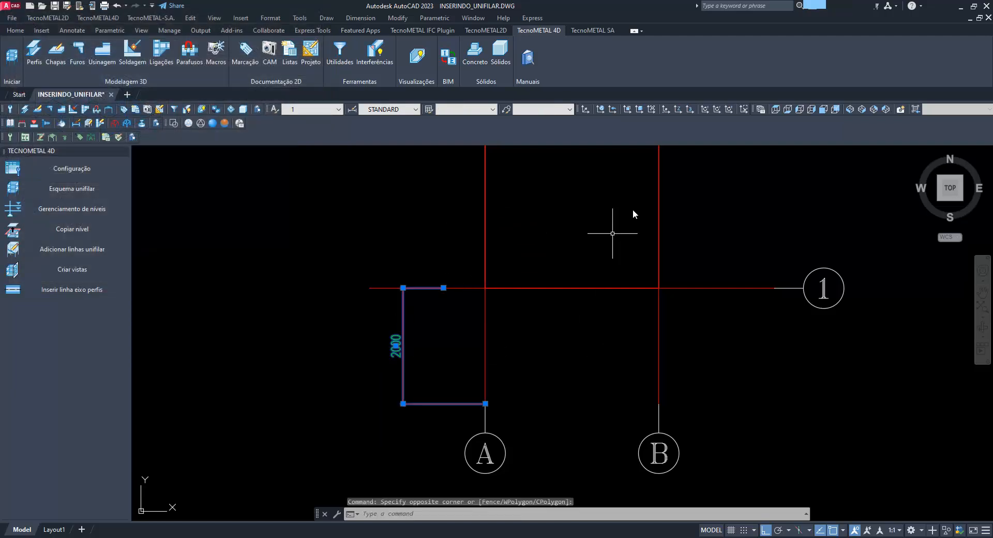
{"action": "key", "text": "Delete"}
{"action": "left_click", "coordinate": [848, 109]}
{"action": "middle_click_drag", "start_coordinate": [663, 371], "coordinate": [592, 298], "text": "shift"}
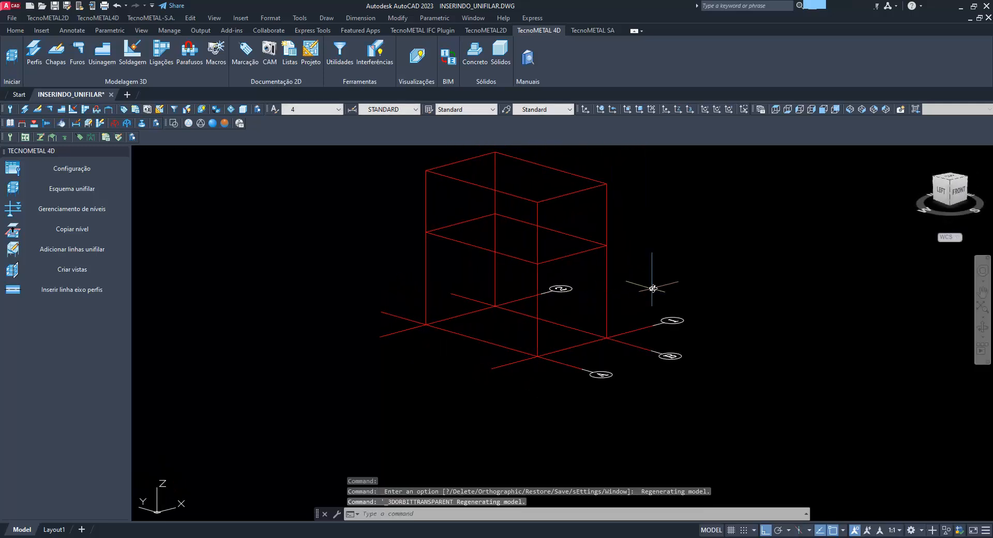
{"action": "middle_click_drag", "start_coordinate": [688, 278], "coordinate": [643, 312]}
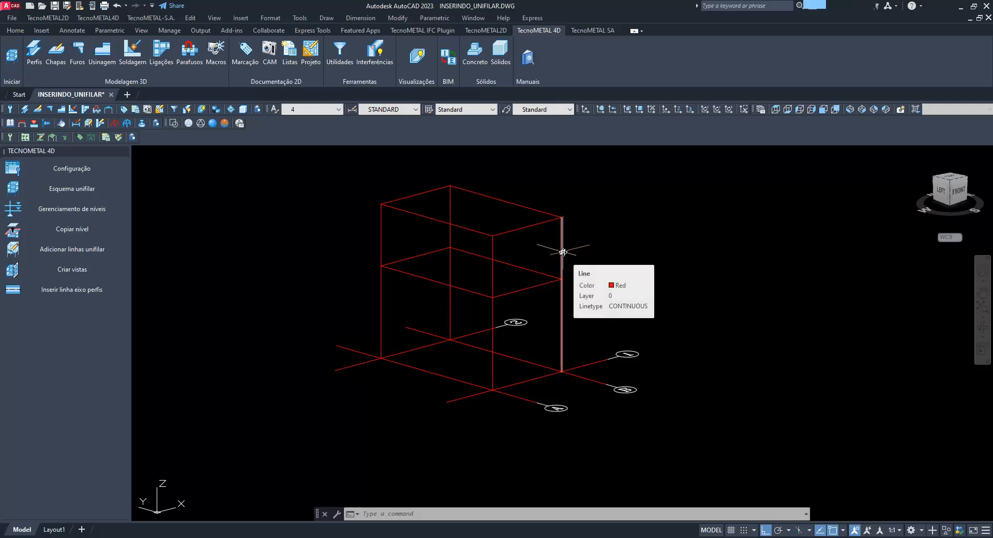
Configure the insertion of profile HP250X80.0 with vertex 2 and the insertion method Seleção linha
{"action": "left_click", "coordinate": [37, 52]}
{"action": "left_click", "coordinate": [51, 168]}
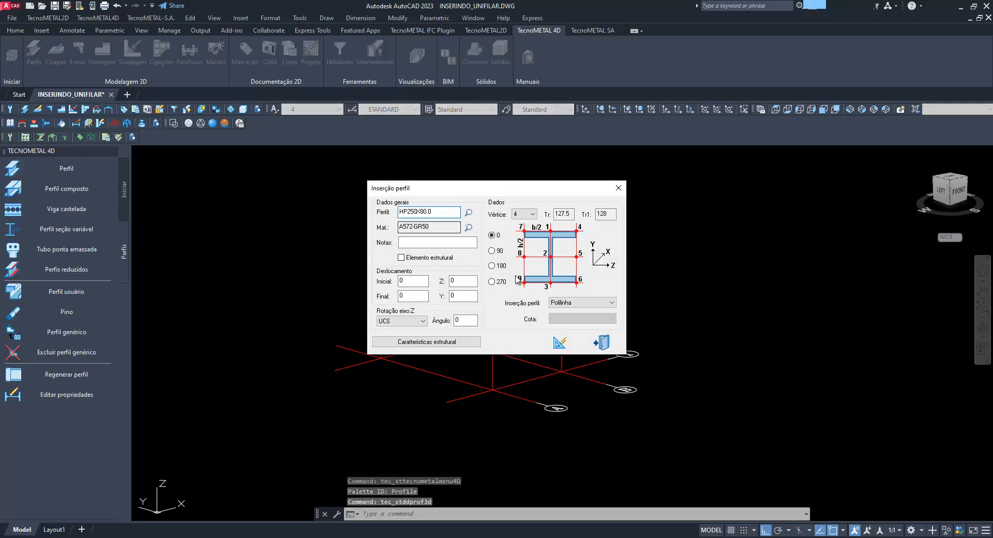
{"action": "left_click", "coordinate": [524, 214]}
{"action": "left_click", "coordinate": [522, 230]}
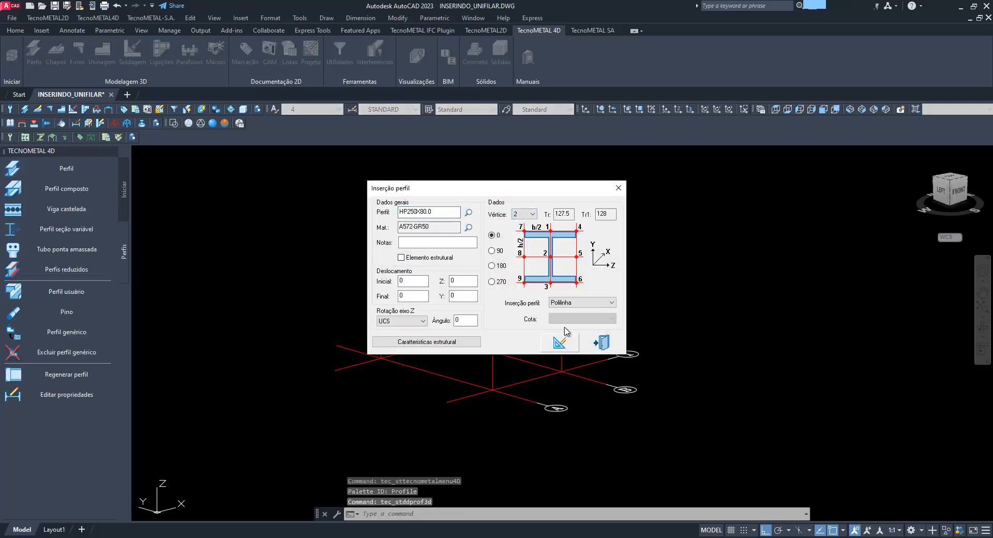
{"action": "left_click", "coordinate": [574, 302]}
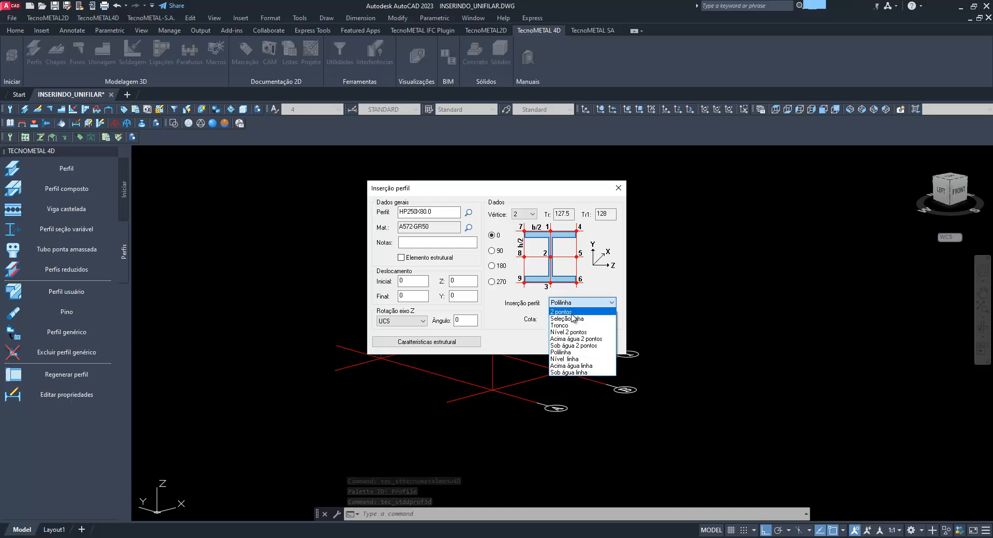
{"action": "left_click", "coordinate": [572, 318]}
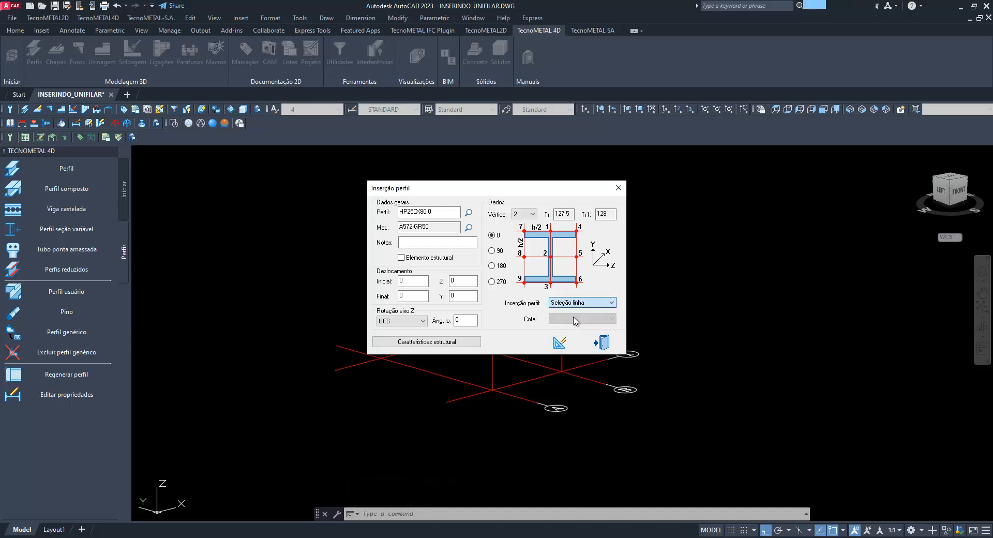
Insert the profile as columns on the two vertical wireframe lines along axis 1, at axes A and B
{"action": "left_click", "coordinate": [563, 344]}
{"action": "left_click", "coordinate": [537, 304]}
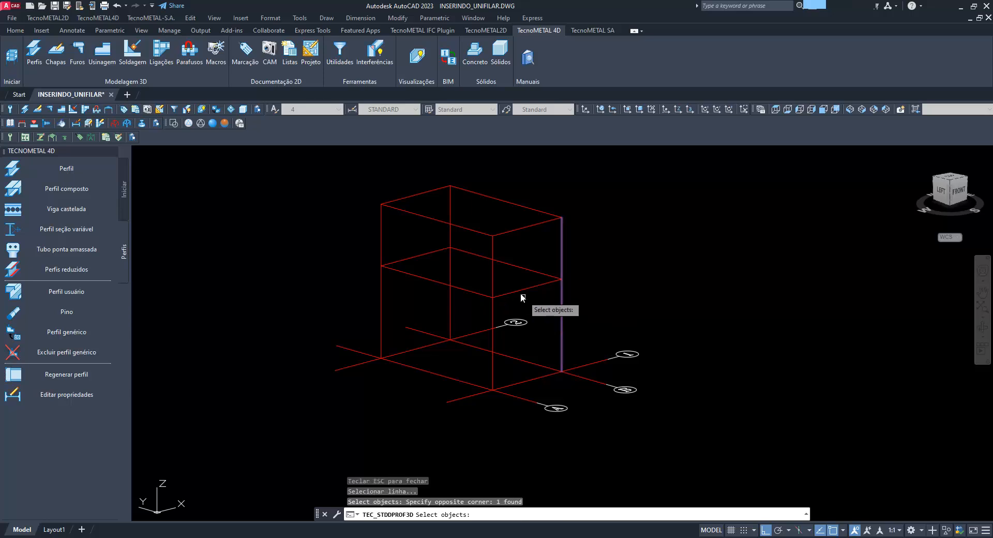
{"action": "left_click", "coordinate": [504, 282]}
{"action": "left_click", "coordinate": [486, 274]}
{"action": "right_click", "coordinate": [627, 292]}
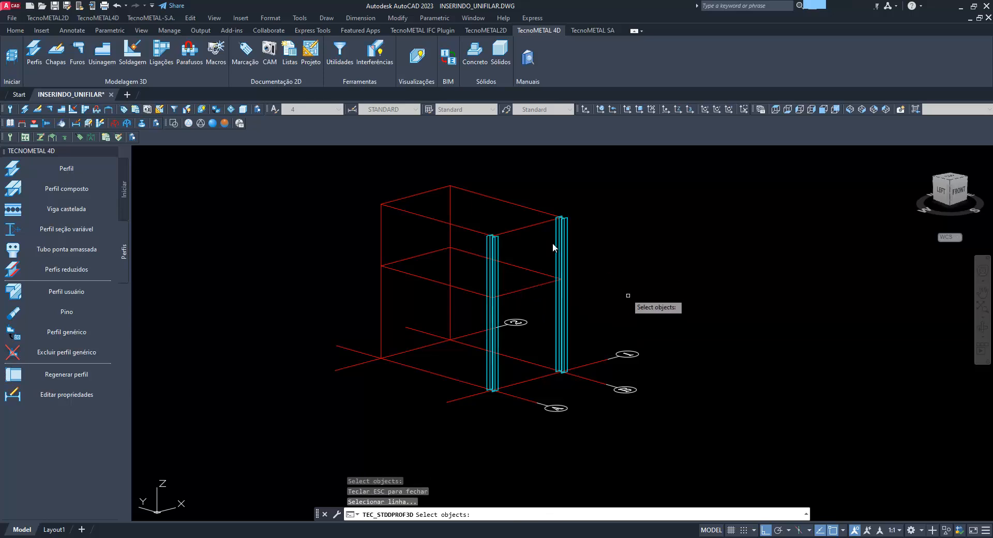
{"action": "key", "text": "Escape"}
Modify the unifilar wireframe by setting height parameters 3 and 4 to 3000,2000,5000, and save it
{"action": "left_click", "coordinate": [532, 225]}
{"action": "right_click", "coordinate": [531, 226]}
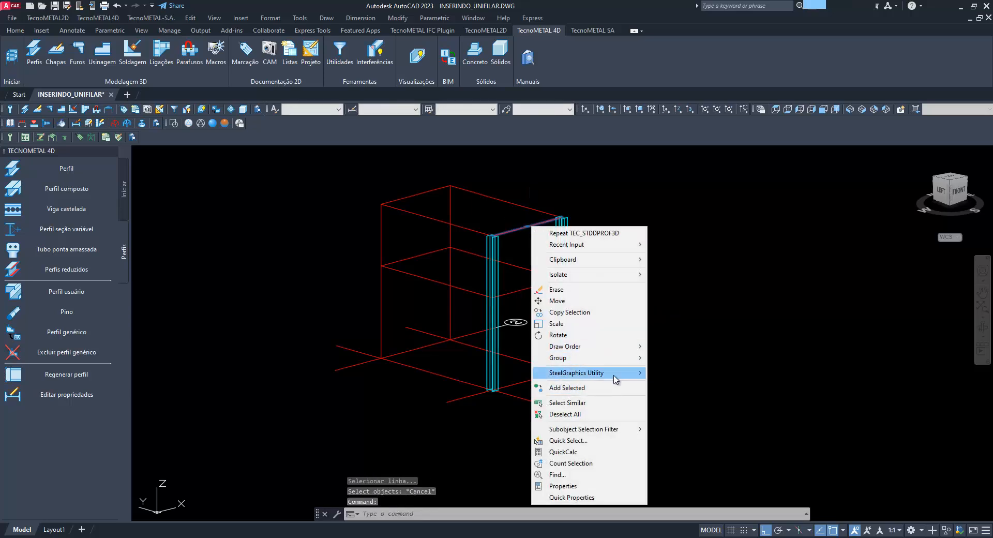
{"action": "mouse_move", "coordinate": [615, 374]}
{"action": "left_click", "coordinate": [674, 373]}
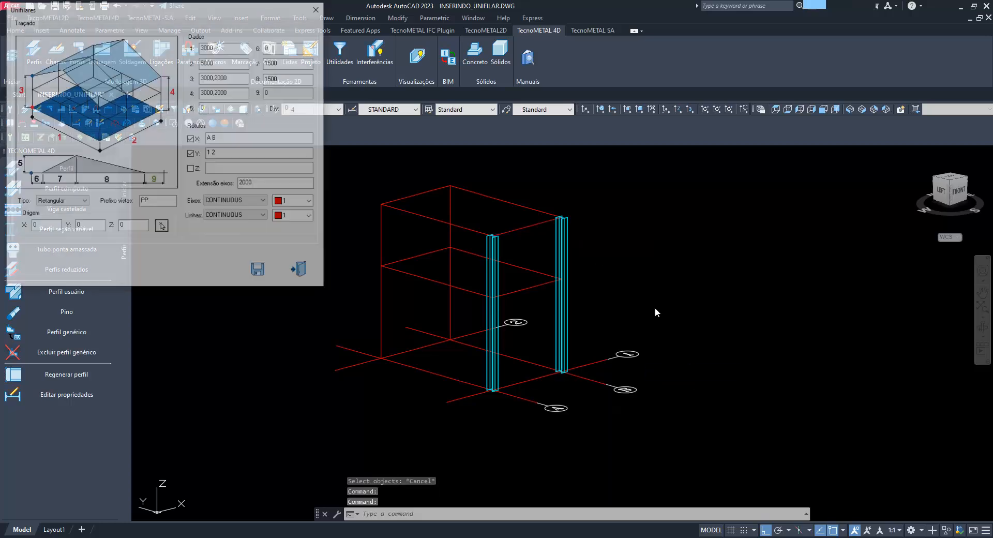
{"action": "left_click", "coordinate": [243, 79]}
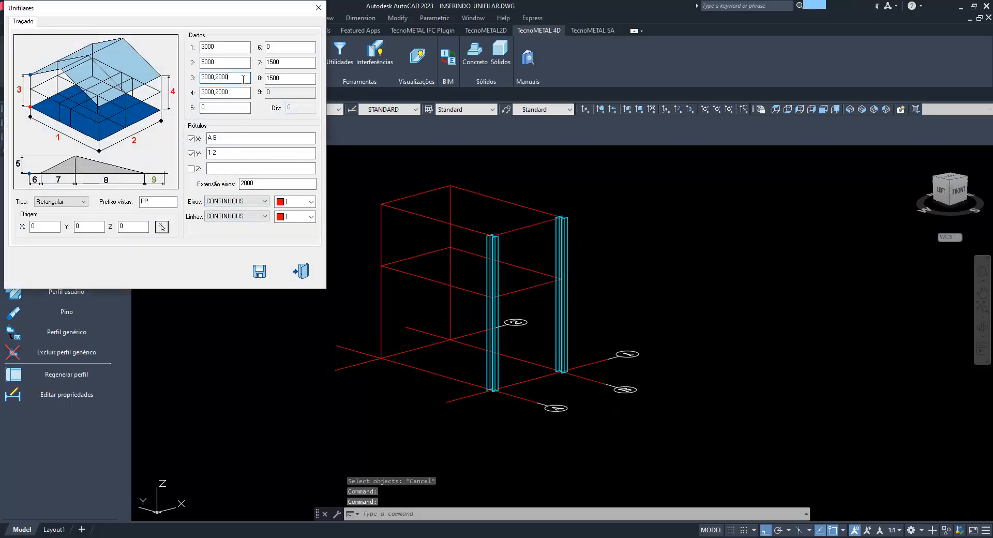
{"action": "type", "text": ",5000"}
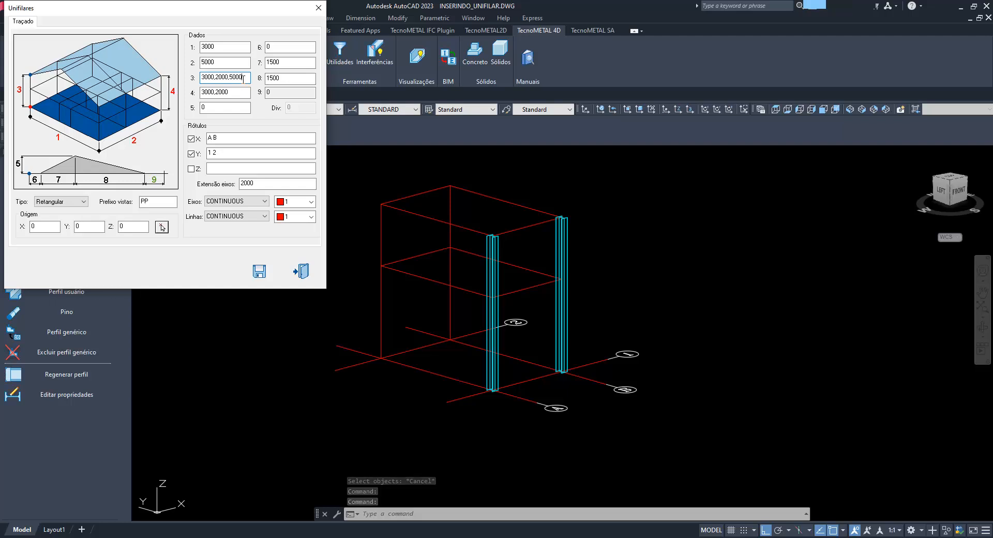
{"action": "left_click", "coordinate": [236, 92]}
{"action": "type", "text": ",50"}
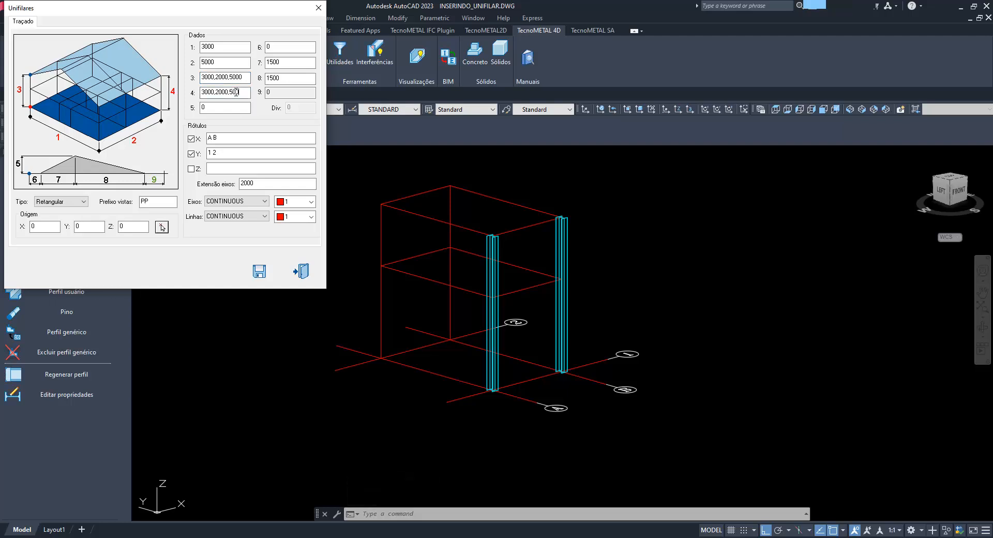
{"action": "type", "text": "00"}
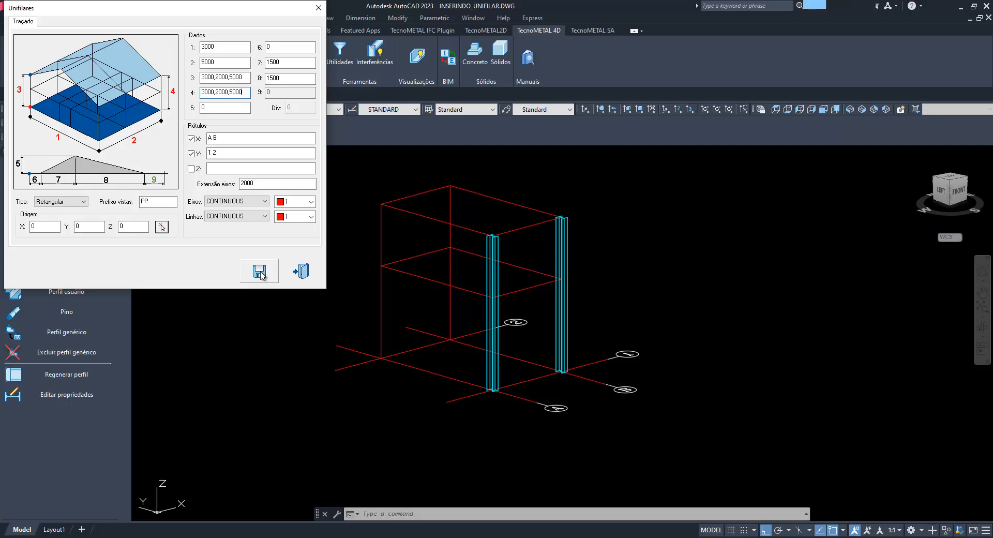
{"action": "left_click", "coordinate": [259, 271]}
{"action": "scroll", "coordinate": [708, 274], "scroll_direction": "down", "scroll_amount": 3}
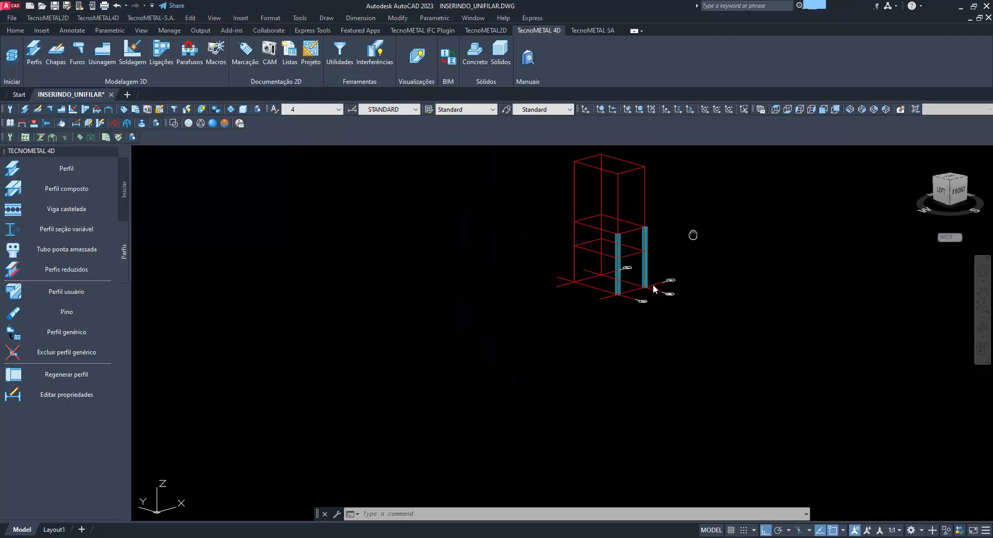
{"action": "scroll", "coordinate": [673, 259], "scroll_direction": "up", "scroll_amount": 1}
{"action": "scroll", "coordinate": [636, 284], "scroll_direction": "up", "scroll_amount": 1}
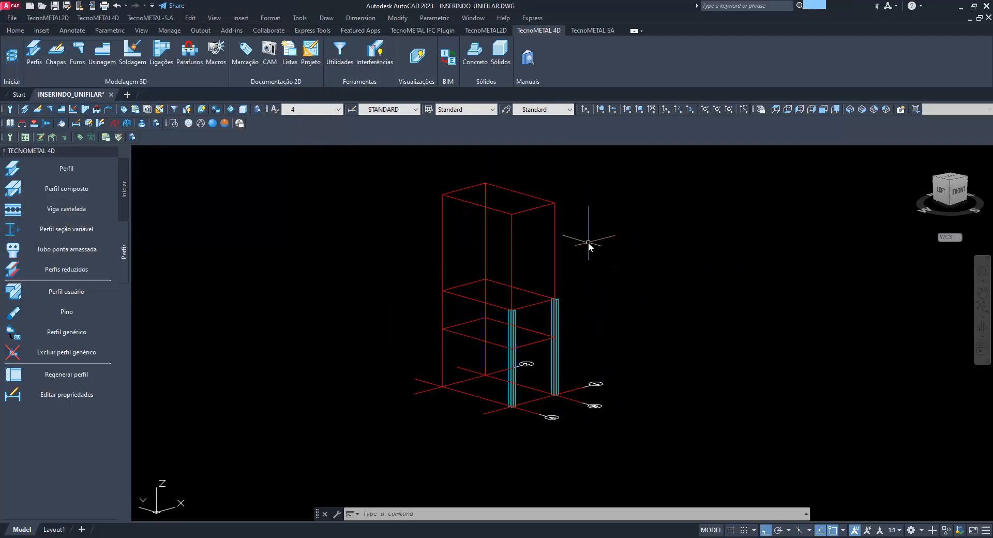
Modify the unifilar wireframe by setting height parameters 3 and 4 to 3000,2000, and save it
{"action": "middle_click_drag", "start_coordinate": [573, 287], "coordinate": [534, 289]}
{"action": "left_click", "coordinate": [516, 271]}
{"action": "right_click", "coordinate": [516, 271]}
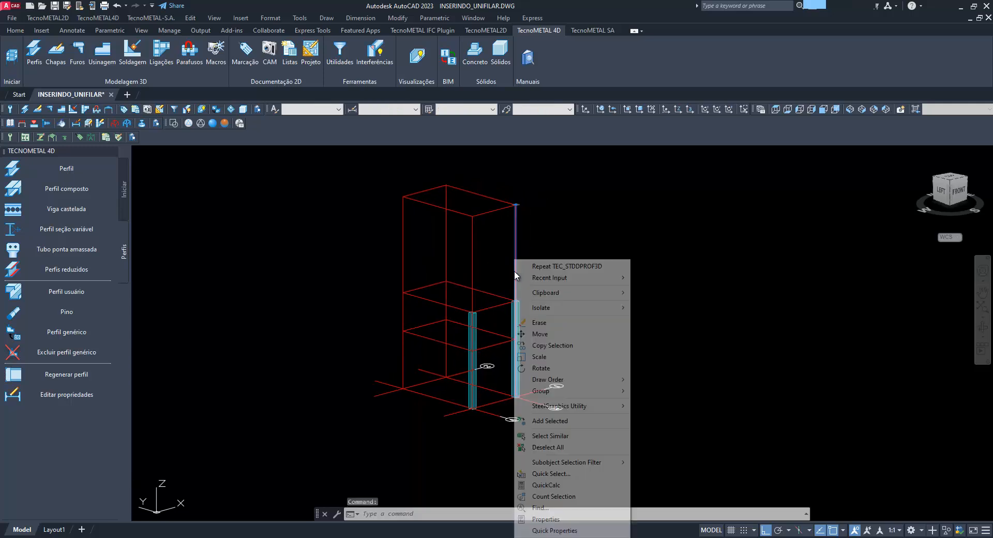
{"action": "mouse_move", "coordinate": [595, 406]}
{"action": "left_click", "coordinate": [666, 406]}
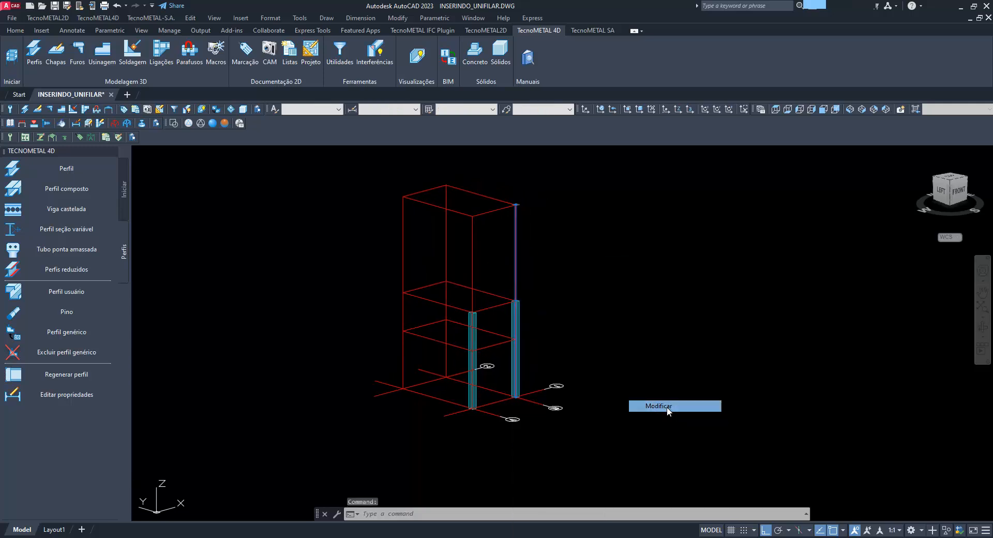
{"action": "double_click", "coordinate": [252, 79]}
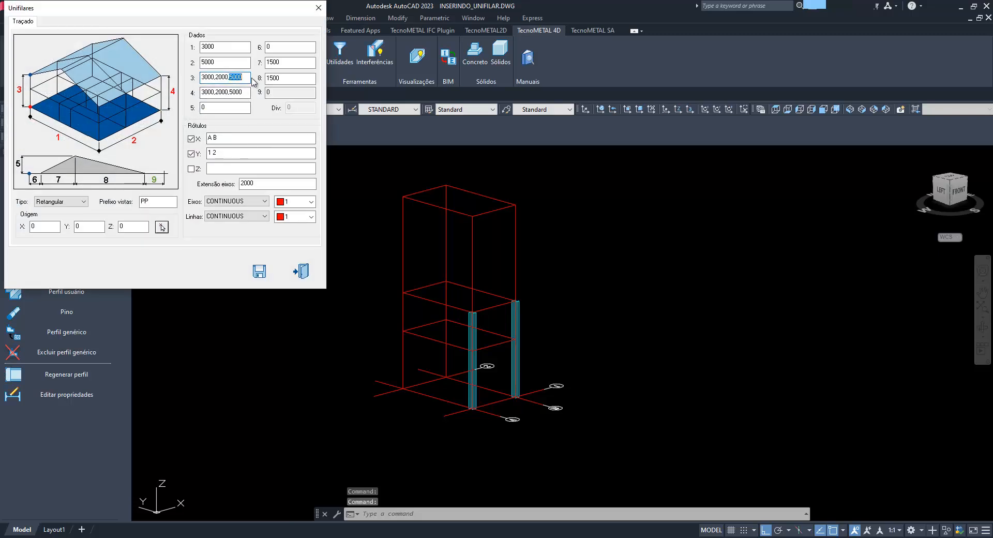
{"action": "left_click_drag", "start_coordinate": [229, 94], "coordinate": [252, 98]}
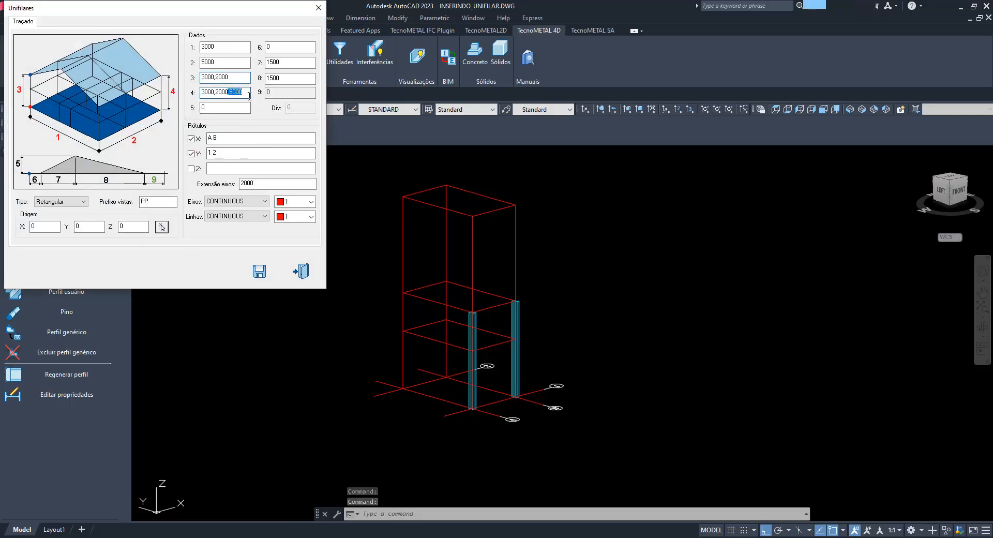
{"action": "key", "text": "Delete"}
{"action": "left_click", "coordinate": [263, 274]}
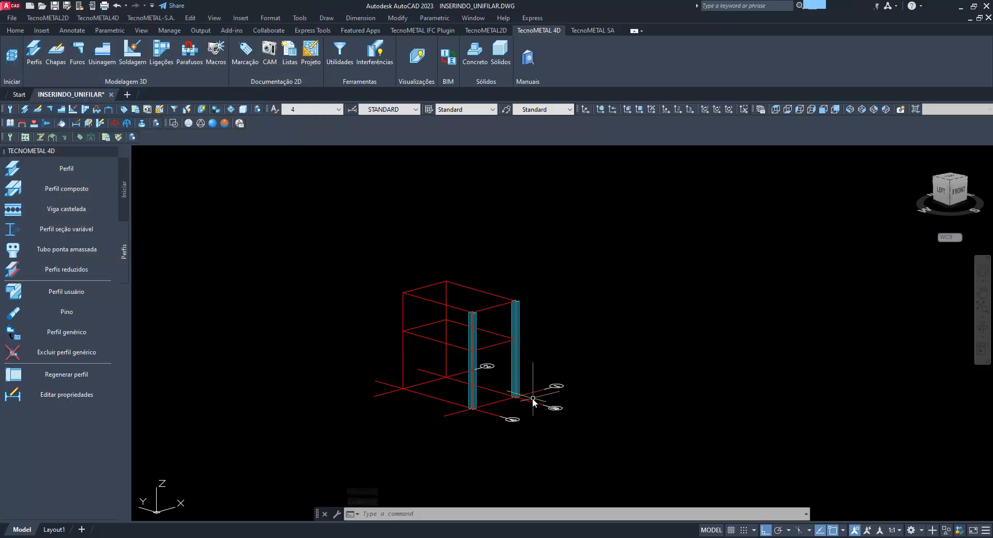
Erase the two columns along axis 1 and save the drawing
{"action": "scroll", "coordinate": [524, 395], "scroll_direction": "down", "scroll_amount": 3}
{"action": "scroll", "coordinate": [507, 405], "scroll_direction": "up", "scroll_amount": 5}
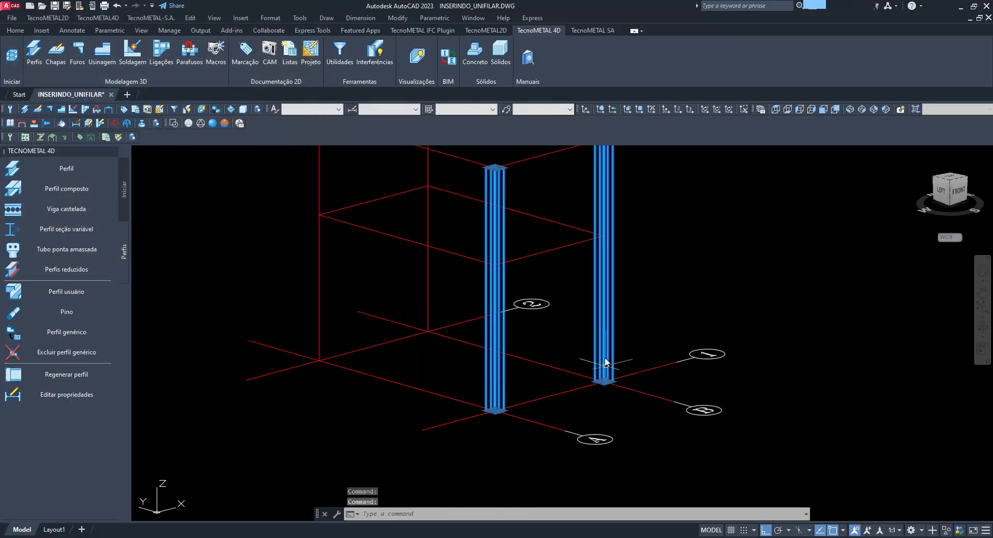
{"action": "key", "text": "Delete"}
{"action": "left_click", "coordinate": [850, 109]}
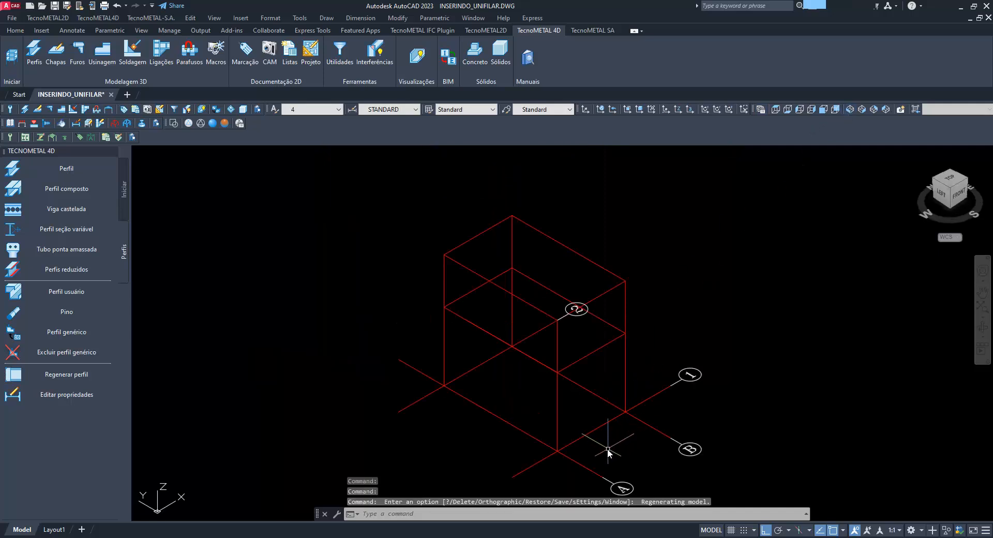
{"action": "middle_click_drag", "start_coordinate": [610, 452], "coordinate": [465, 443], "text": "shift"}
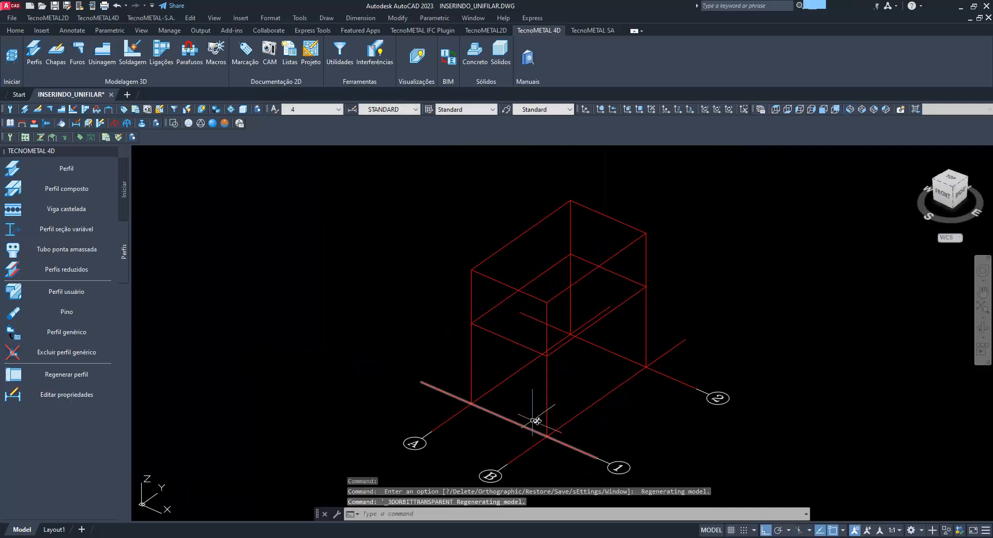
{"action": "middle_click_drag", "start_coordinate": [534, 417], "coordinate": [515, 398], "text": "shift"}
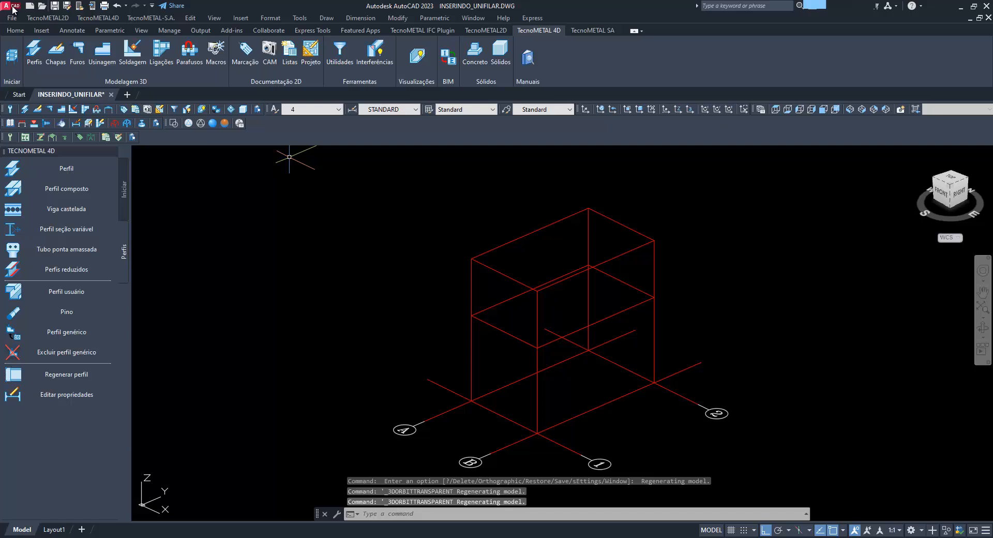
{"action": "left_click", "coordinate": [54, 6]}
Open the list of model views and subassemblies and examine the PP entries from PP_V1 to PP_V5_2
{"action": "middle_click_drag", "start_coordinate": [588, 374], "coordinate": [511, 362]}
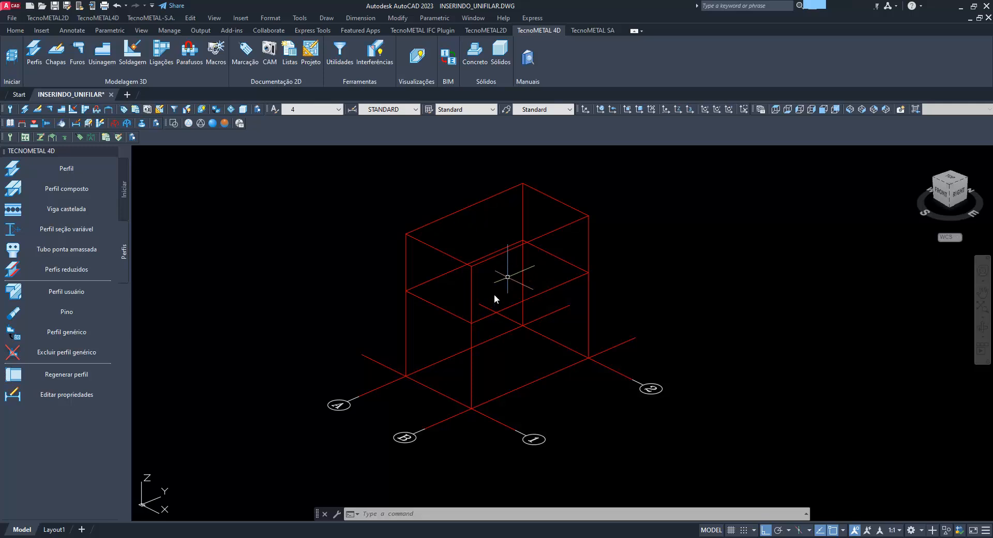
{"action": "left_click", "coordinate": [341, 57]}
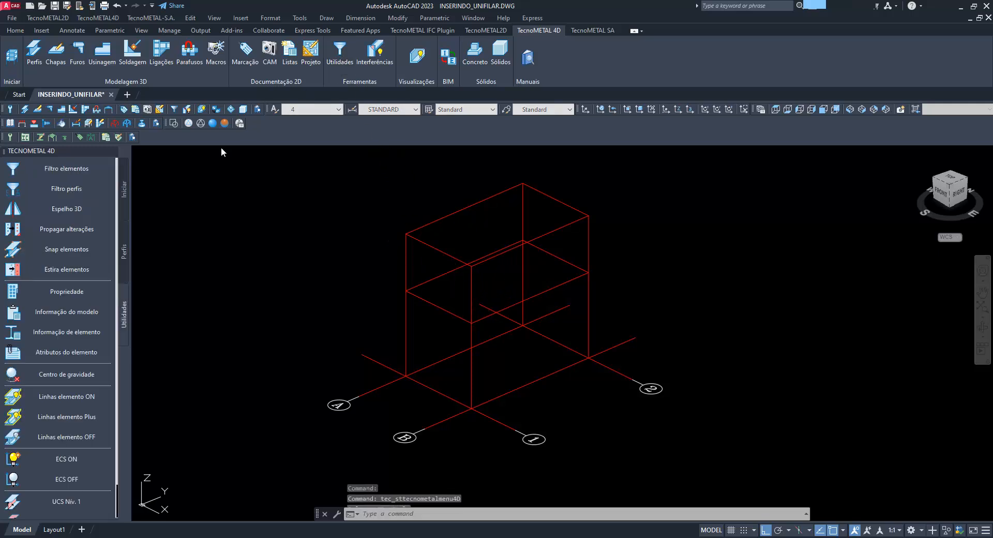
{"action": "left_click", "coordinate": [422, 60]}
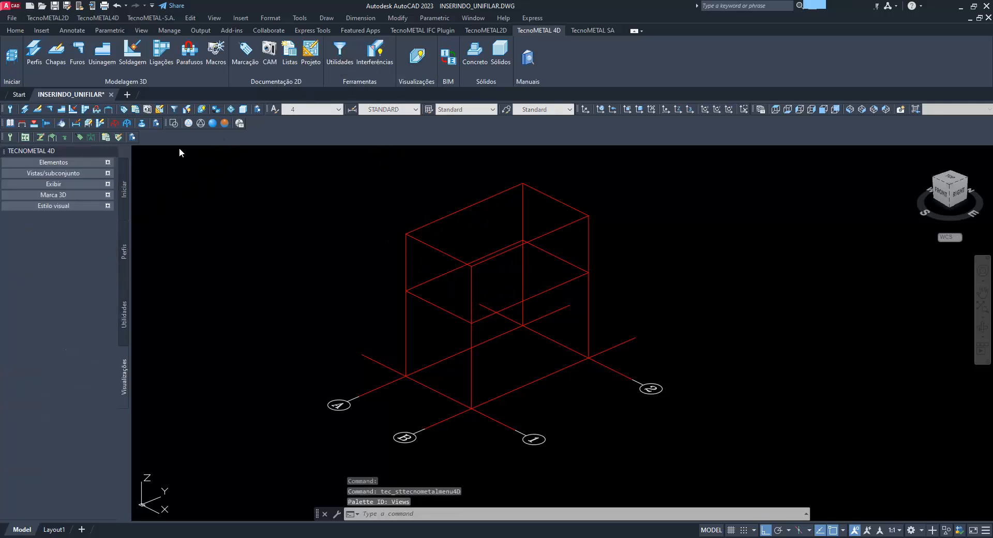
{"action": "left_click", "coordinate": [89, 170]}
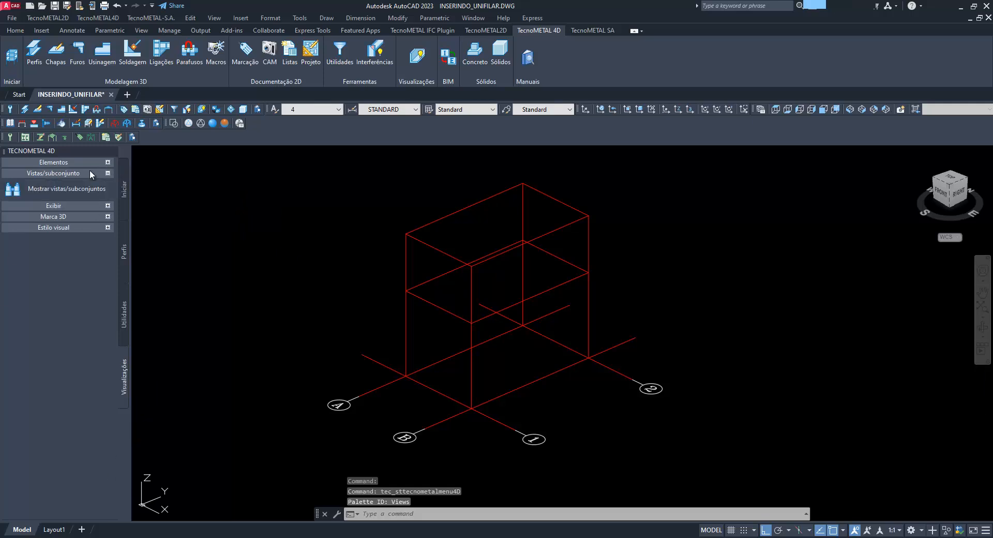
{"action": "left_click", "coordinate": [52, 189]}
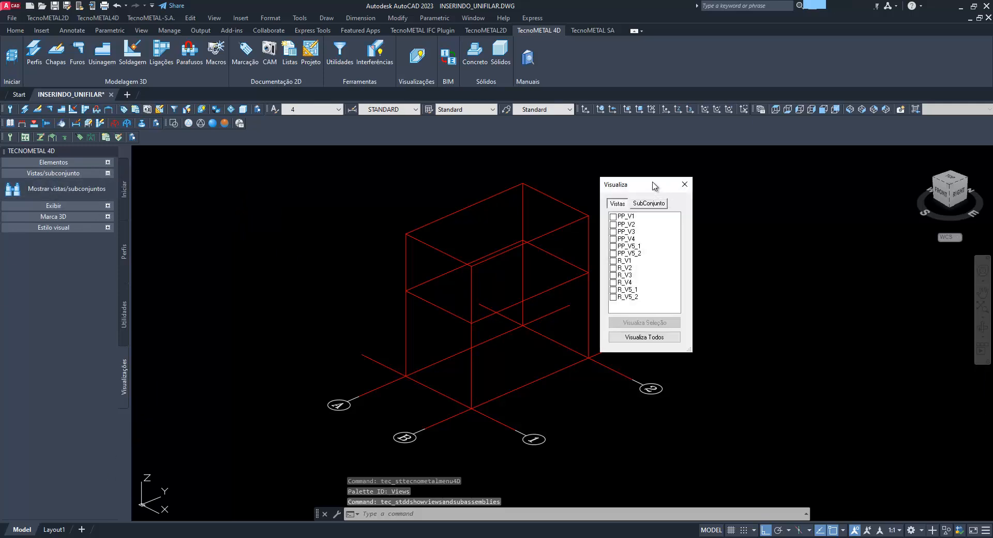
{"action": "left_click_drag", "start_coordinate": [654, 186], "coordinate": [734, 186]}
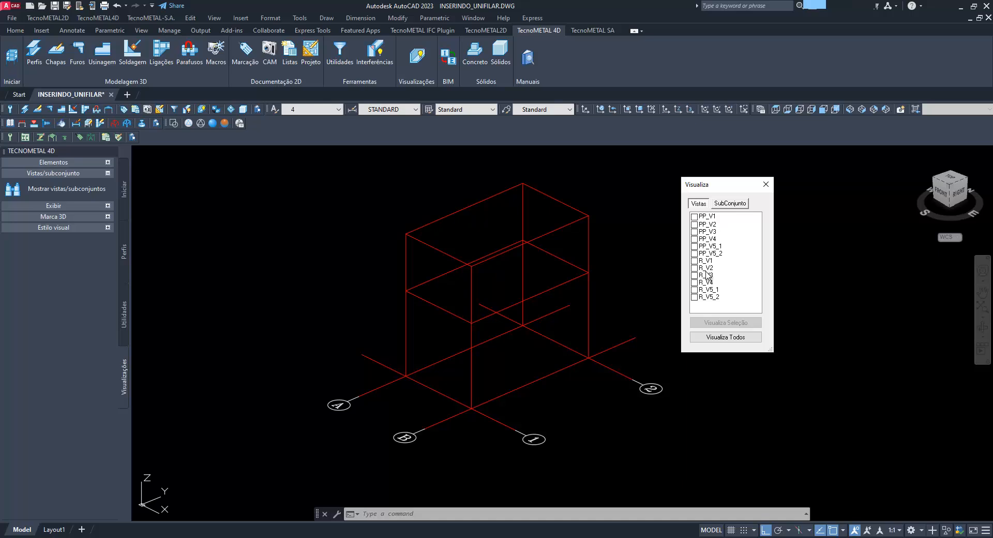
{"action": "left_click", "coordinate": [705, 254]}
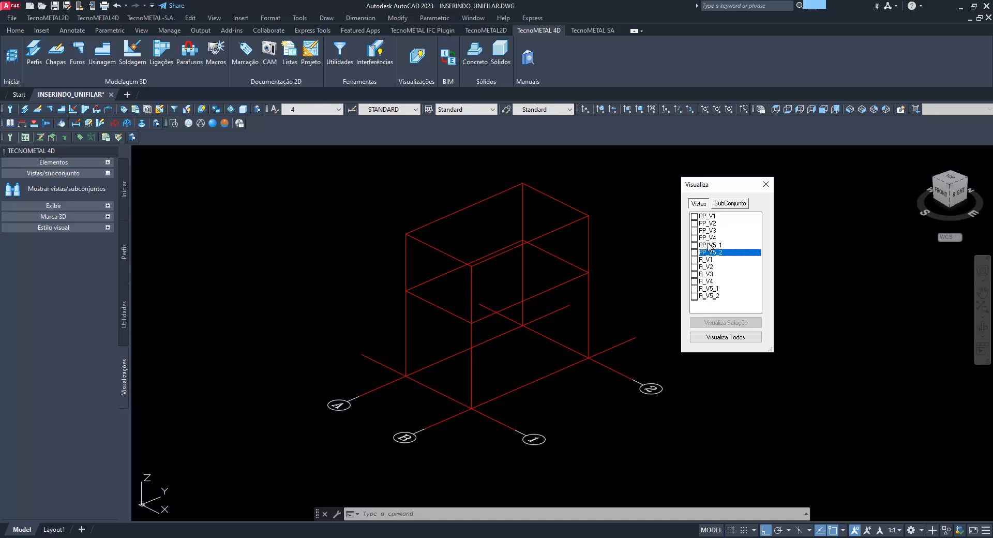
{"action": "left_click", "coordinate": [709, 245]}
{"action": "left_click", "coordinate": [709, 238]}
{"action": "left_click", "coordinate": [710, 222]}
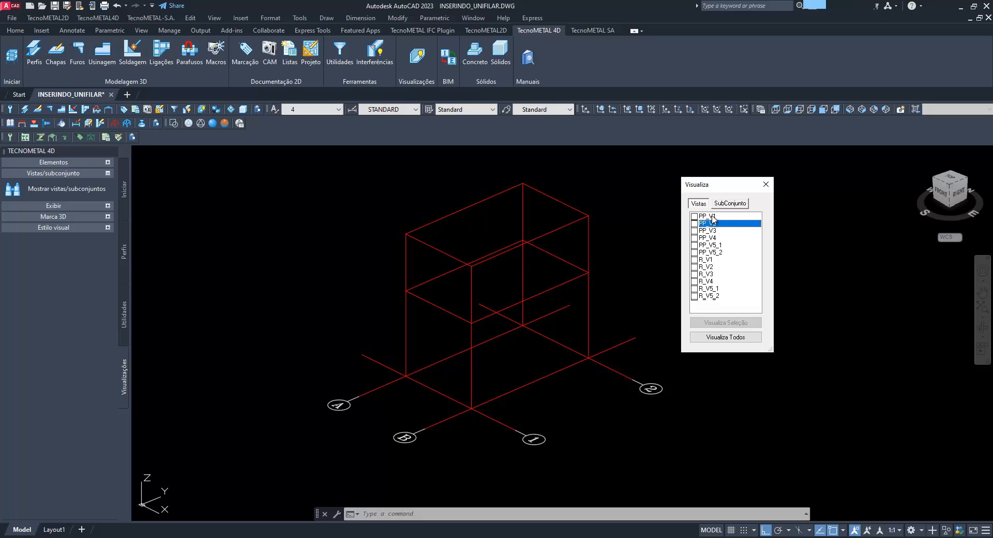
{"action": "left_click", "coordinate": [713, 216]}
{"action": "left_click", "coordinate": [729, 253]}
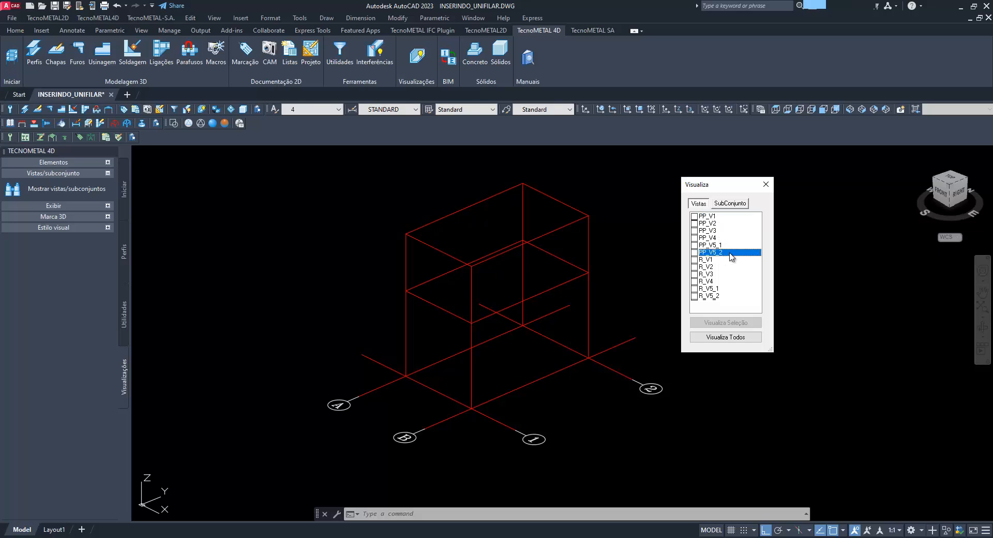
Isolate view PP_V1 of the wireframe, and switch the display to PP_V2 only
{"action": "left_click", "coordinate": [694, 217]}
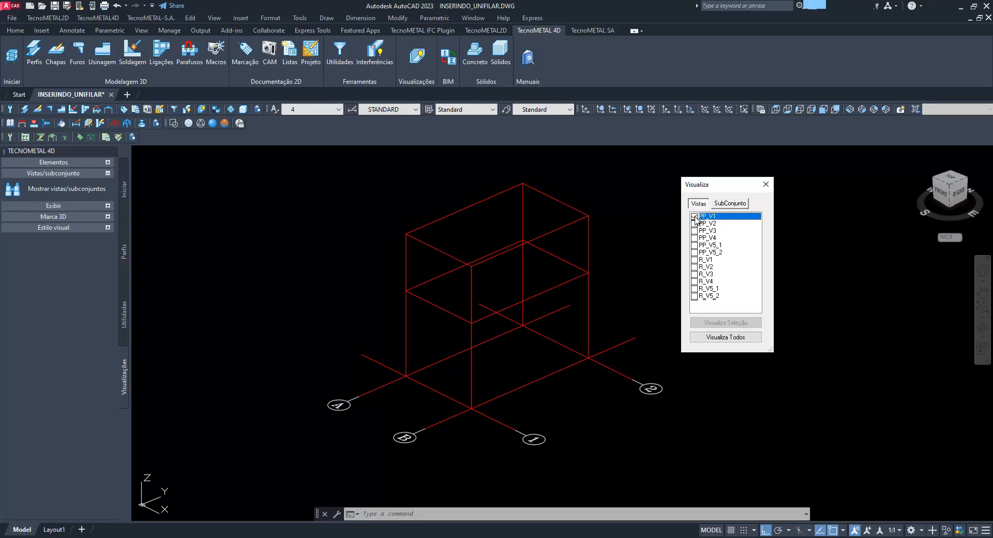
{"action": "left_click", "coordinate": [745, 323]}
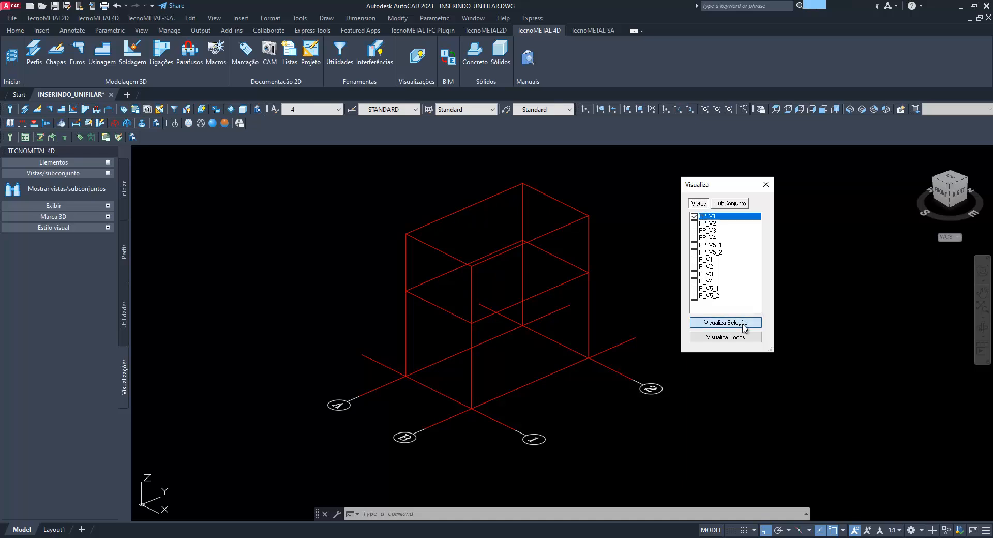
{"action": "left_click", "coordinate": [694, 223]}
{"action": "left_click", "coordinate": [694, 216]}
{"action": "left_click", "coordinate": [751, 324]}
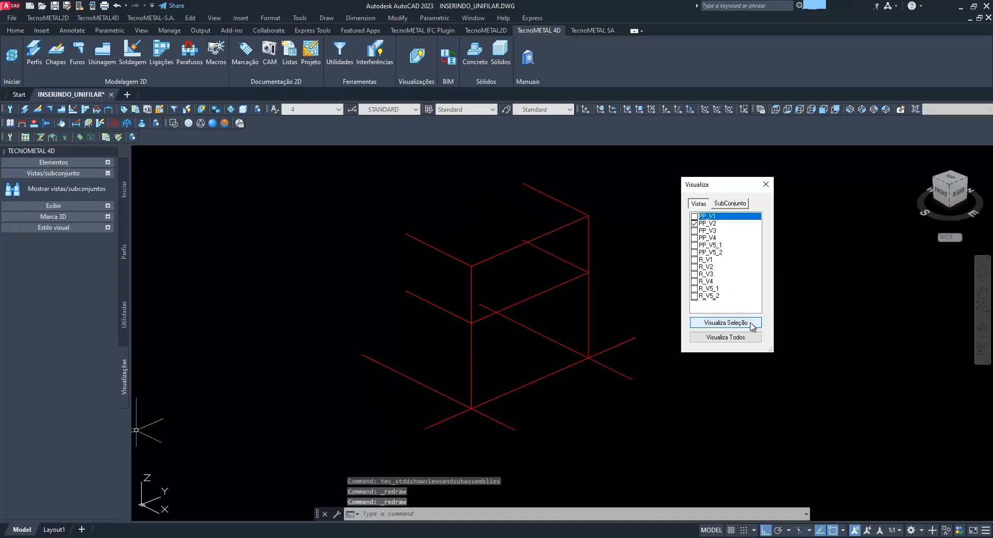
Display views PP_V3 and PP_V4 of the wireframe one at a time
{"action": "left_click", "coordinate": [694, 223]}
{"action": "left_click", "coordinate": [694, 230]}
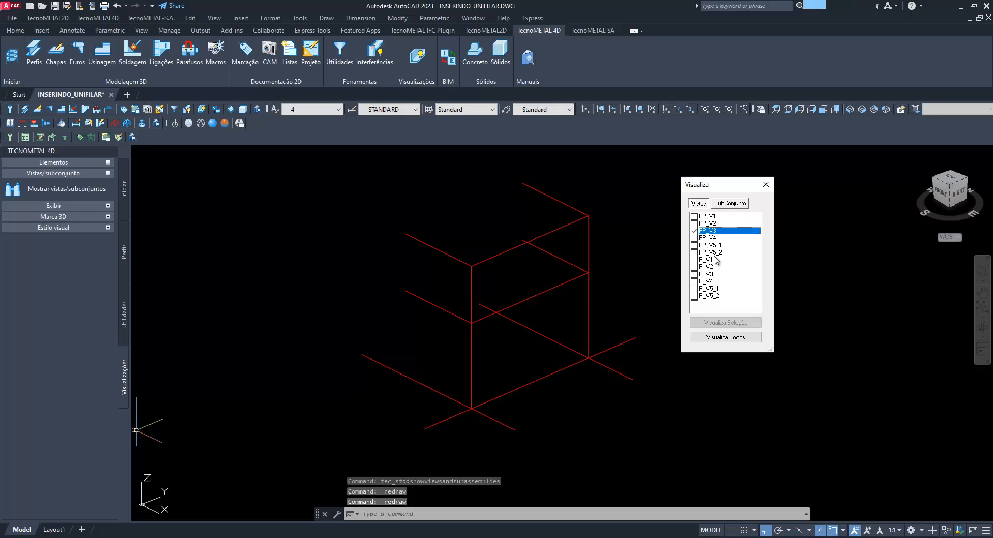
{"action": "left_click", "coordinate": [739, 323]}
{"action": "left_click", "coordinate": [694, 230]}
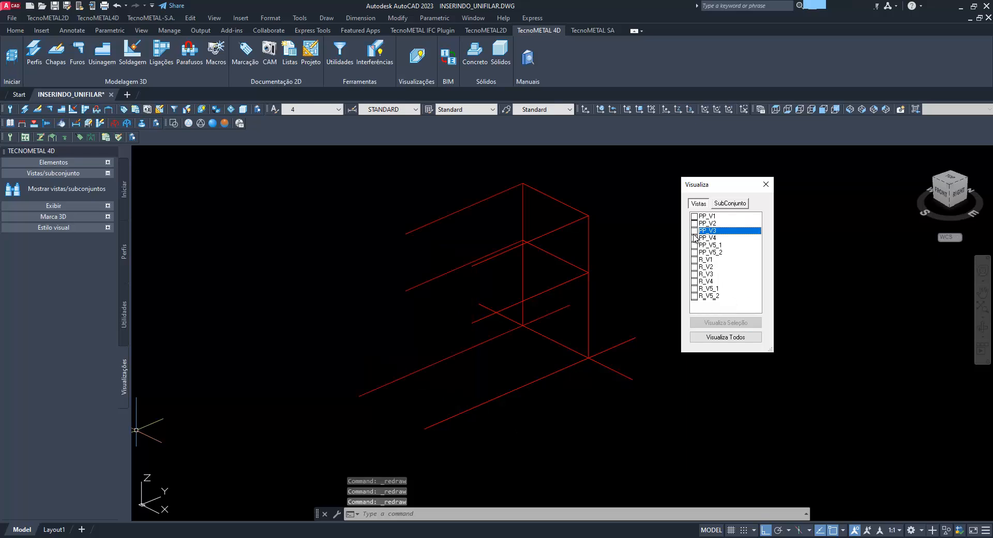
{"action": "left_click", "coordinate": [695, 238]}
{"action": "left_click", "coordinate": [739, 324]}
{"action": "left_click", "coordinate": [695, 237]}
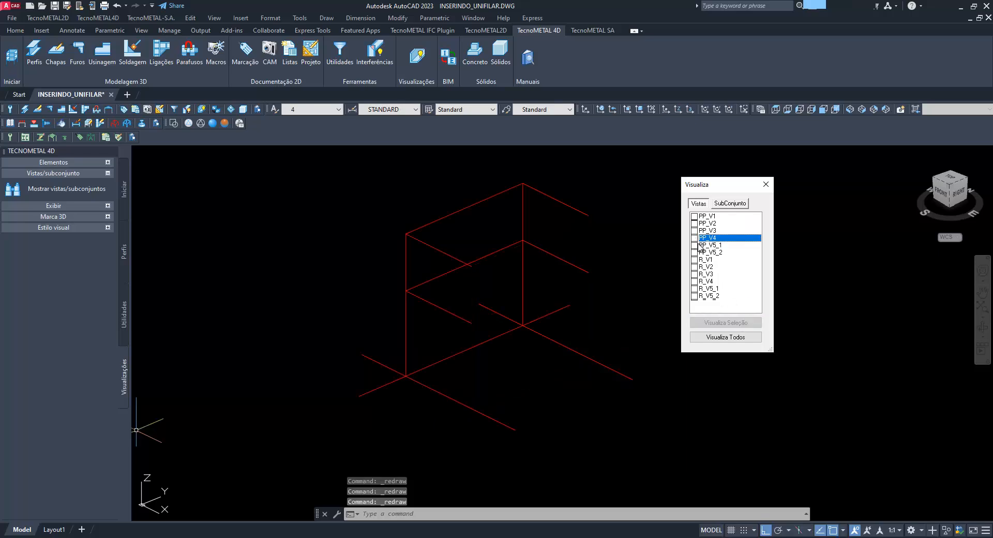
Display the horizontal level views PP_V5_1 and PP_V5_2 one at a time
{"action": "left_click", "coordinate": [695, 245]}
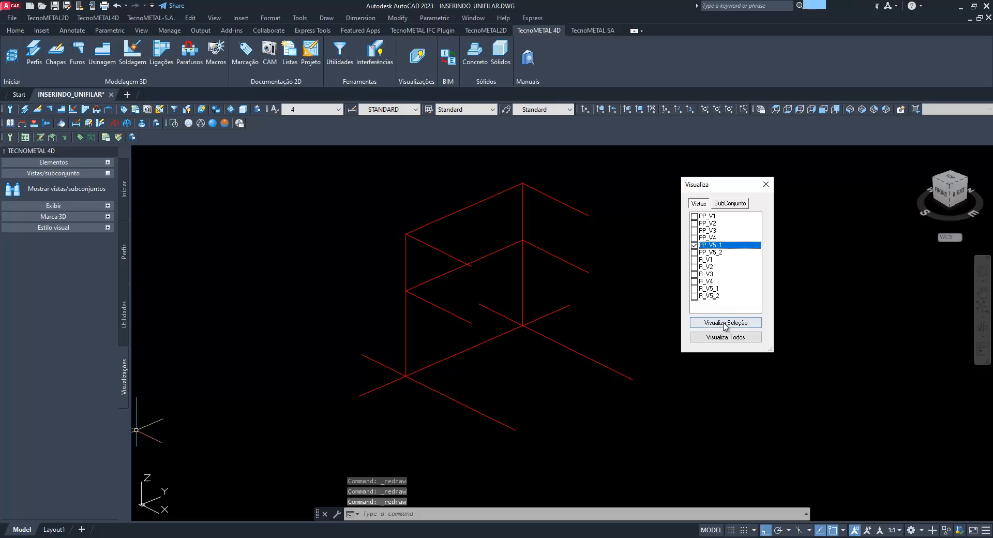
{"action": "left_click", "coordinate": [739, 324]}
{"action": "left_click", "coordinate": [694, 245]}
{"action": "left_click", "coordinate": [695, 252]}
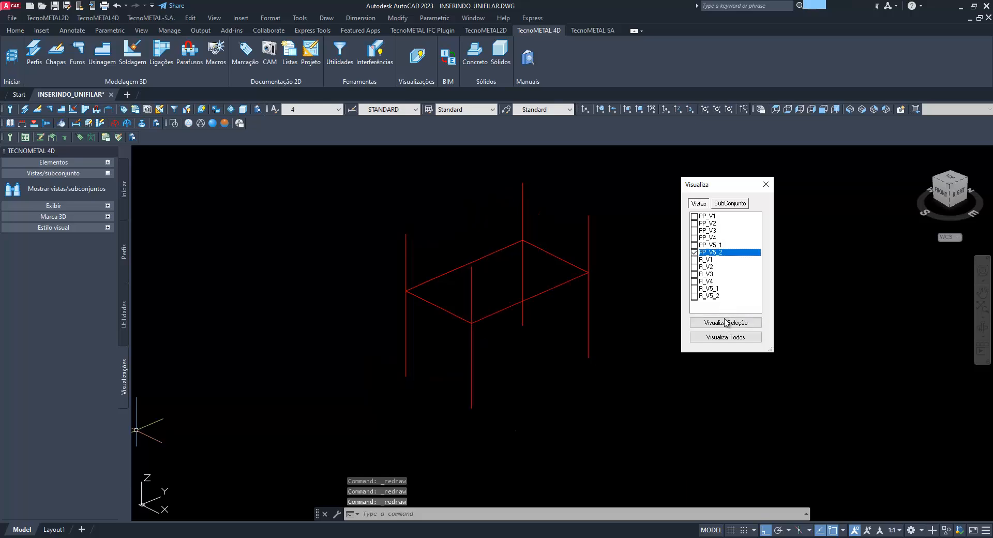
{"action": "left_click", "coordinate": [731, 322]}
Check what views R_V1 and R_V2 contain by isolating each, and restore the display of all views
{"action": "left_click", "coordinate": [694, 260]}
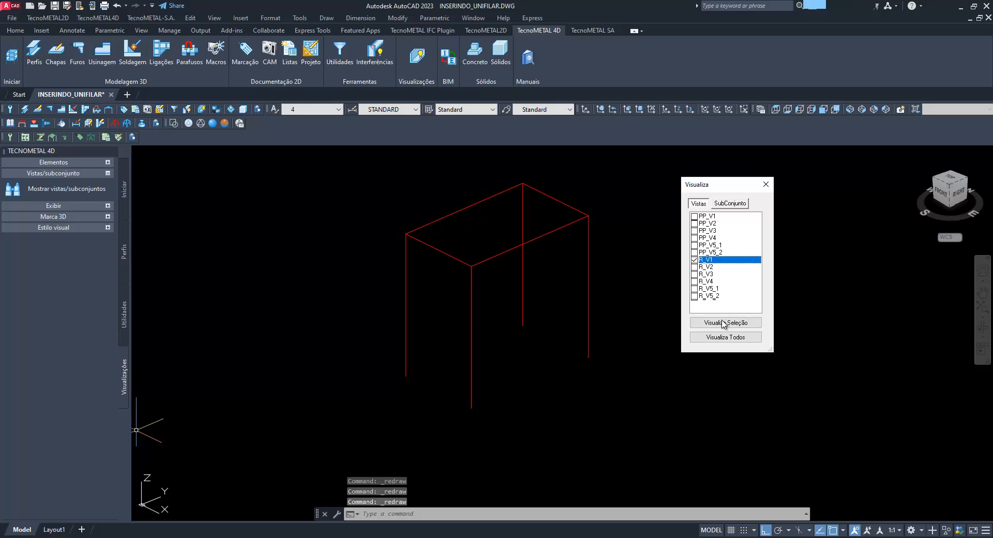
{"action": "left_click", "coordinate": [724, 324]}
{"action": "left_click", "coordinate": [695, 259]}
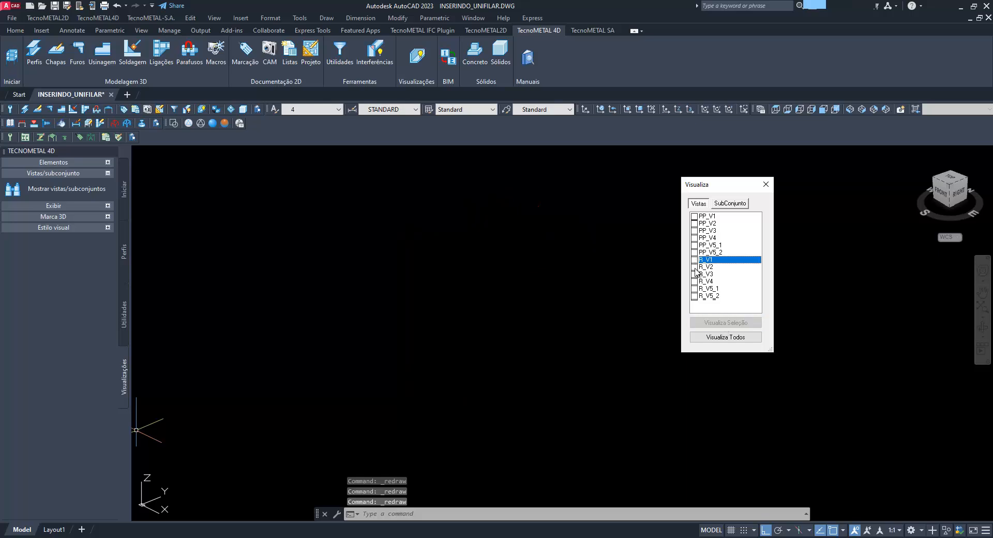
{"action": "left_click", "coordinate": [695, 267]}
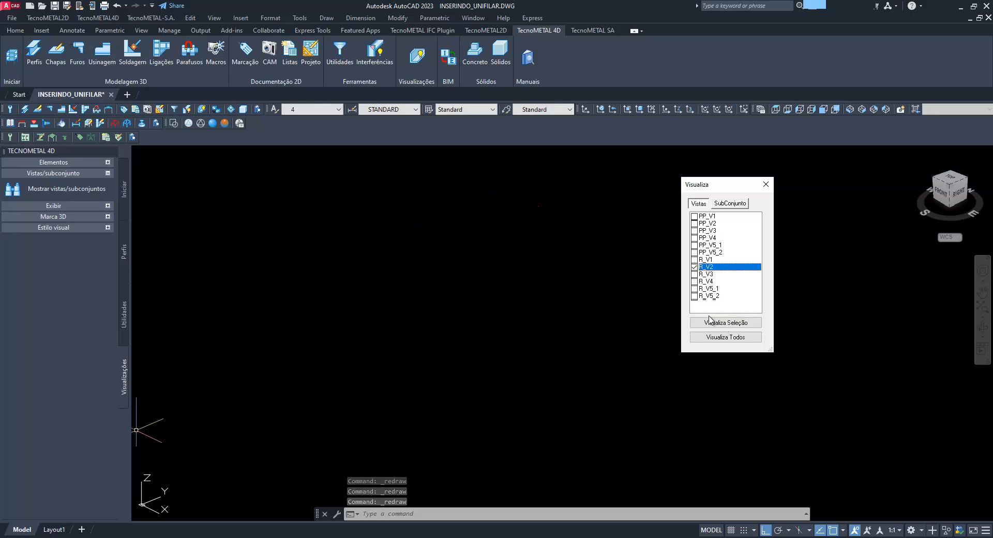
{"action": "left_click", "coordinate": [695, 260]}
{"action": "left_click", "coordinate": [725, 324]}
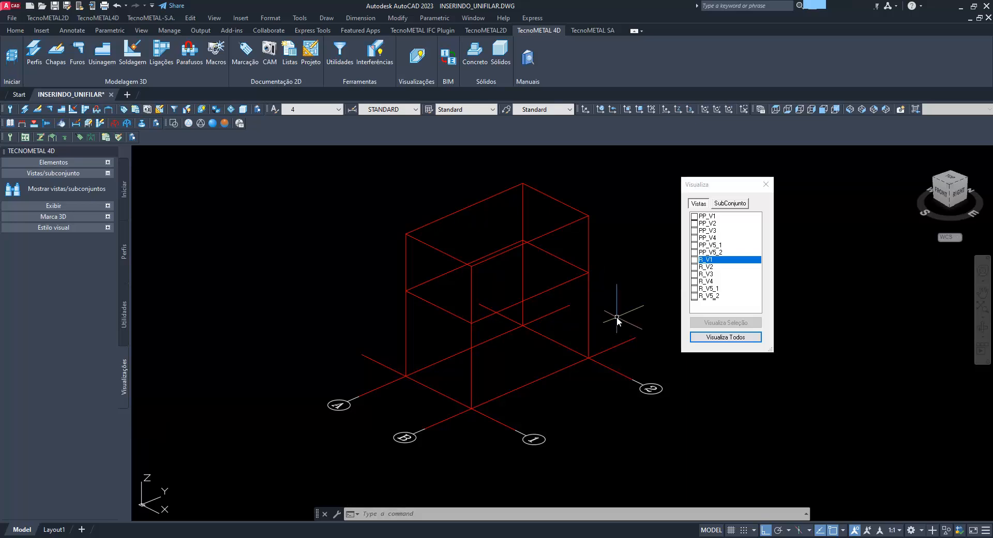
Compare the R group of views with the PP group in the view list, and close the list
{"action": "middle_click_drag", "start_coordinate": [606, 319], "coordinate": [540, 312]}
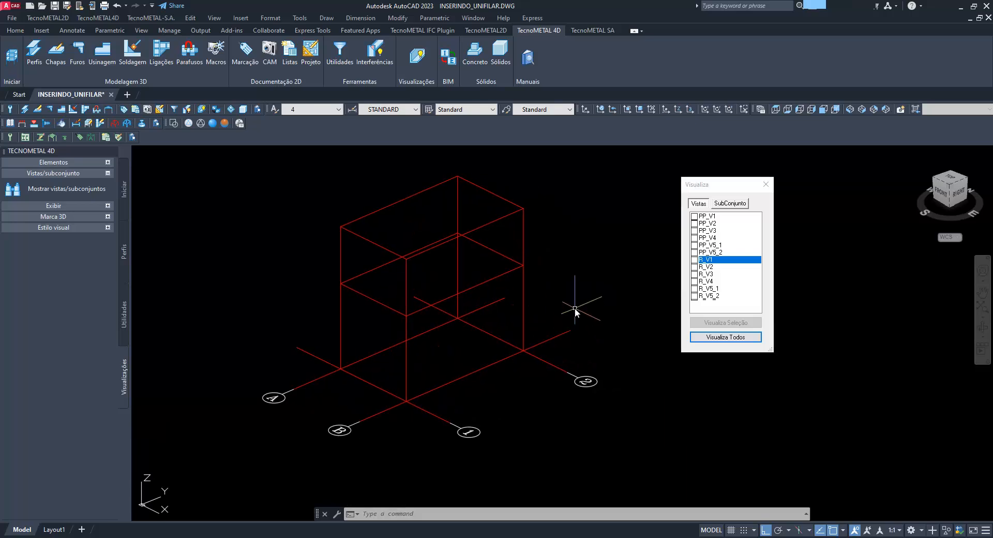
{"action": "left_click", "coordinate": [712, 253]}
{"action": "left_click", "coordinate": [709, 260]}
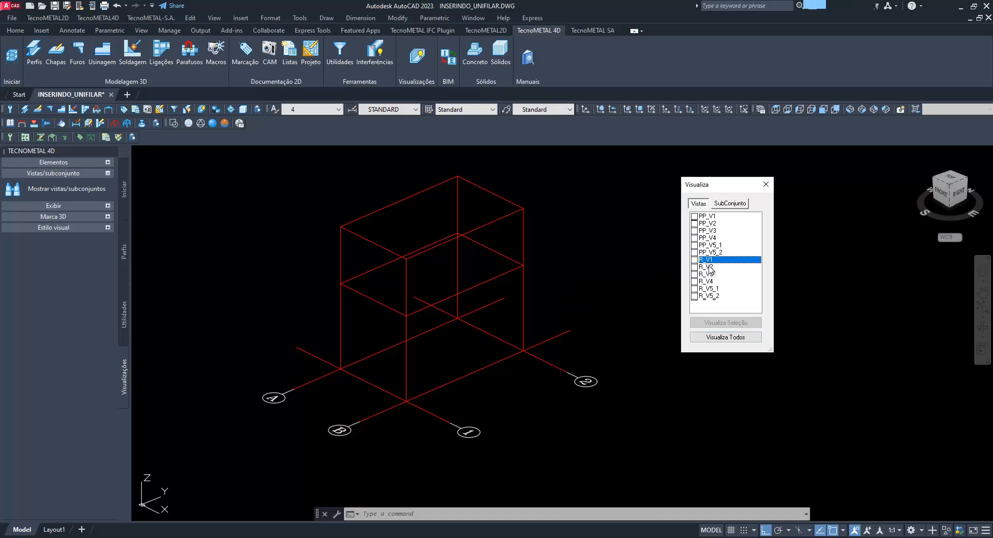
{"action": "left_click", "coordinate": [709, 299], "text": "shift"}
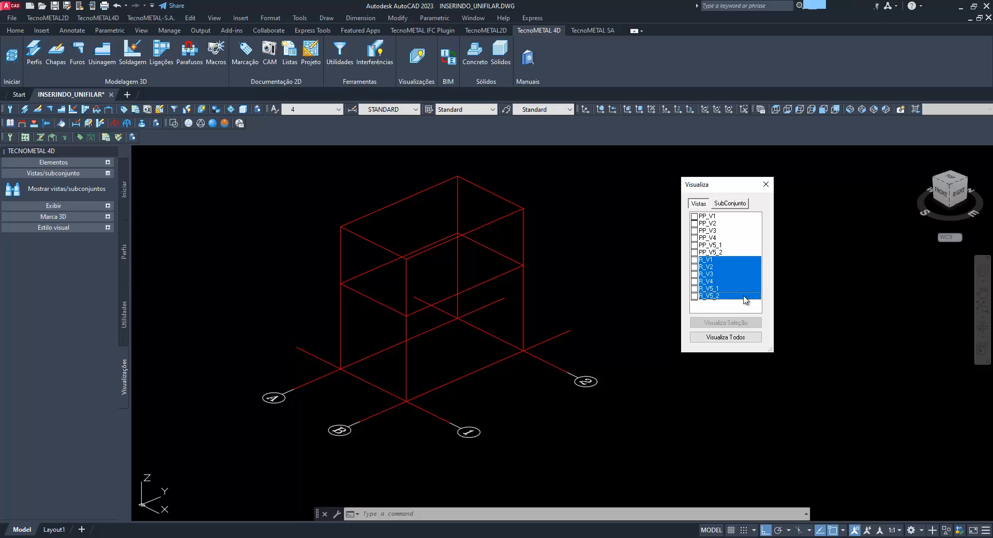
{"action": "left_click", "coordinate": [715, 219]}
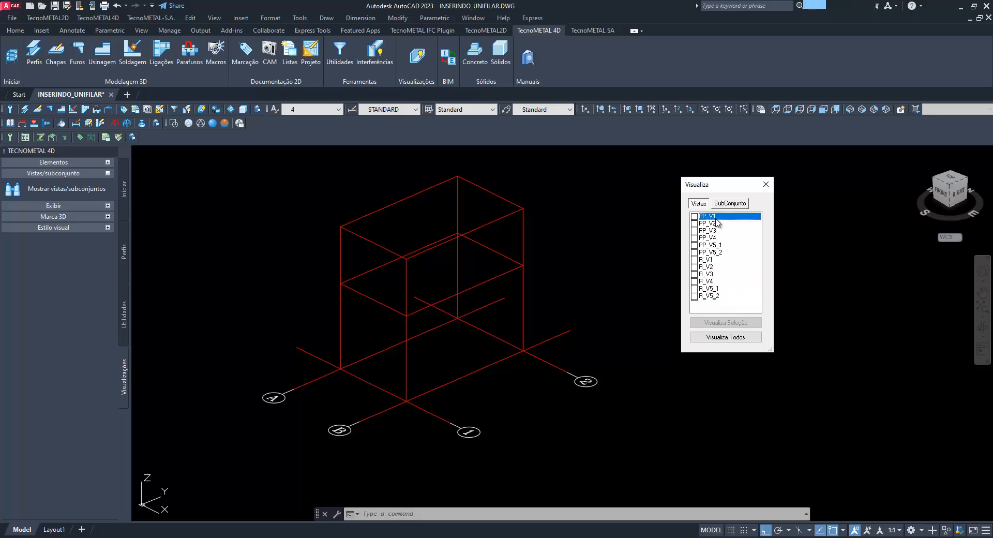
{"action": "left_click", "coordinate": [722, 253], "text": "shift"}
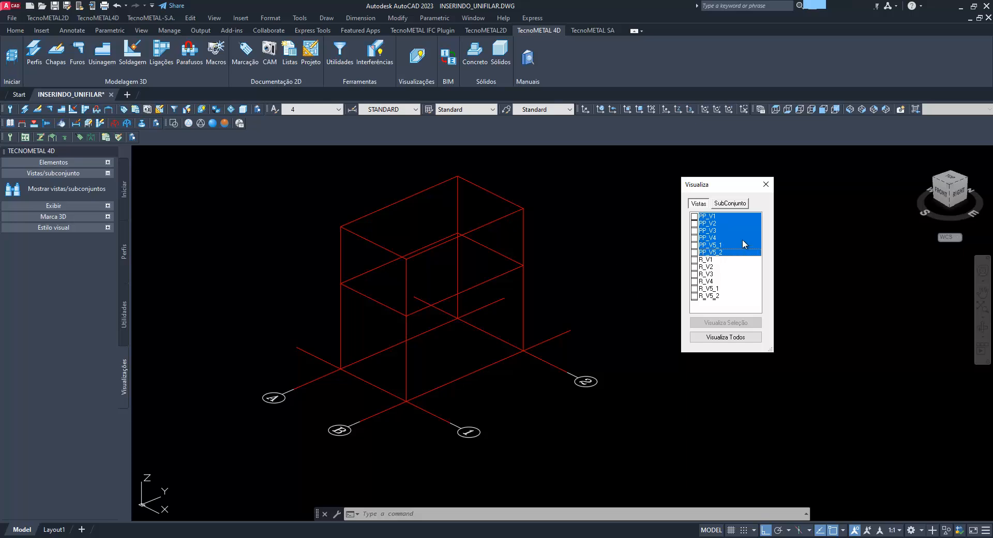
{"action": "left_click", "coordinate": [769, 190]}
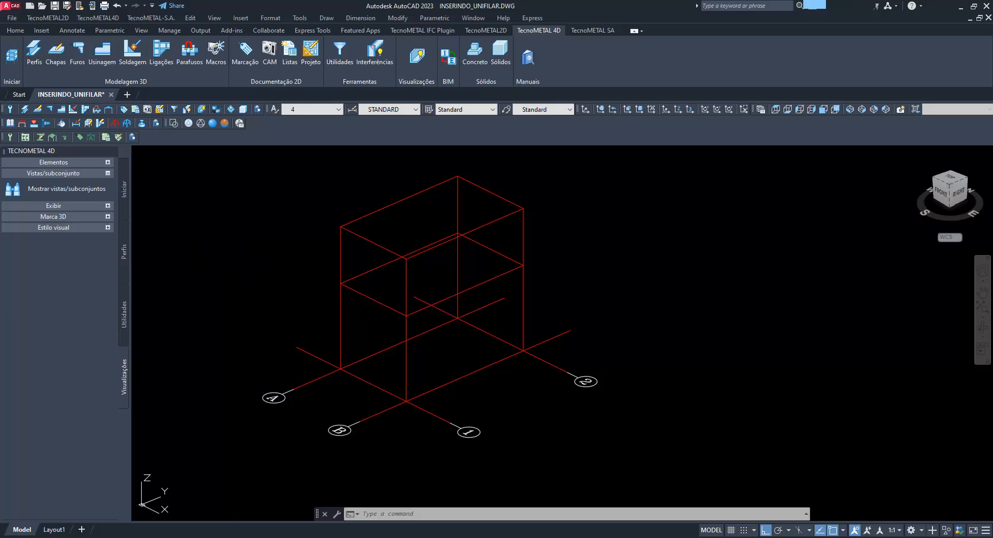